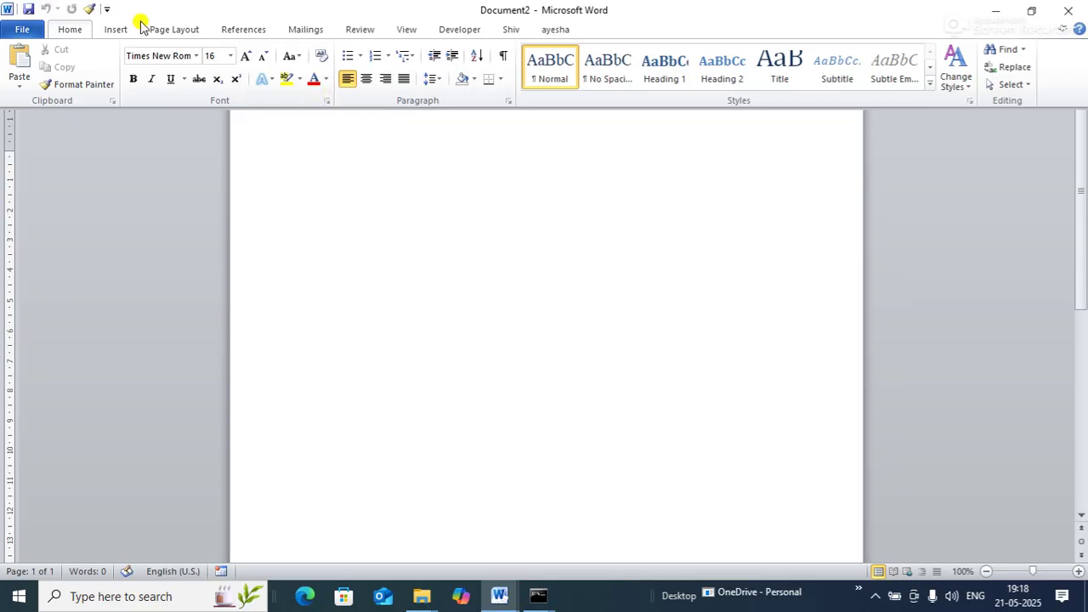
# Step: Collapse the ribbon and restore it, ending with the Home commands shown
pyautogui.click(128, 32)
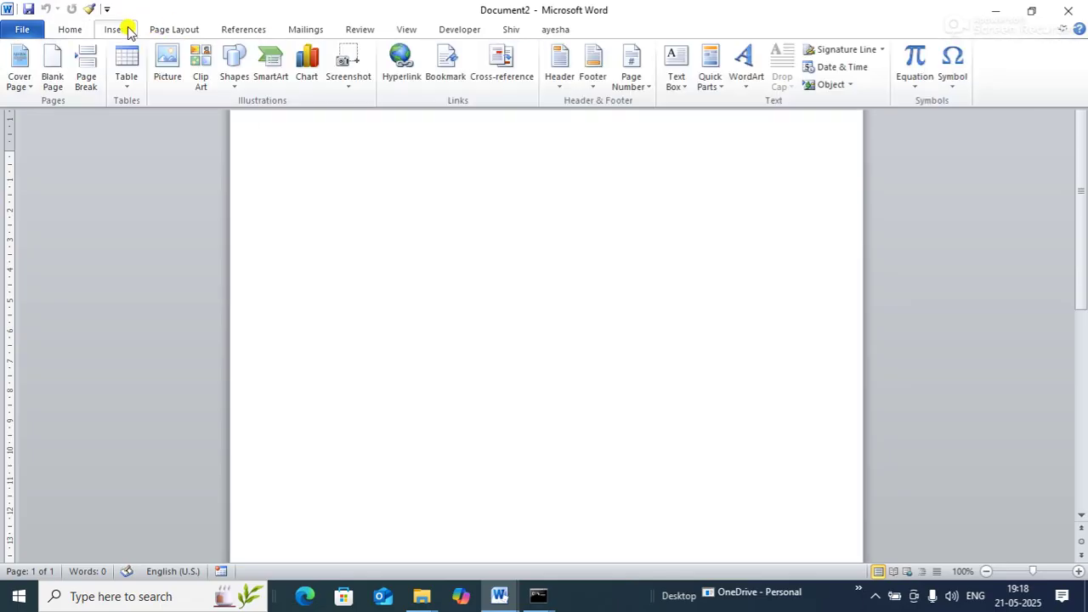
pyautogui.click(129, 28)
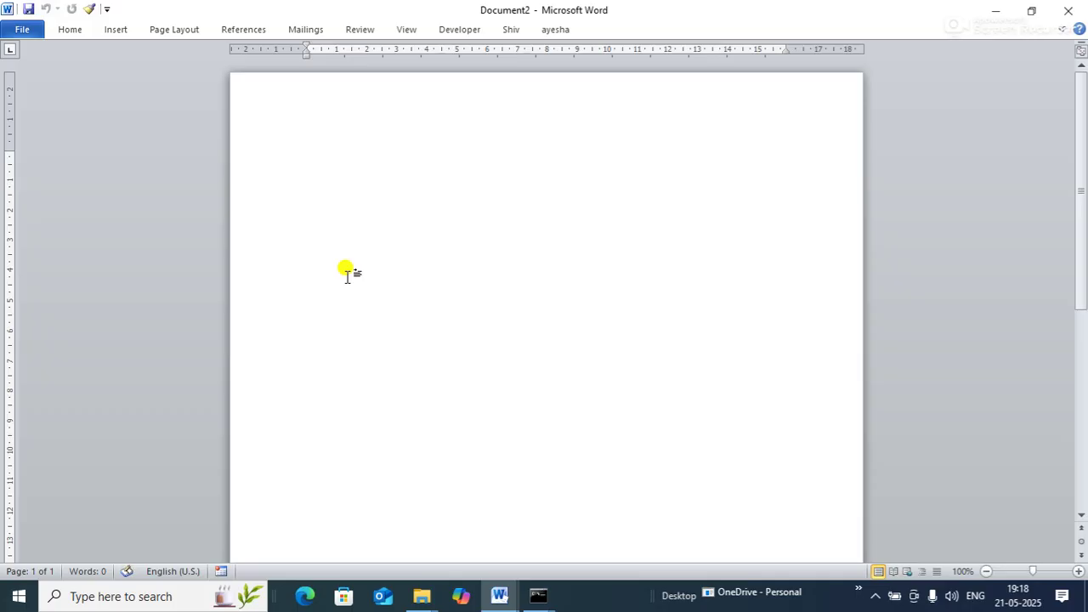
pyautogui.hotkey('ctrl', 'F1')
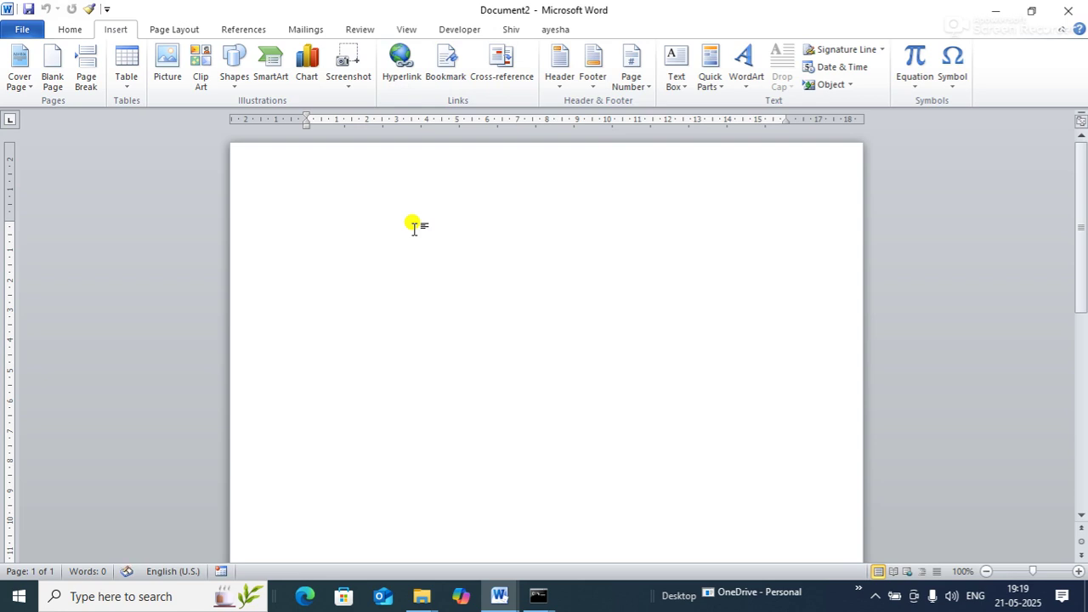
pyautogui.hotkey('ctrl', 'F1')
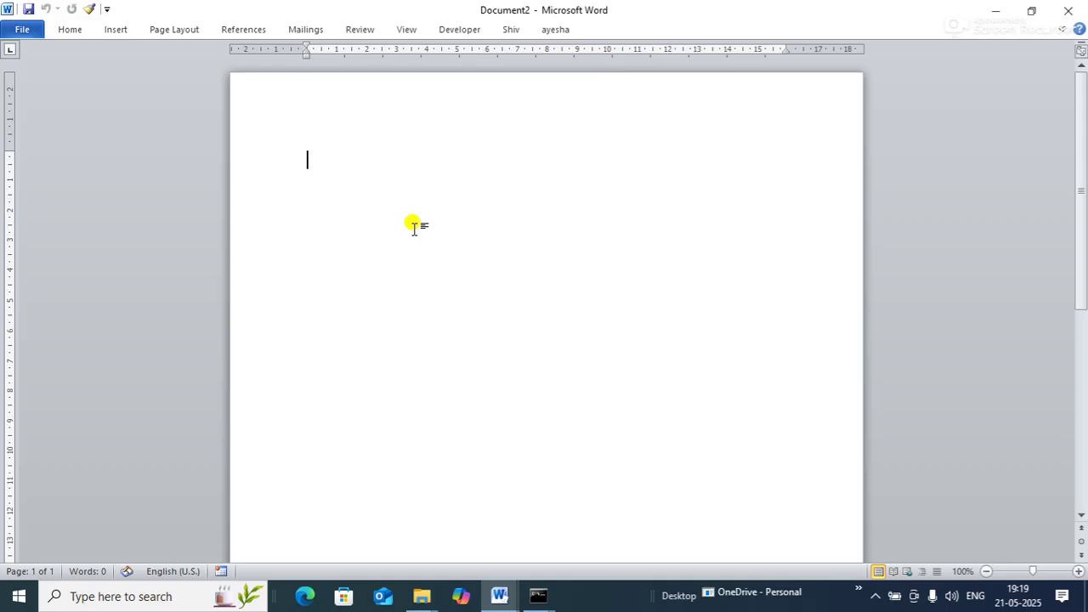
pyautogui.hotkey('ctrl', 'F1')
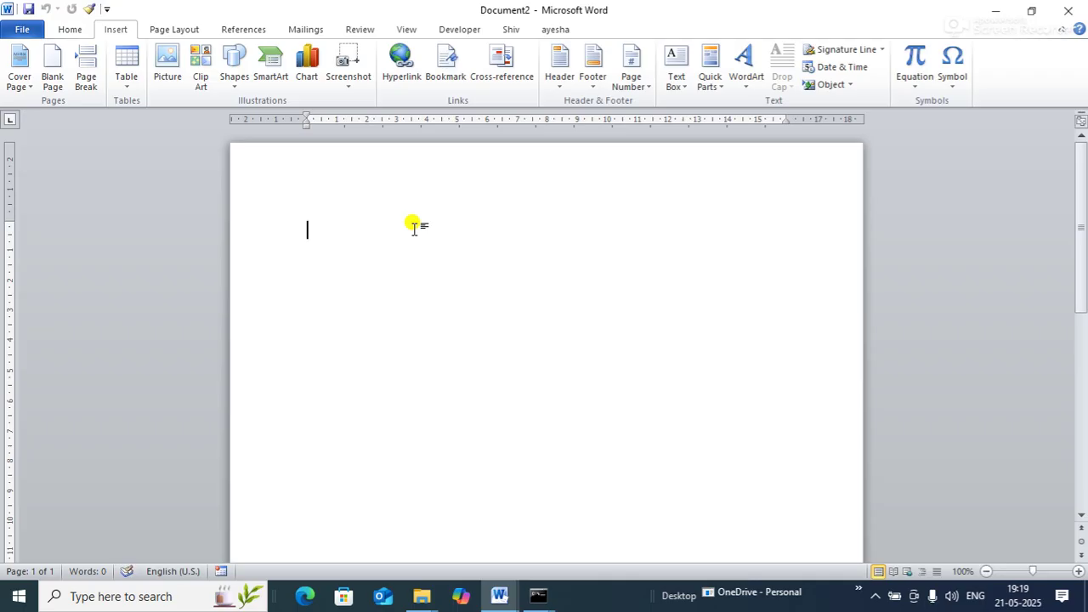
pyautogui.click(70, 30)
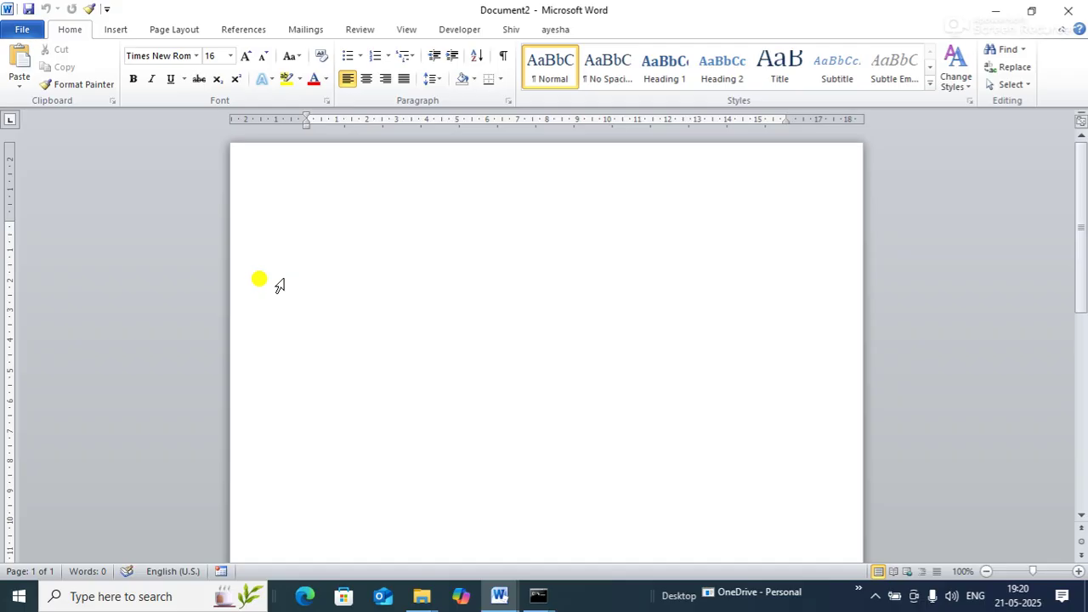
# Step: Generate sample text of three paragraphs with five sentences each using =rand(3,5)
pyautogui.write('=ram')
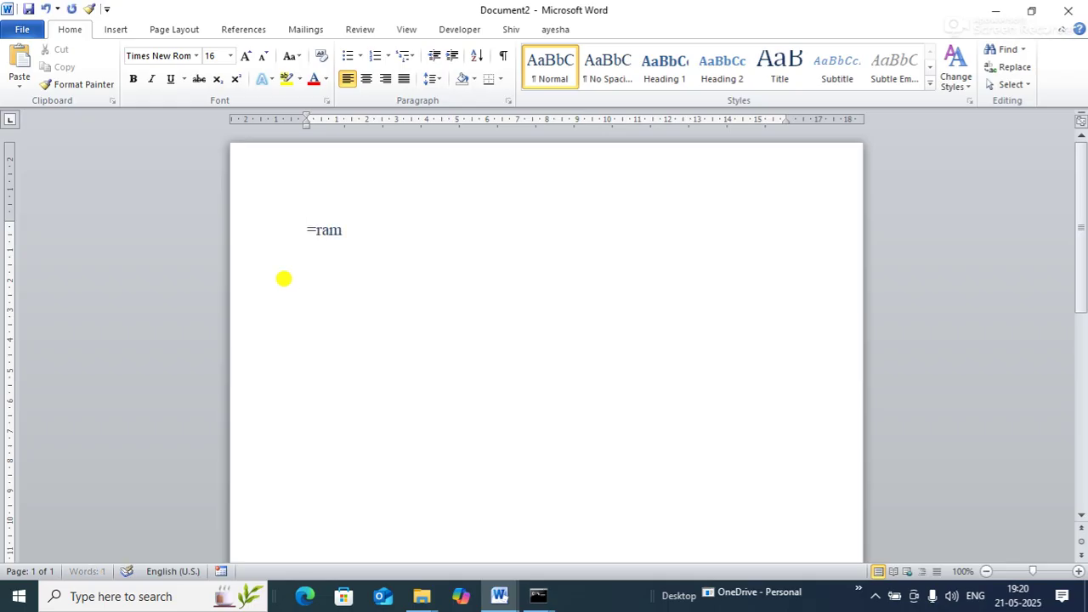
pyautogui.press('BackSpace')
pyautogui.write('nd(3,5)')
pyautogui.press('Return')
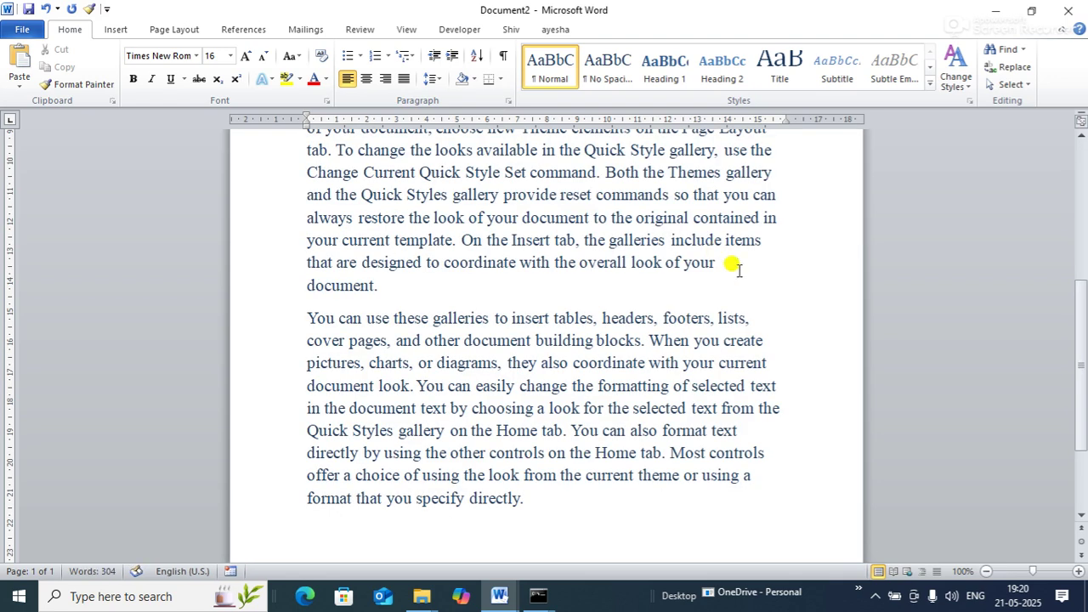
pyautogui.moveTo(1084, 313); pyautogui.dragTo(1044, 153)
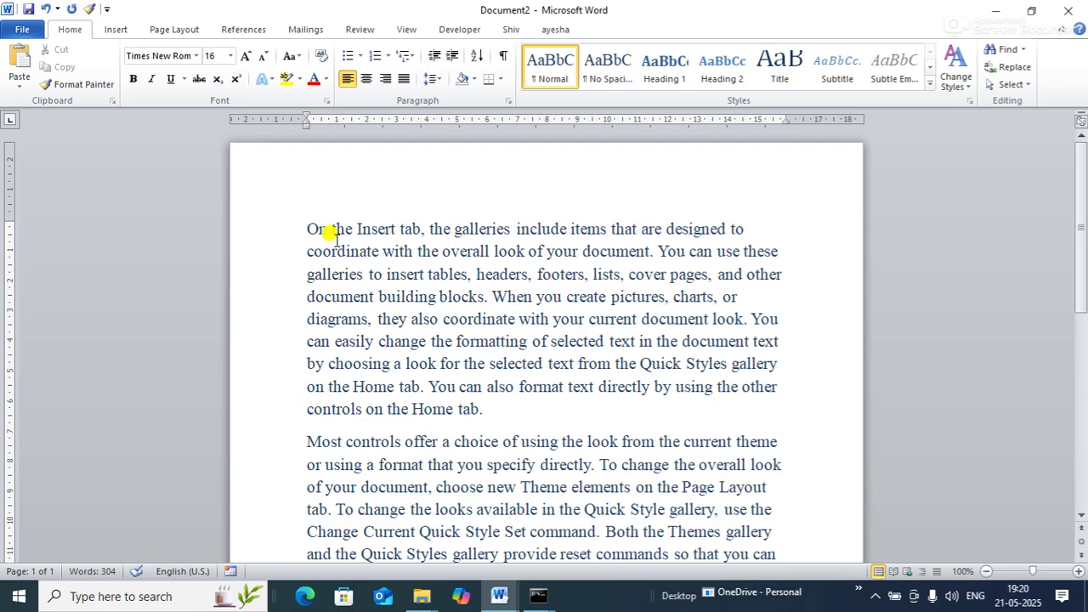
# Step: Replace every "on" with "Off" throughout the whole document
pyautogui.hotkey('ctrl', 'a')
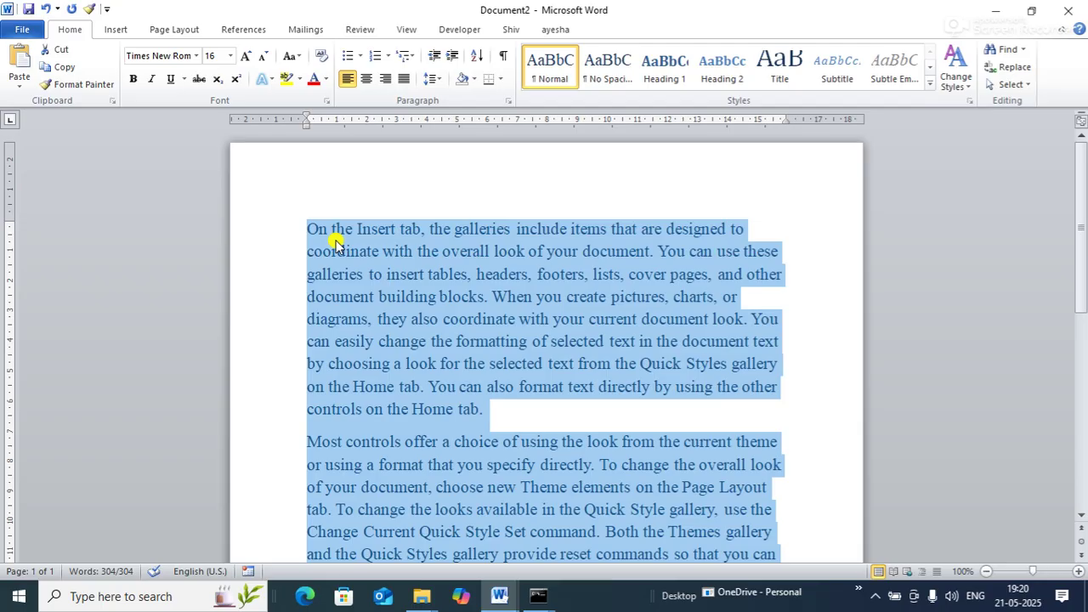
pyautogui.hotkey('ctrl', 'h')
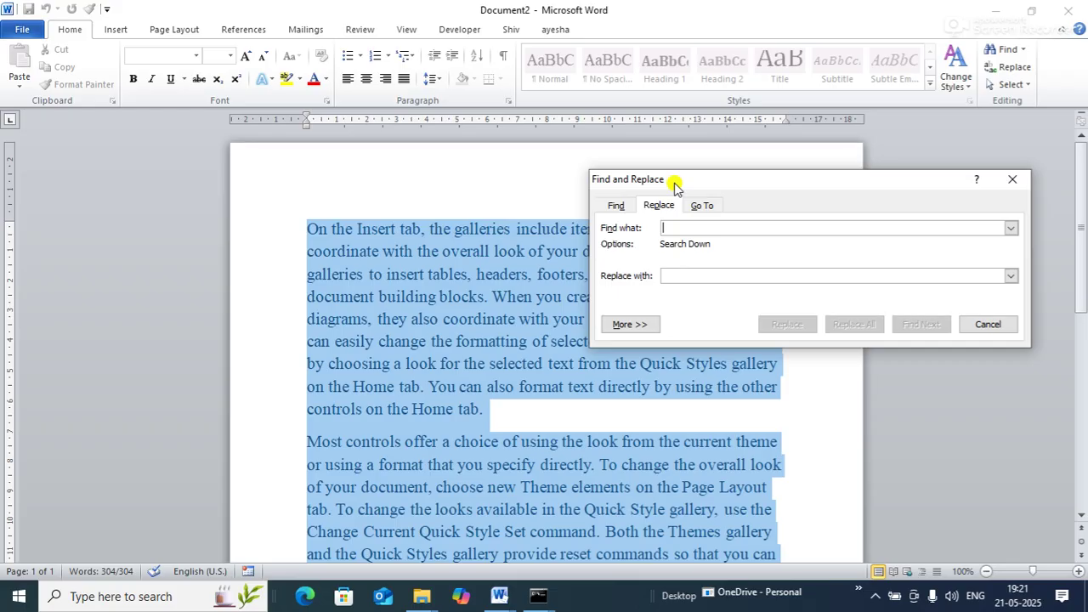
pyautogui.moveTo(675, 181); pyautogui.dragTo(637, 105)
pyautogui.write('on')
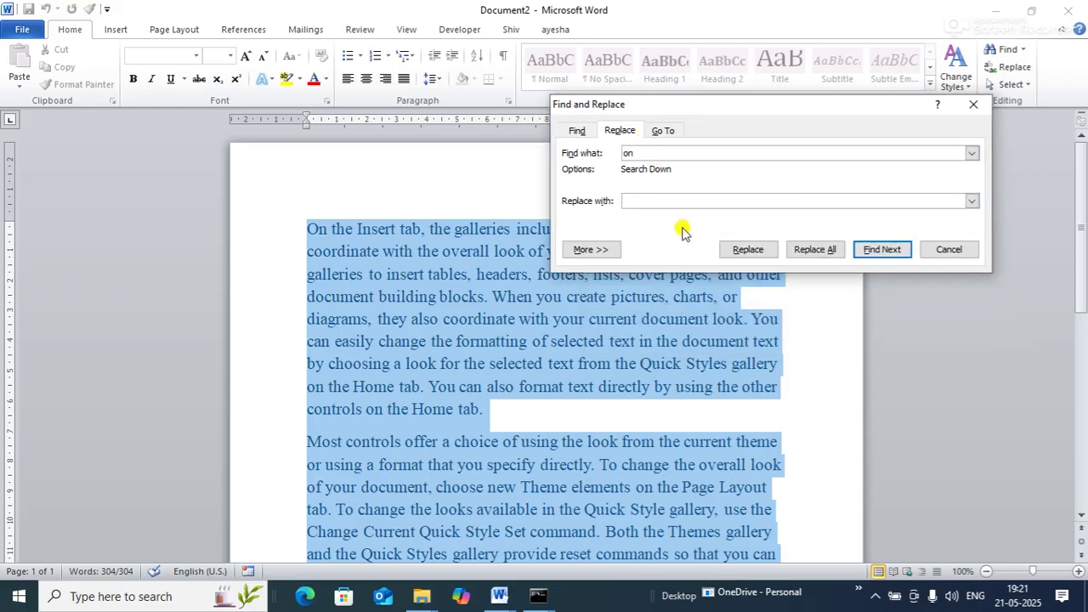
pyautogui.click(662, 203)
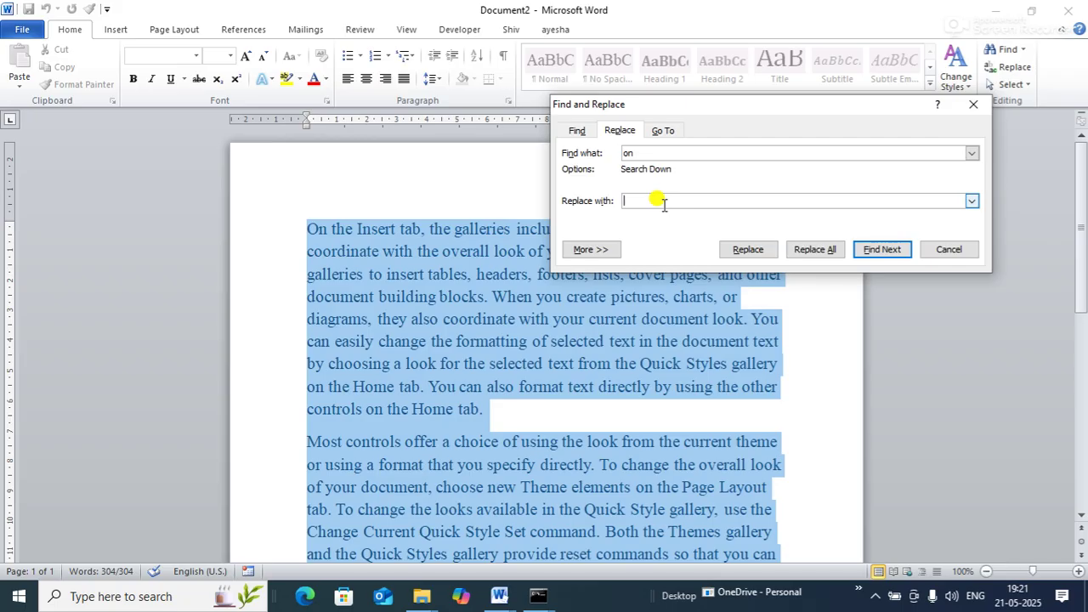
pyautogui.write('off')
pyautogui.moveTo(646, 201); pyautogui.dragTo(600, 197)
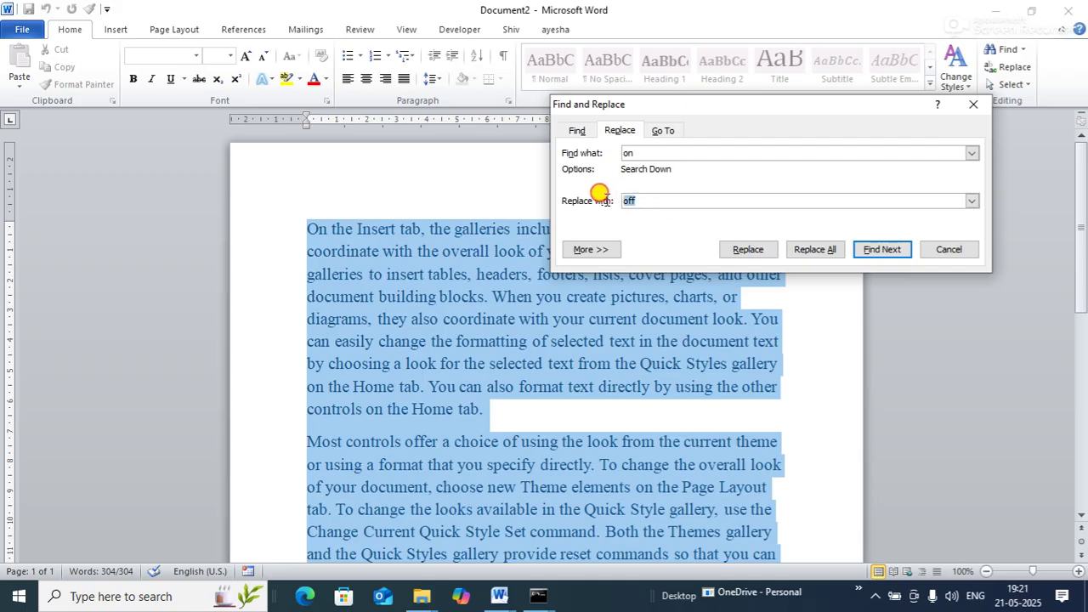
pyautogui.write('Off')
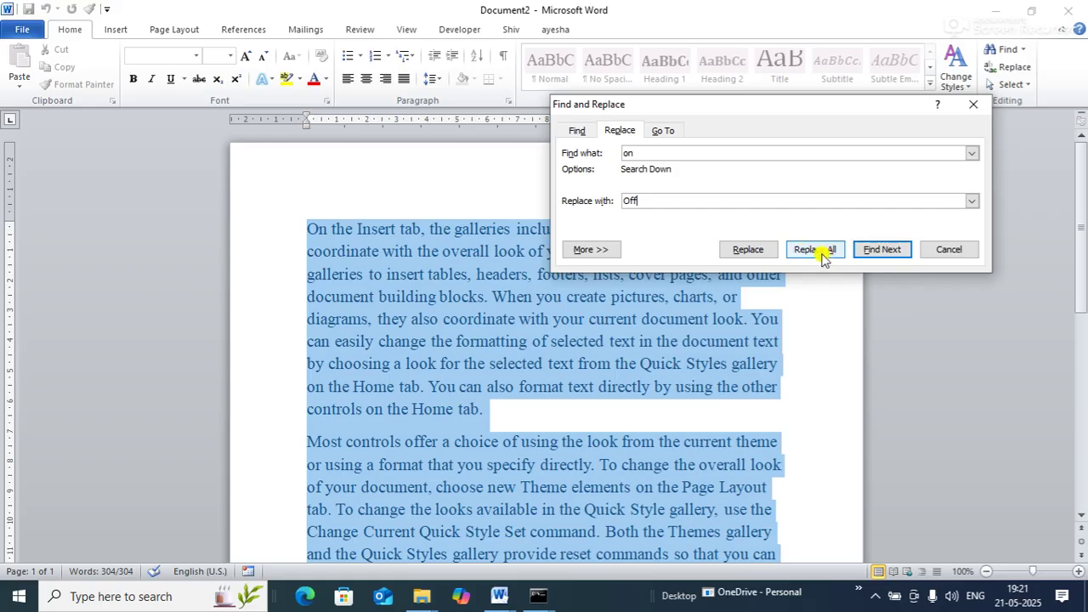
pyautogui.click(817, 250)
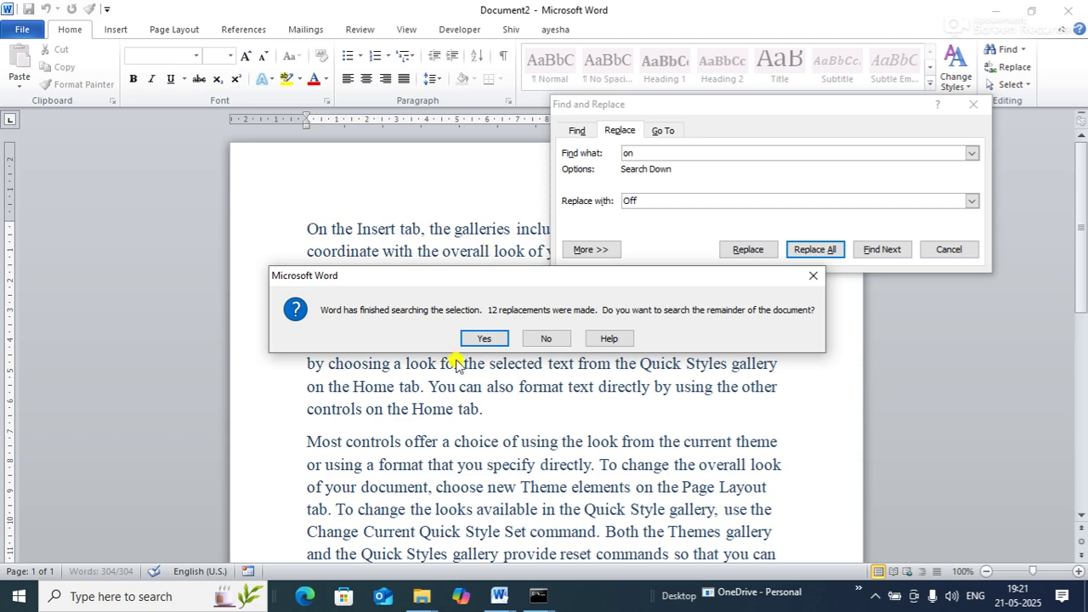
pyautogui.click(487, 338)
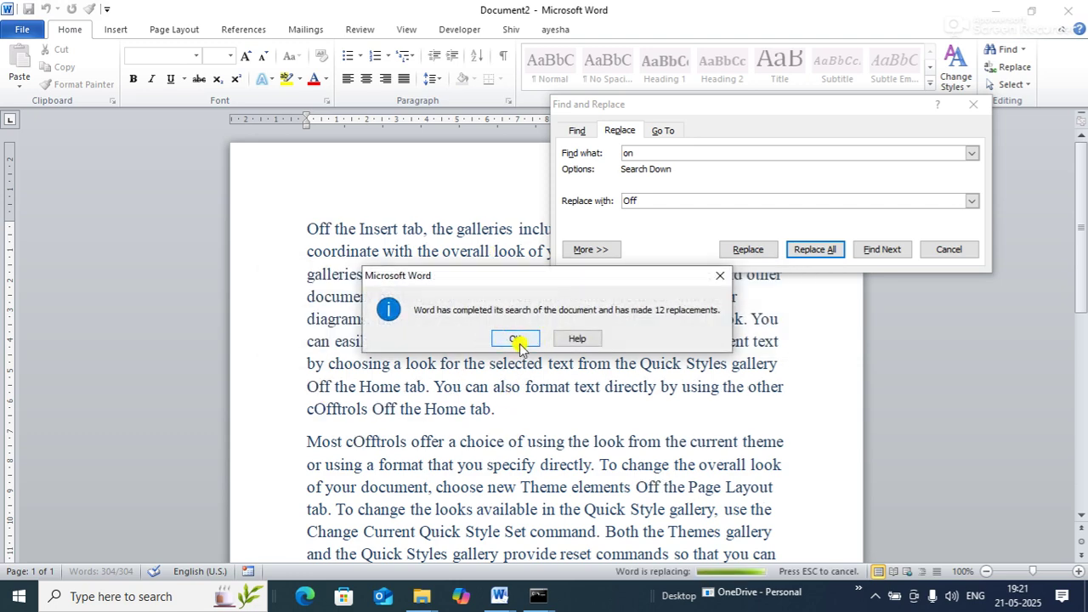
pyautogui.click(495, 339)
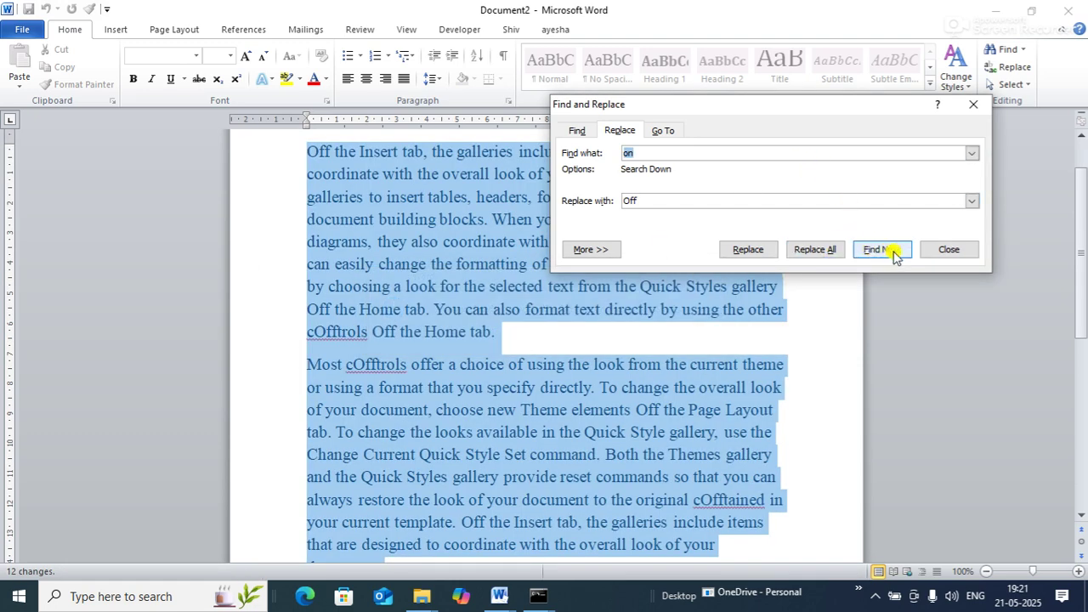
pyautogui.click(948, 249)
pyautogui.scroll(1, 1069, 187)
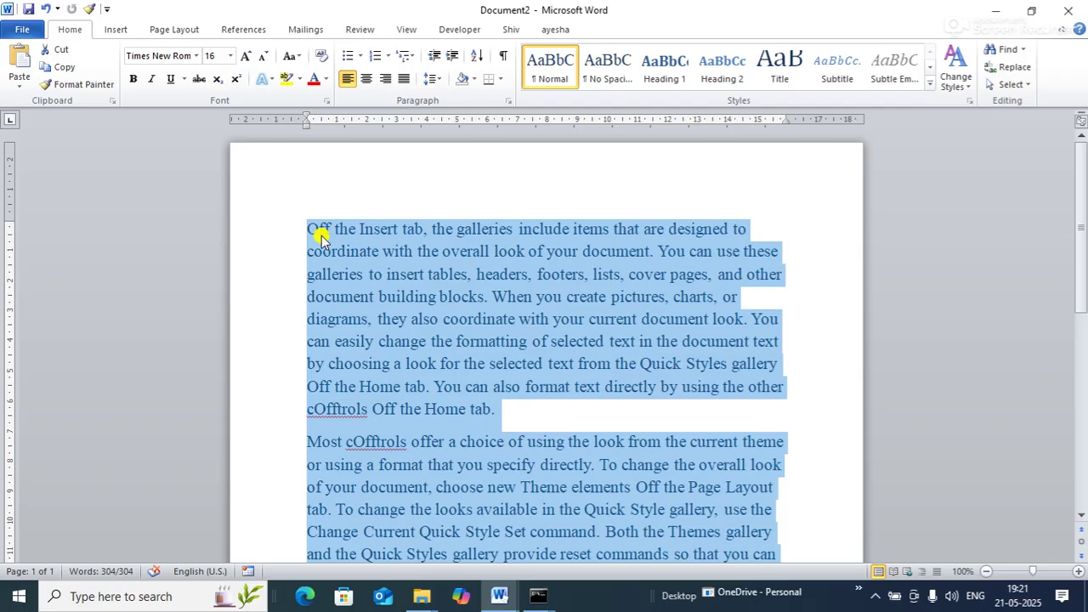
# Step: Replace every "off" with "on" throughout the whole document
pyautogui.hotkey('ctrl', 'h')
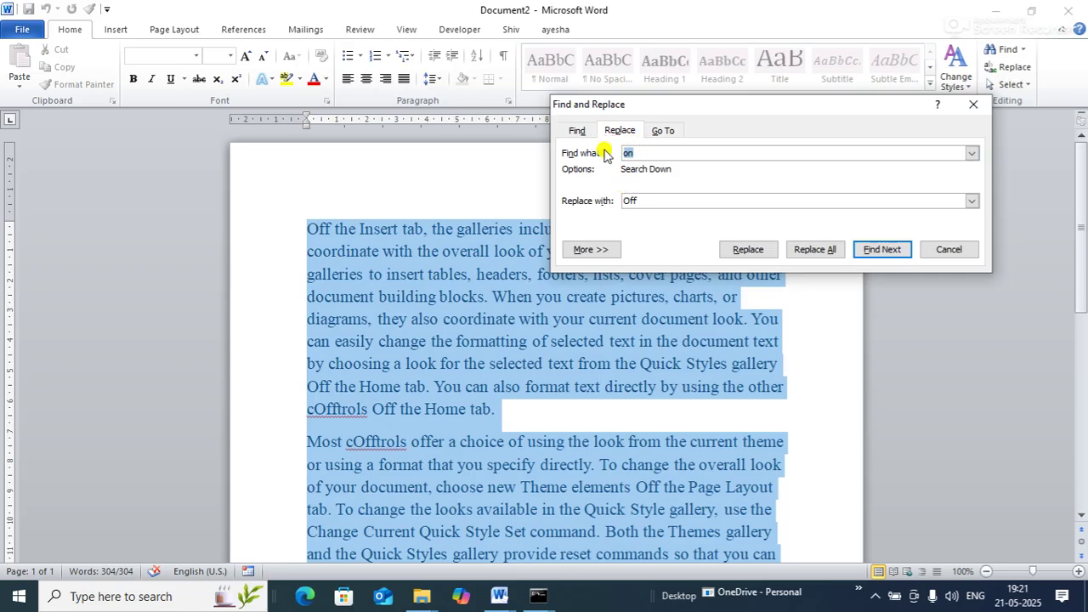
pyautogui.write('off')
pyautogui.press('Tab')
pyautogui.write('on')
pyautogui.click(805, 248)
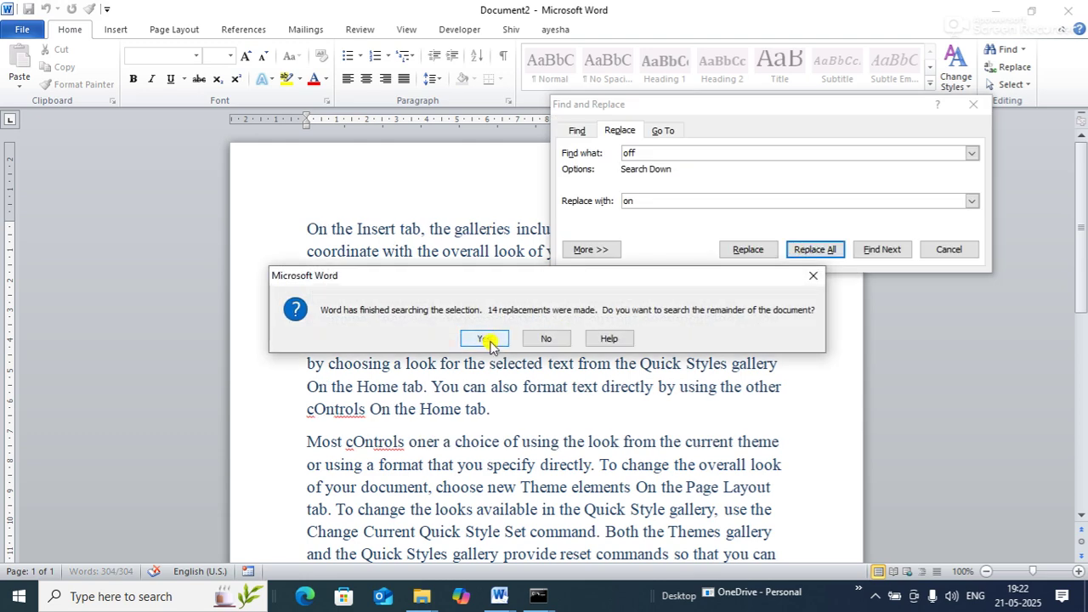
pyautogui.click(489, 340)
pyautogui.click(493, 338)
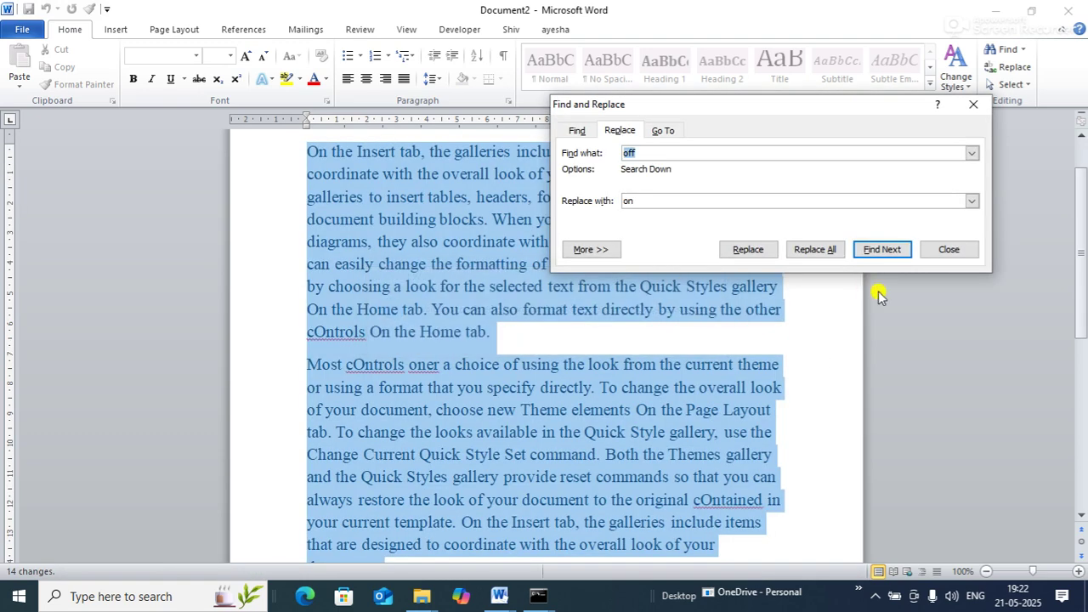
pyautogui.click(945, 250)
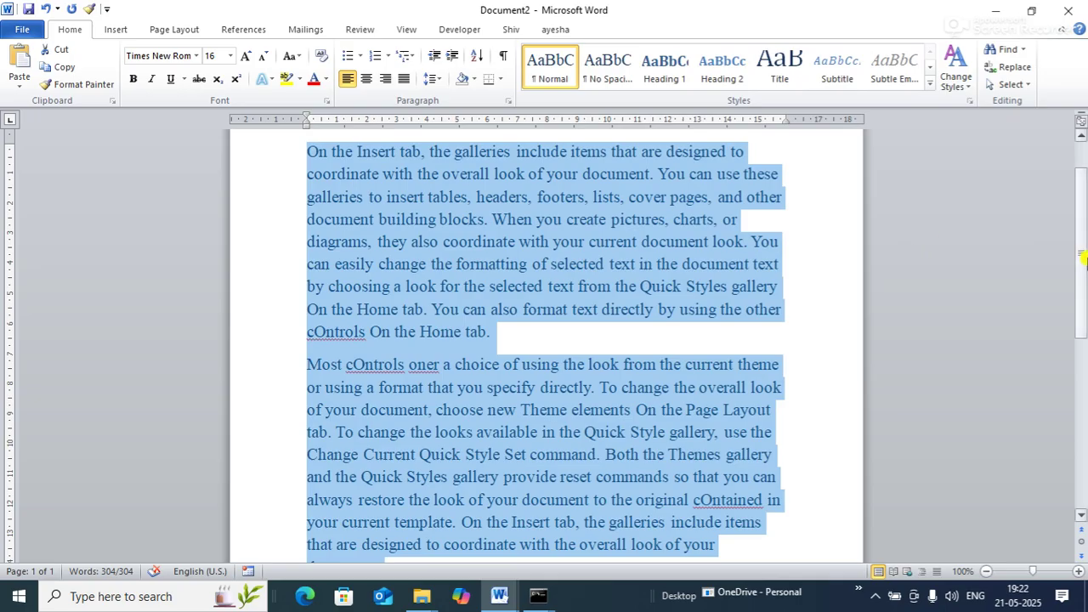
# Step: Delete all the sample text and enter the word "adca" instead
pyautogui.moveTo(1084, 259); pyautogui.dragTo(1076, 227)
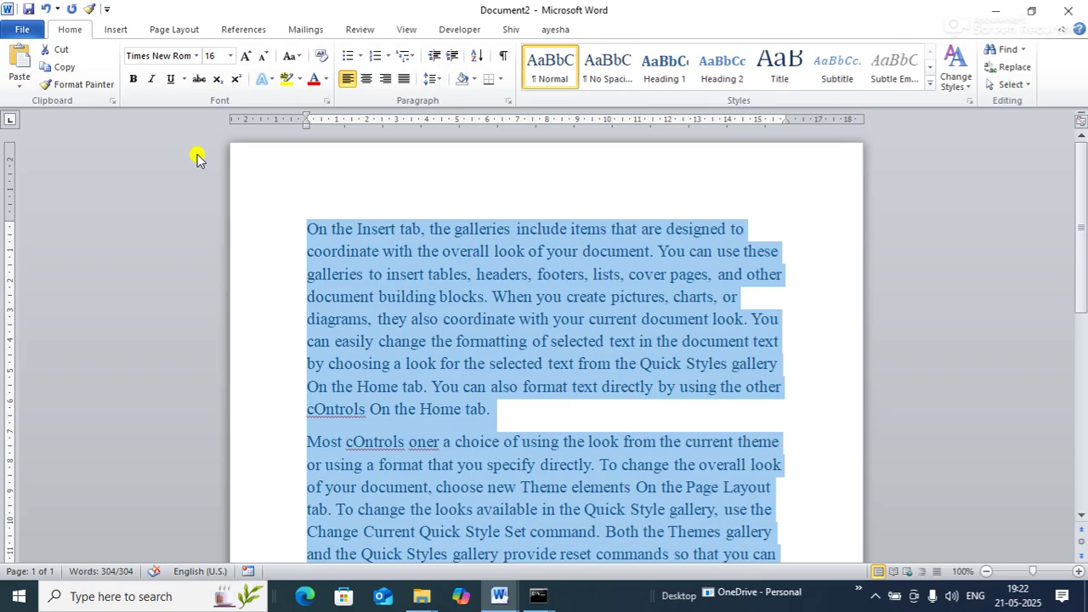
pyautogui.press('Delete')
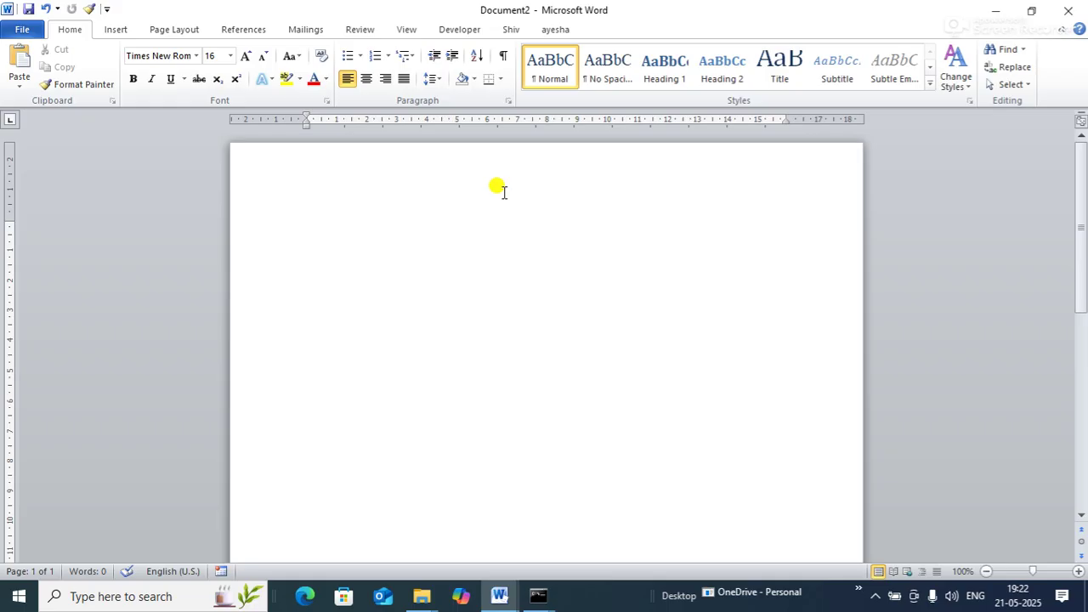
pyautogui.write('adca')
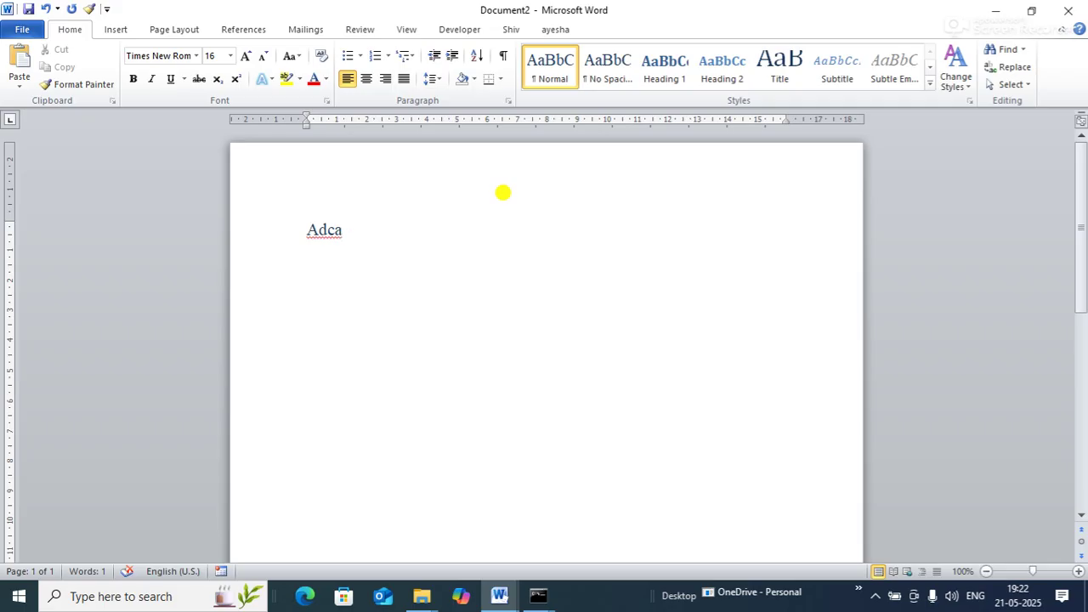
# Step: Format the word "adca" as an uppercase, bold, underlined and centred heading
pyautogui.click(322, 227)
pyautogui.doubleClick(323, 230)
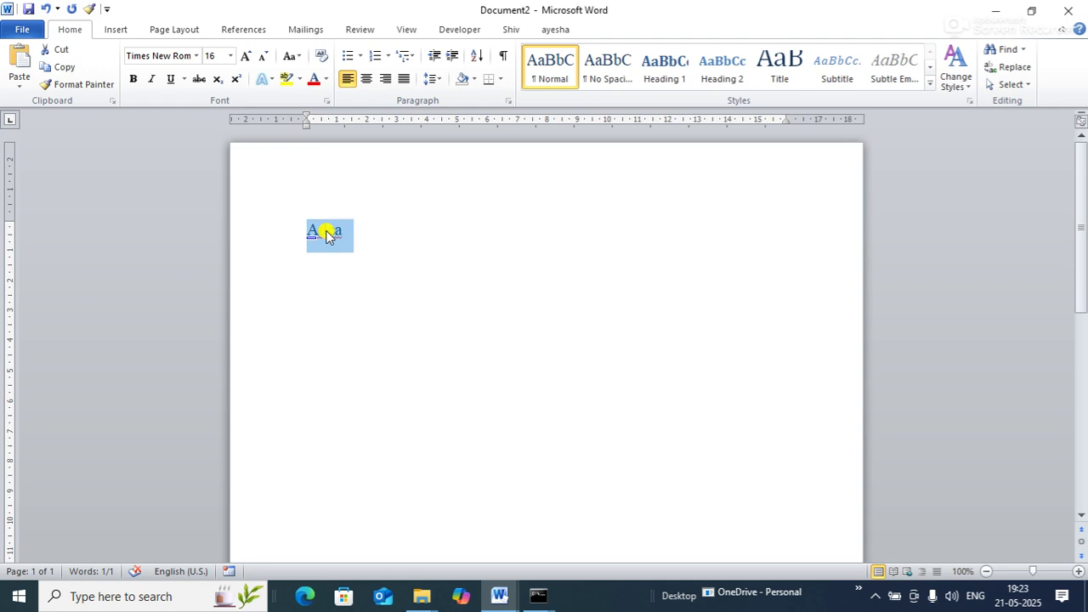
pyautogui.hotkey('shift', 'F3')
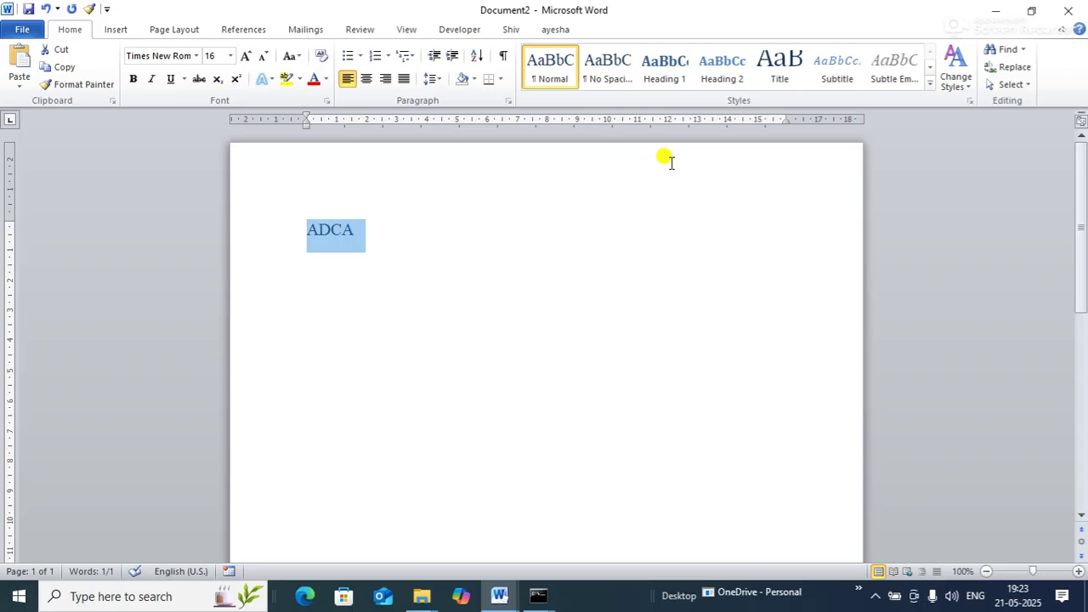
pyautogui.hotkey('ctrl', 'b')
pyautogui.hotkey('ctrl', 'e')
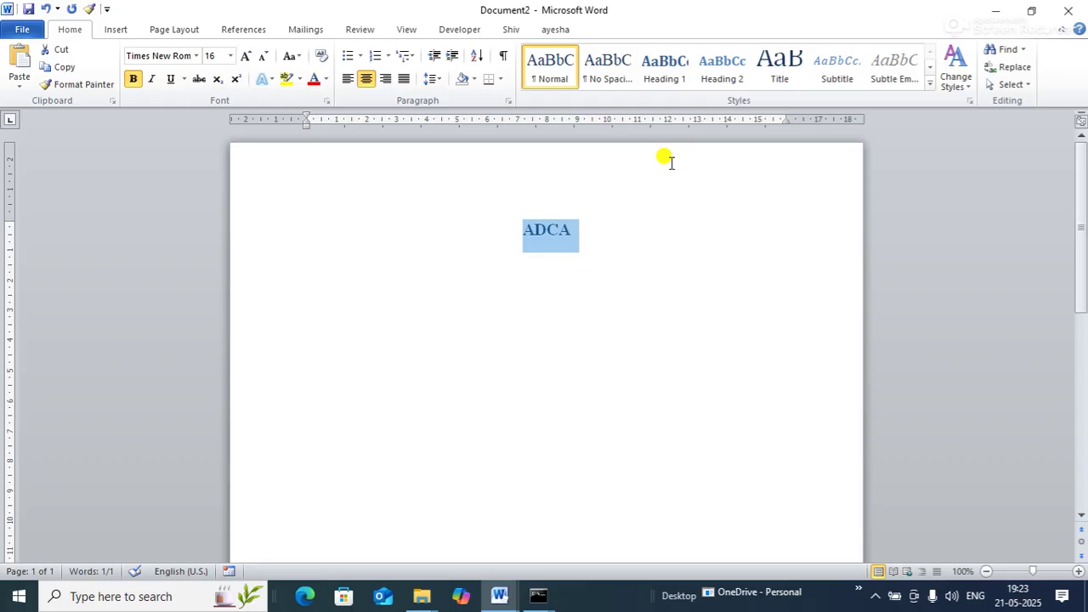
pyautogui.hotkey('ctrl', 'u')
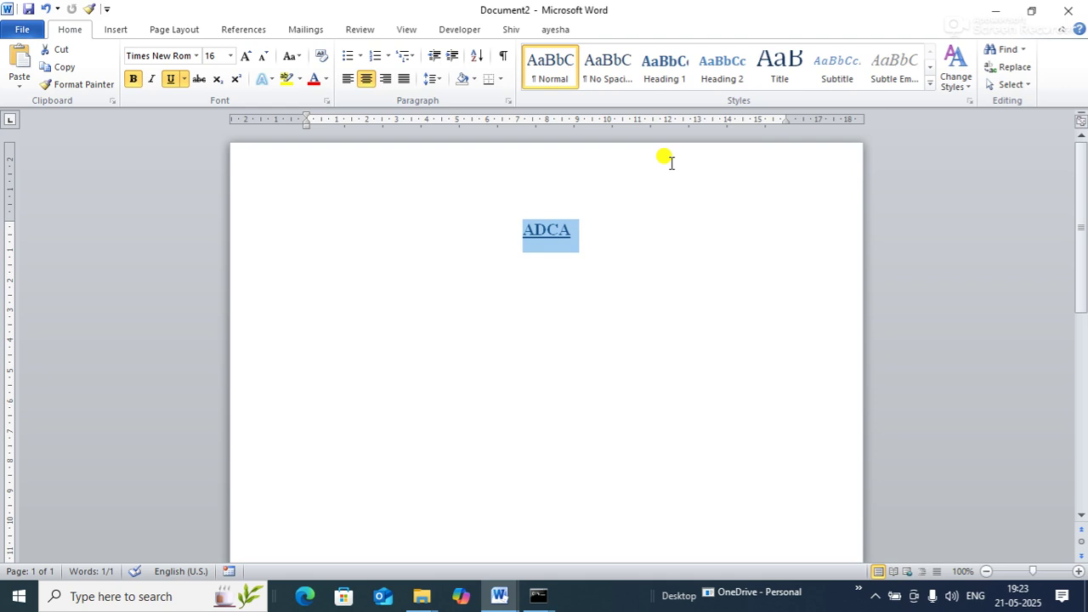
# Step: Increase the font size of the ADCA heading to 28
pyautogui.hotkey('ctrl', 'shift', '.')
pyautogui.hotkey('ctrl', 'shift', '.')
pyautogui.hotkey('ctrl', 'shift', '.')
pyautogui.hotkey('ctrl', 'shift', '.')
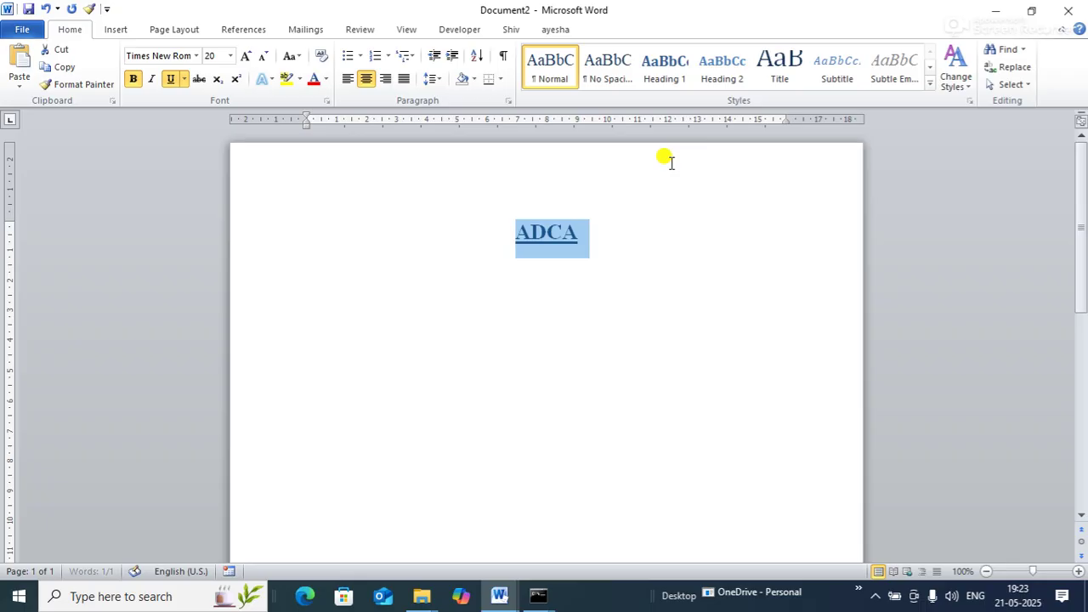
pyautogui.hotkey('ctrl', 'shift', '.')
pyautogui.hotkey('ctrl', 'shift', '.')
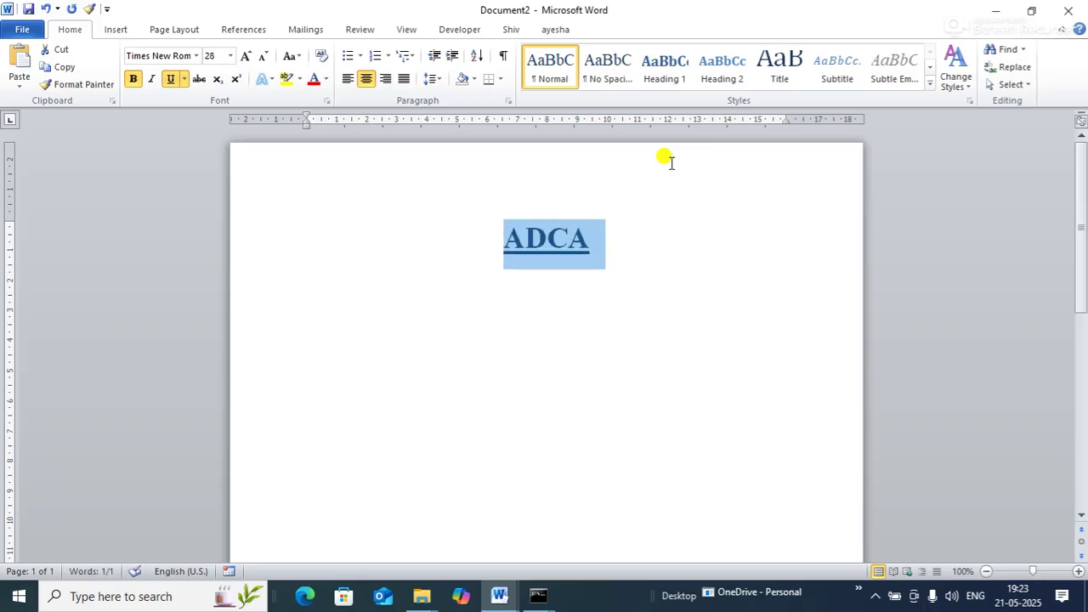
pyautogui.click(670, 162)
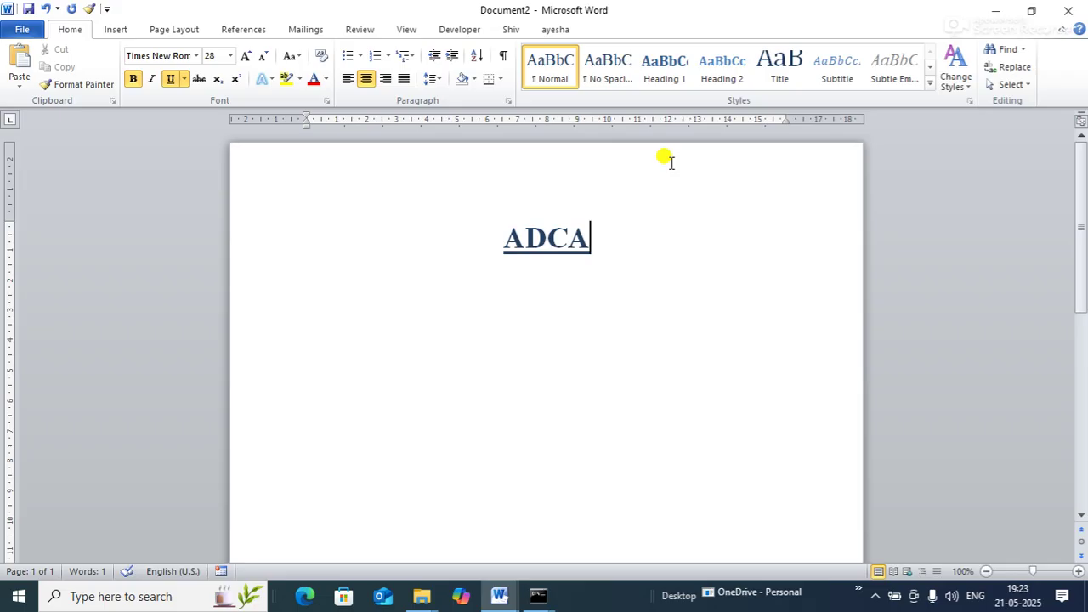
# Step: Start a left-aligned line below the ADCA heading with font size 18 and no bold or underline
pyautogui.press('Return')
pyautogui.hotkey('ctrl', 'l')
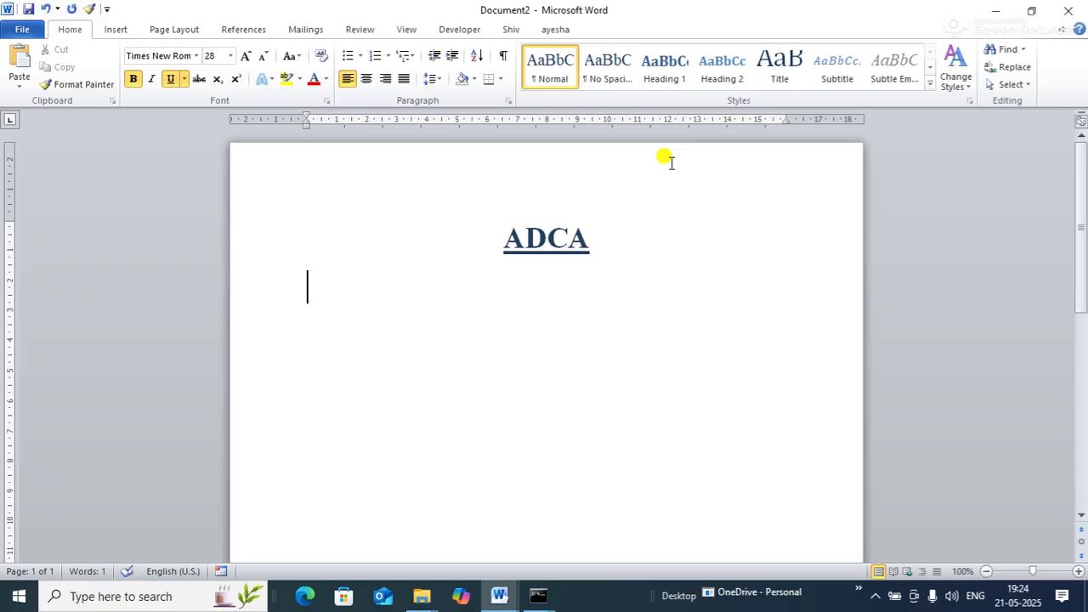
pyautogui.hotkey('ctrl', 'shift', ',')
pyautogui.hotkey('ctrl', 'shift', ',')
pyautogui.hotkey('ctrl', 'shift', ',')
pyautogui.hotkey('ctrl', 'shift', ',')
pyautogui.hotkey('ctrl', 'shift', ',')
pyautogui.hotkey('ctrl', 'u')
pyautogui.hotkey('ctrl', 'b')
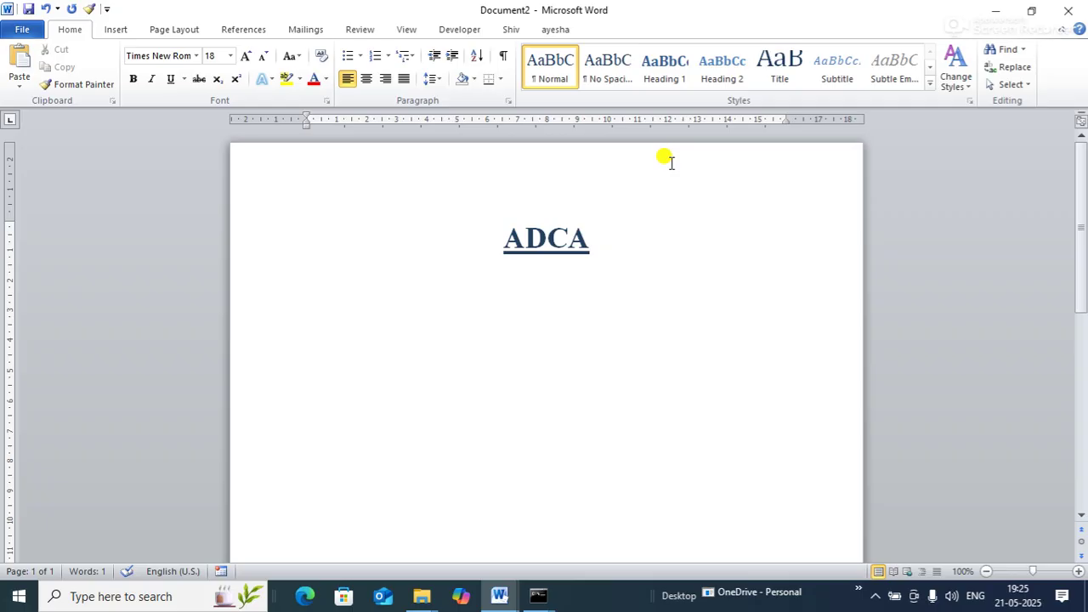
# Step: Enter the line "Module of ADCA" below the heading, with ADCA in uppercase, and start a numbered list under it
pyautogui.write('module of adca')
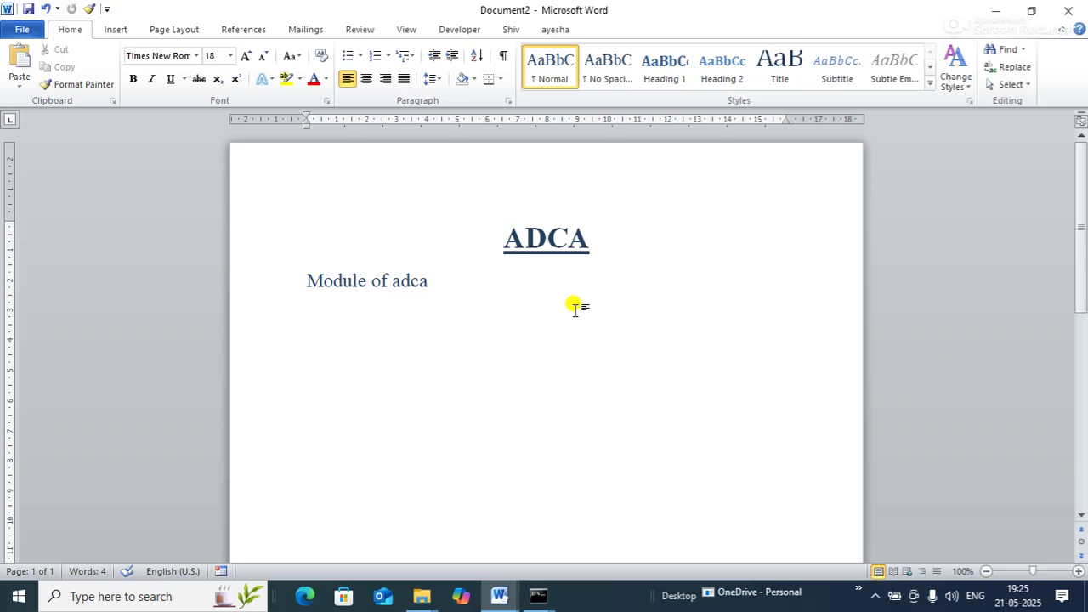
pyautogui.doubleClick(404, 283)
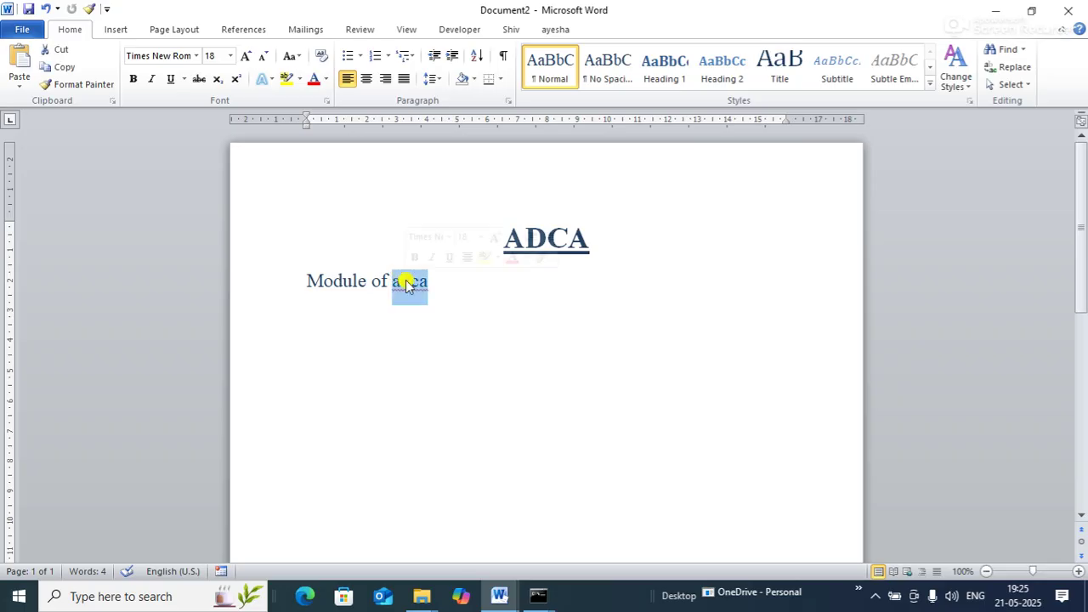
pyautogui.hotkey('shift', 'F3')
pyautogui.hotkey('shift', 'F3')
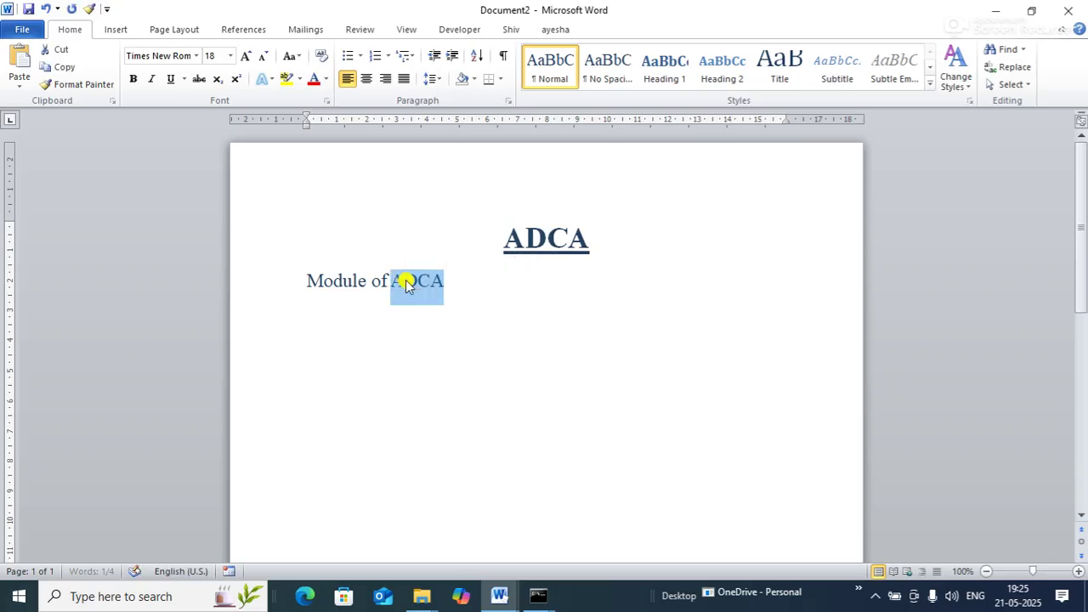
pyautogui.click(455, 279)
pyautogui.press('Return')
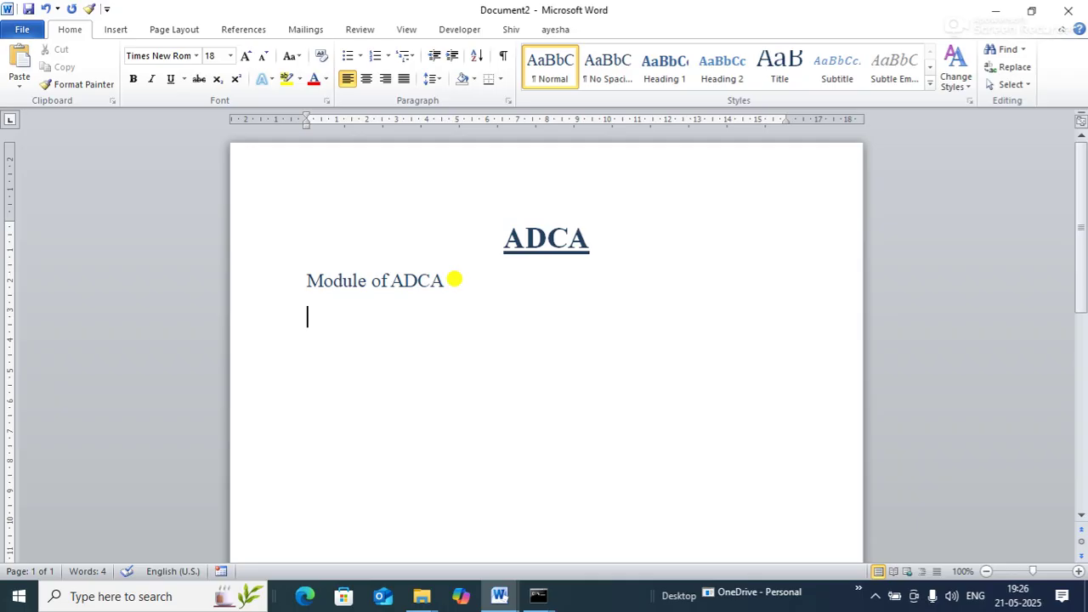
pyautogui.write('1.')
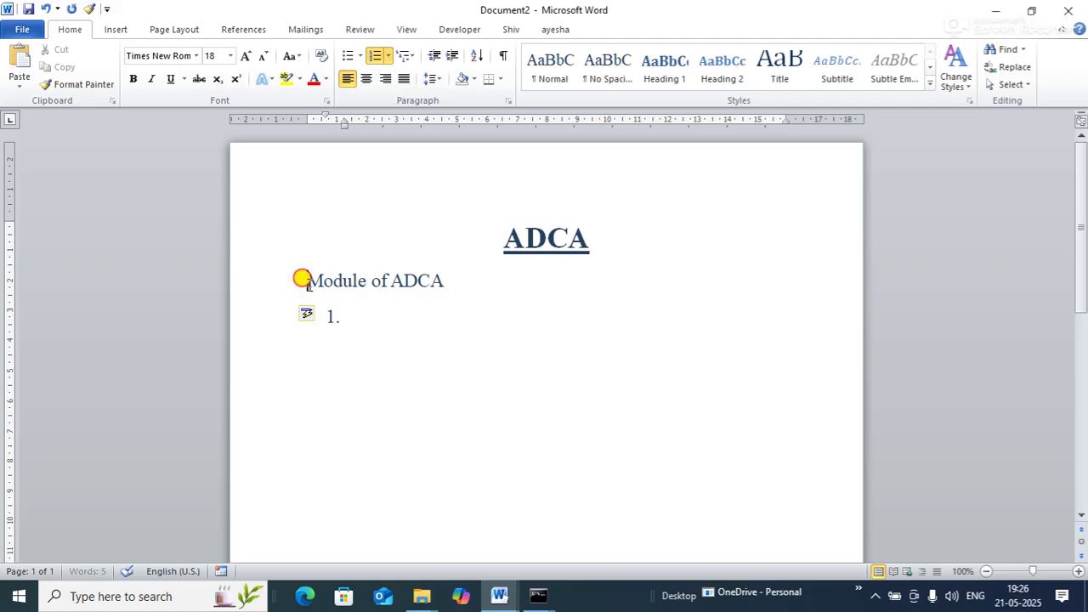
# Step: Make the "Module of ADCA" line bold and increase its font size to 20
pyautogui.moveTo(302, 280); pyautogui.dragTo(459, 281)
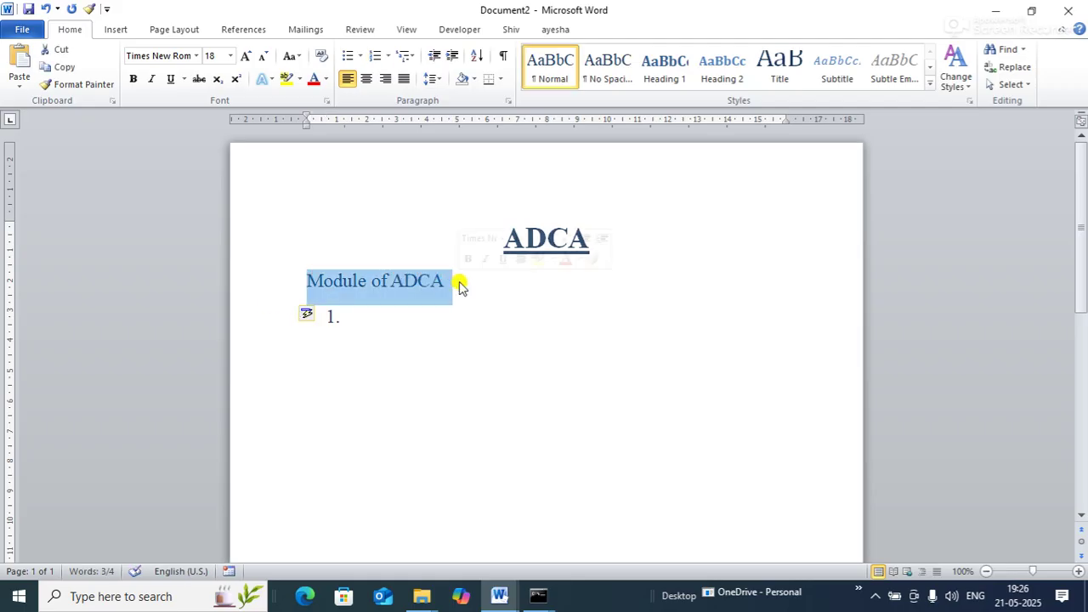
pyautogui.hotkey('ctrl', 'b')
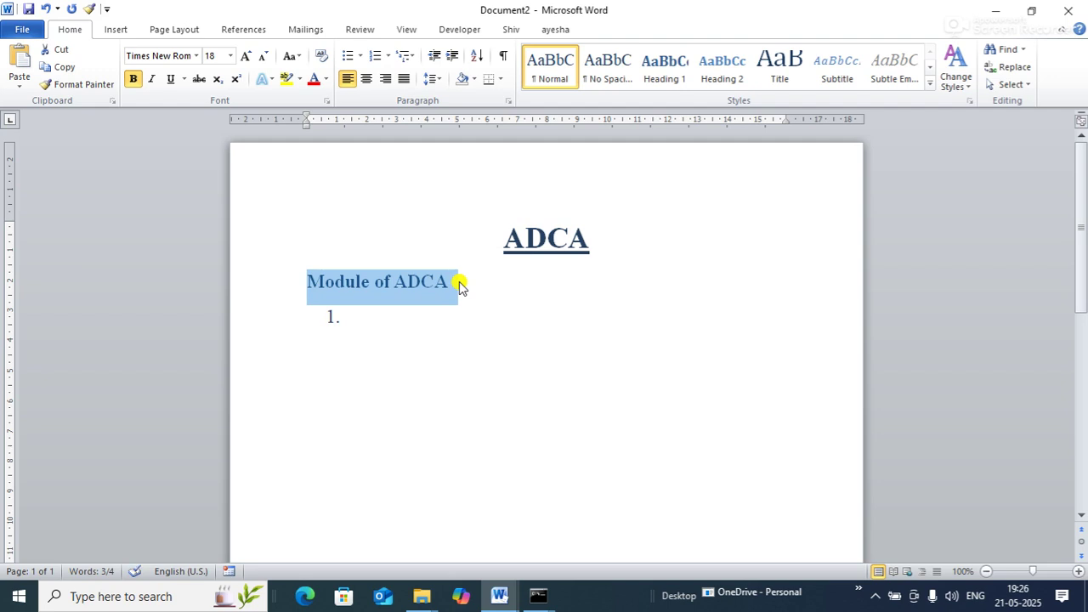
pyautogui.hotkey('ctrl', 'shift', '.')
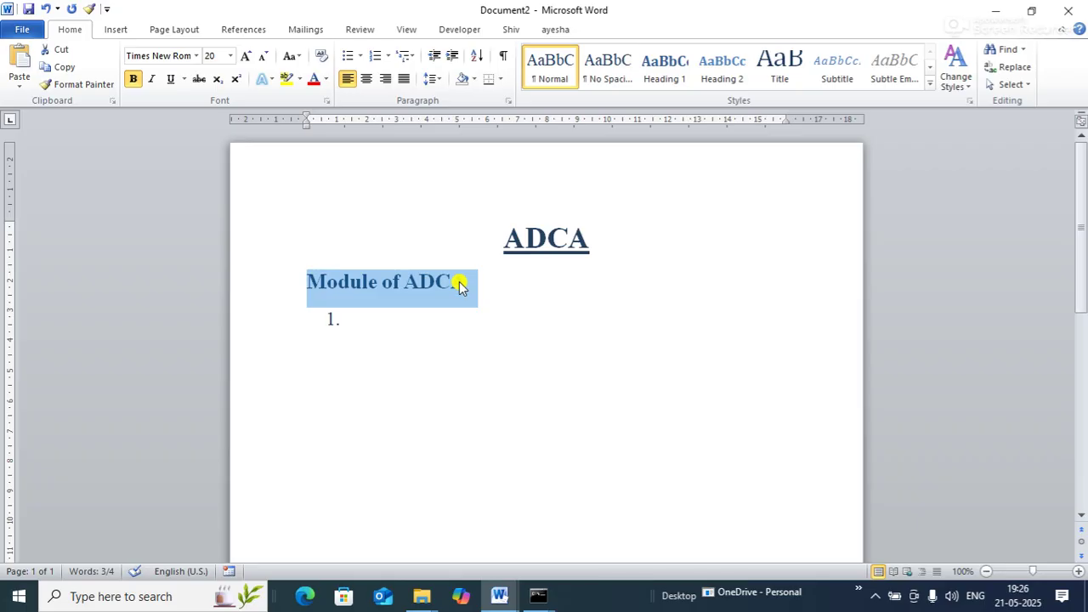
# Step: Enter "Basic of Computer" as the first numbered item, capitalizing the word Computer, and start the second item
pyautogui.click(363, 318)
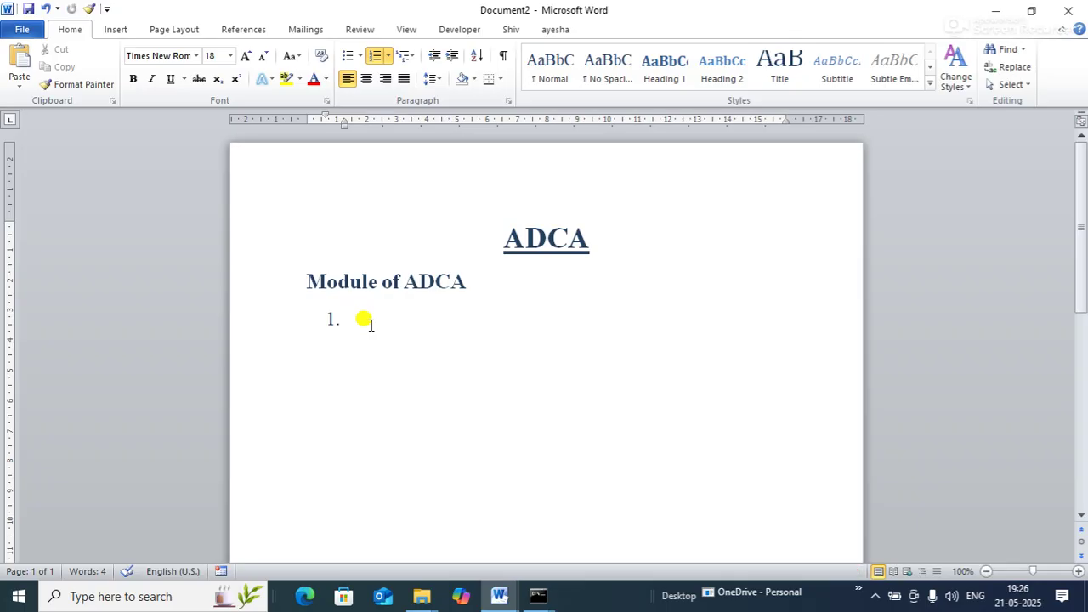
pyautogui.write('basic of computer')
pyautogui.press('Return')
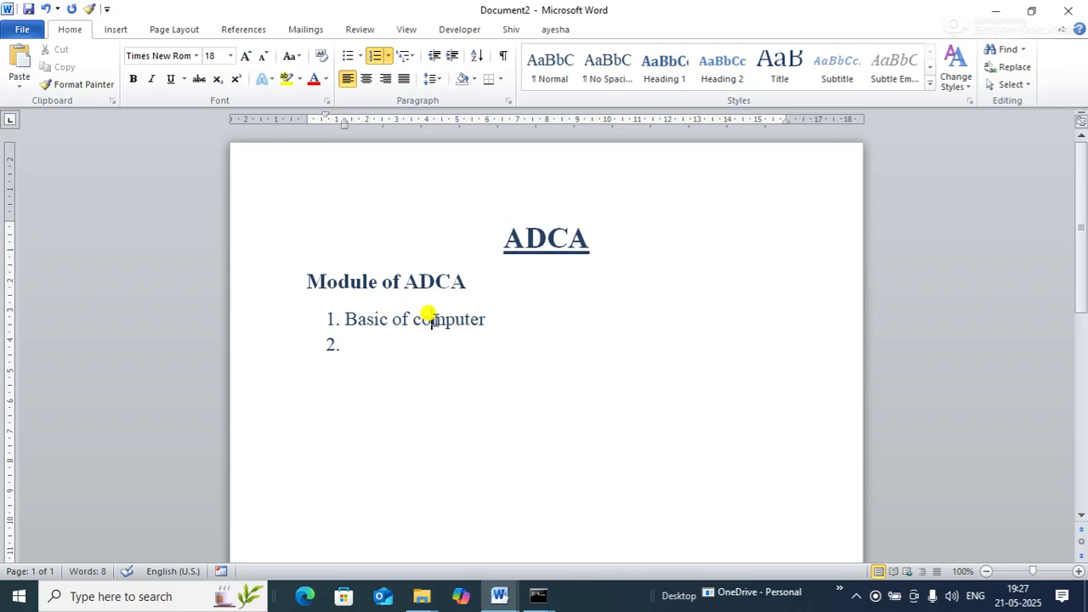
pyautogui.hotkey('shift', 'F3')
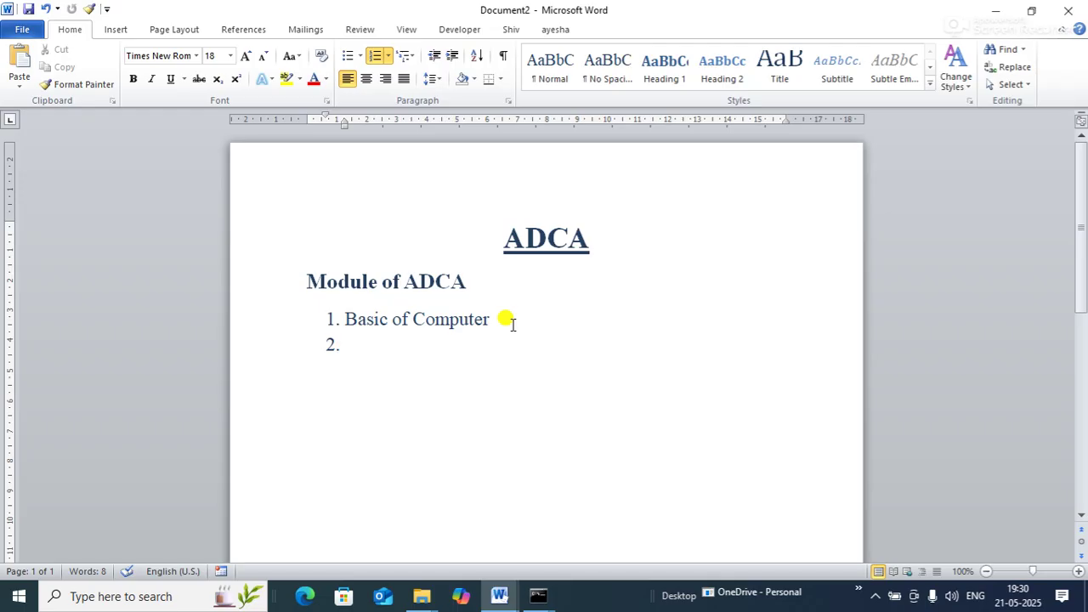
# Step: Enter "Operating system" as the second numbered item, with "DOS" and "WINDOWS" as lettered sub-items beneath it
pyautogui.click(367, 347)
pyautogui.write('operating system')
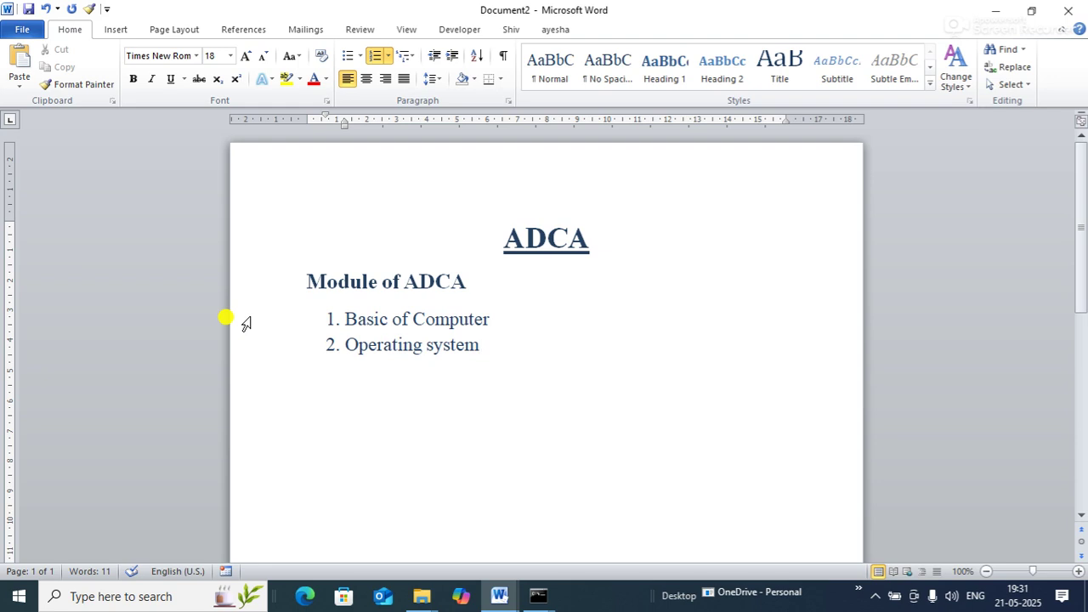
pyautogui.press('Return')
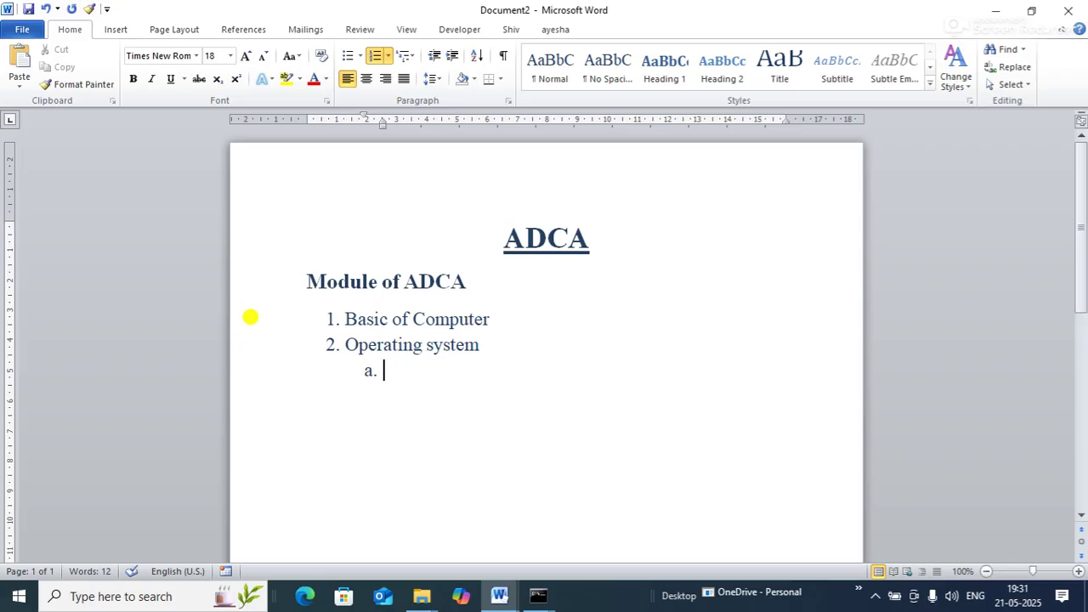
pyautogui.hotkey('shift', 'Tab')
pyautogui.press('Tab')
pyautogui.write('S')
pyautogui.press('BackSpace')
pyautogui.write('DOS')
pyautogui.press('Return')
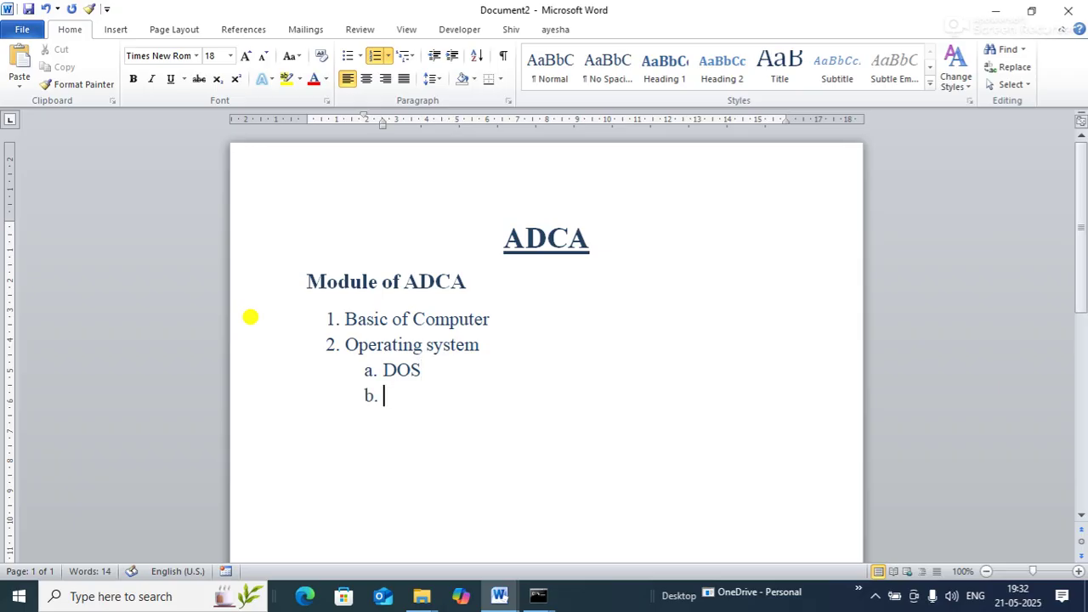
pyautogui.write('WINDOWS')
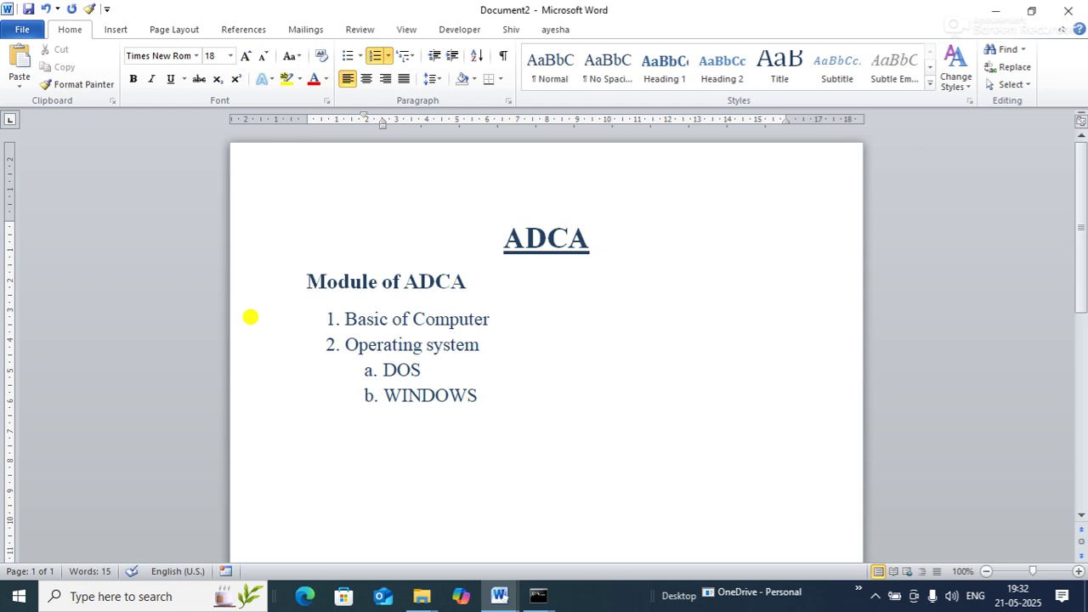
# Step: Add "MS-OFFICE" as the third item at the main numbered level
pyautogui.press('Return')
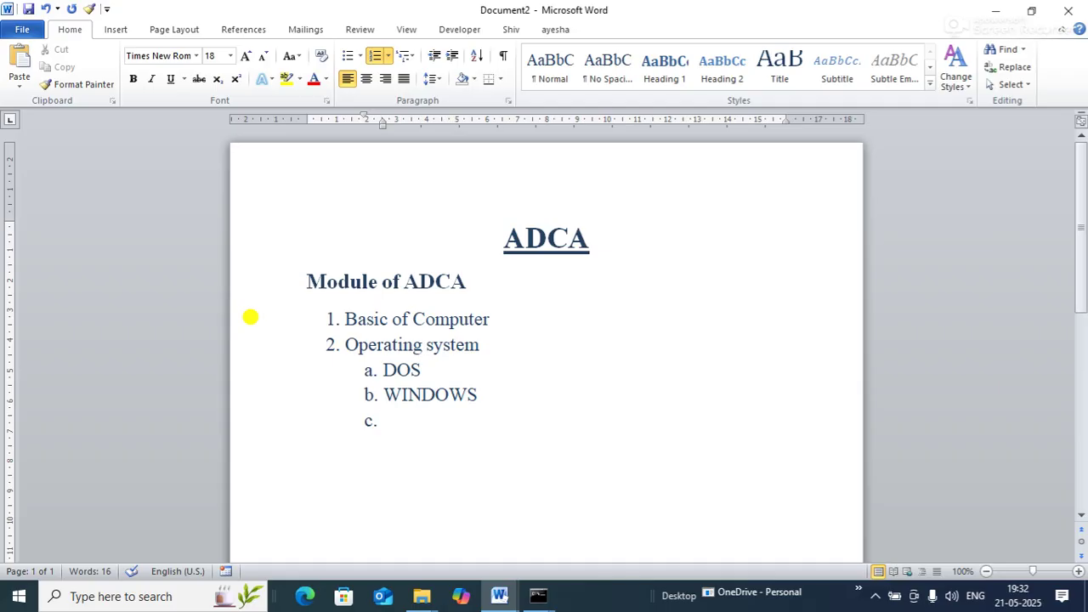
pyautogui.hotkey('shift', 'Tab')
pyautogui.write('MS')
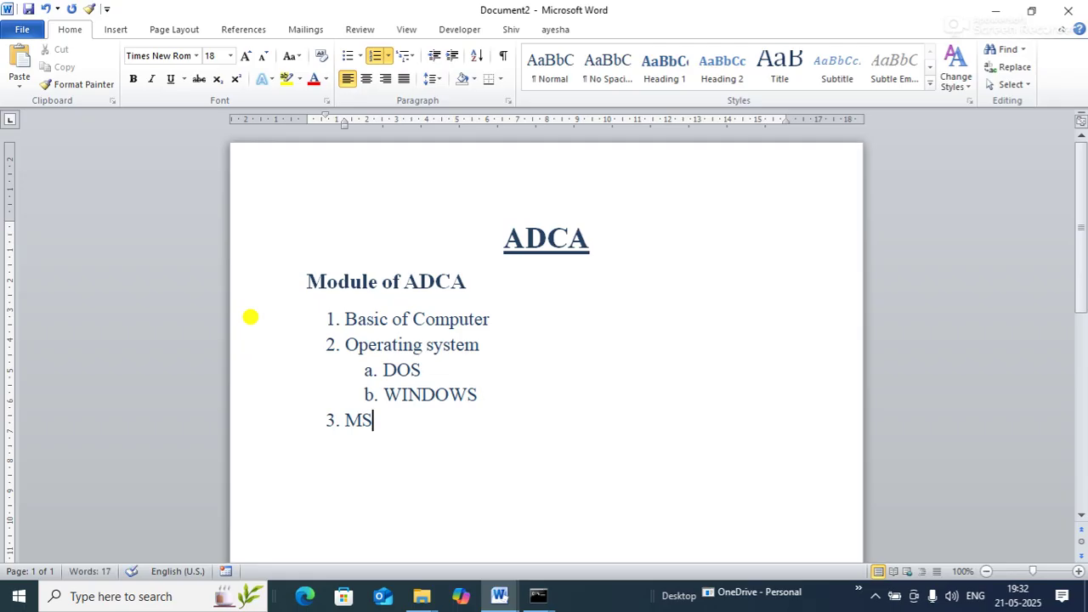
pyautogui.write('-OFFICE')
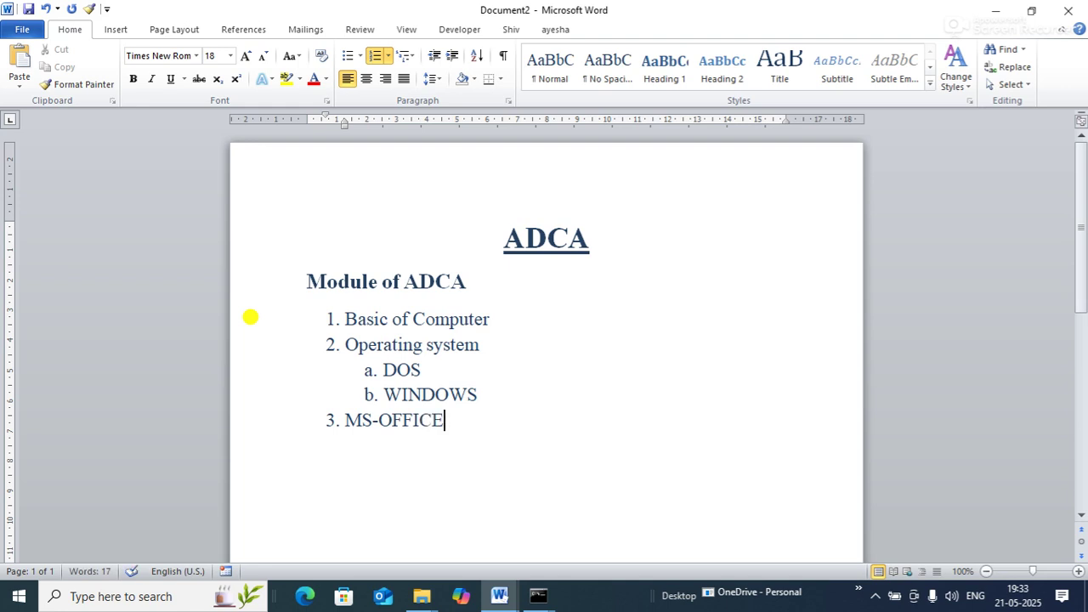
# Step: Start a sub-item under MS-OFFICE and change the second-level list markers to check mark bullets
pyautogui.press('Return')
pyautogui.press('Tab')
pyautogui.click(360, 57)
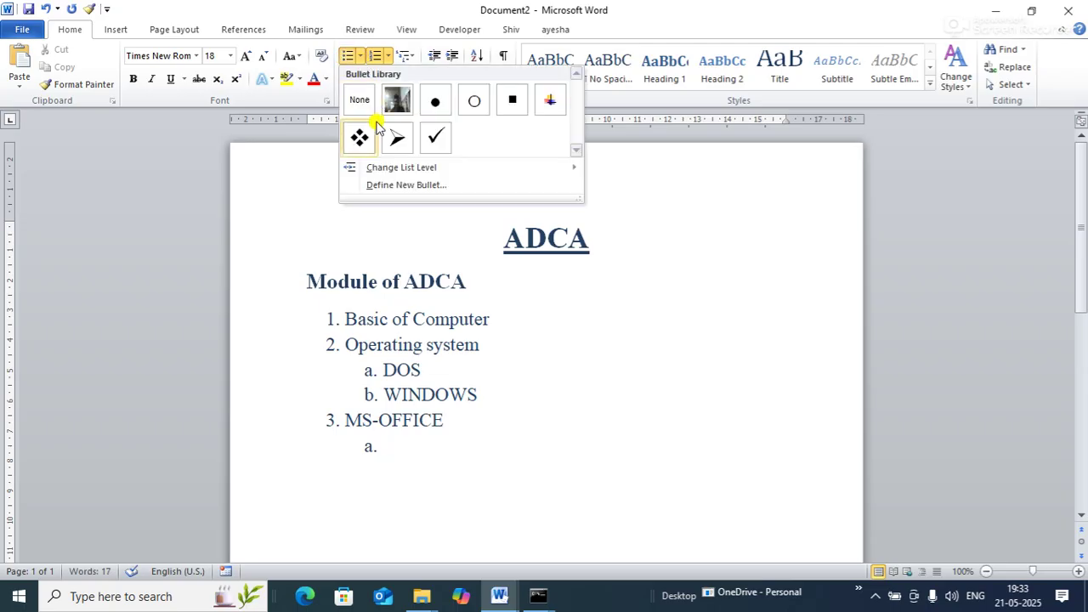
pyautogui.click(433, 140)
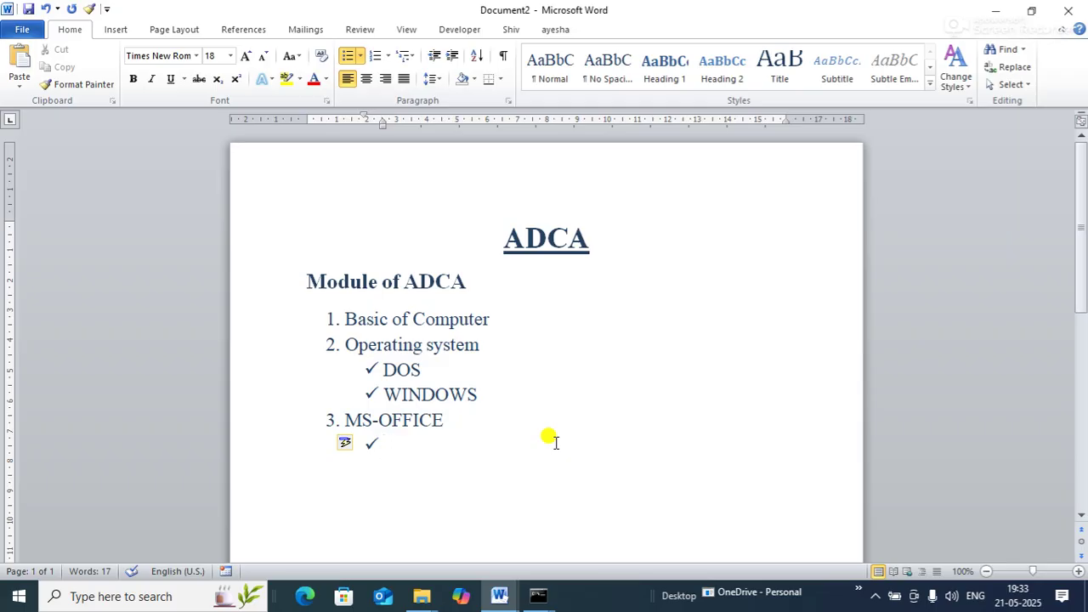
# Step: Enter the sub-items "MS-WORD", "MS-EXCEL" and "MS-POWERPOINT" under MS-OFFICE and start a fourth one with "MS-"
pyautogui.write('MS-WORD')
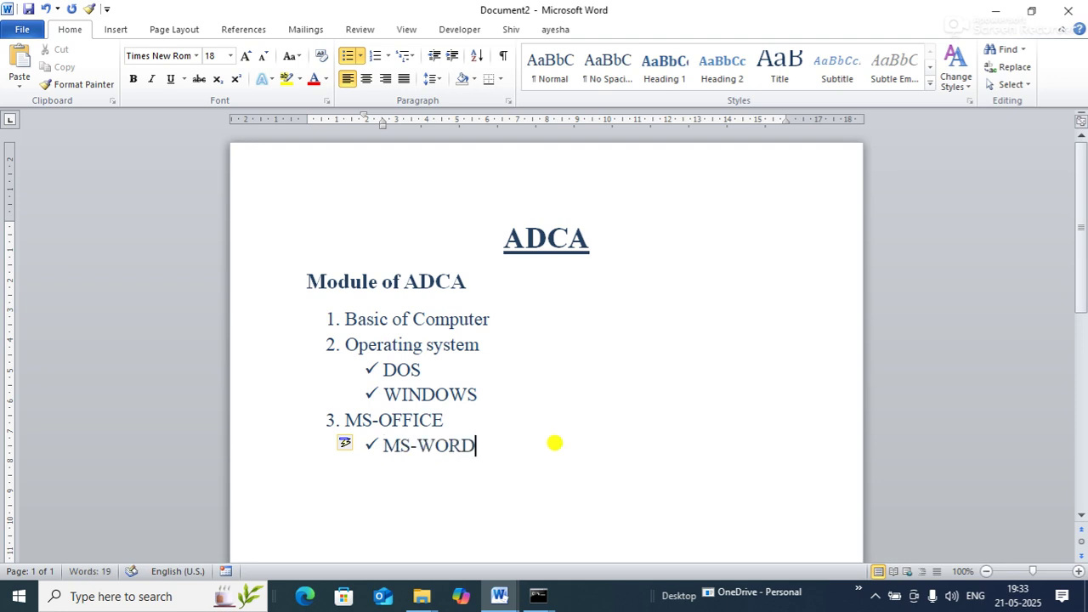
pyautogui.press('Return')
pyautogui.write('MS-E')
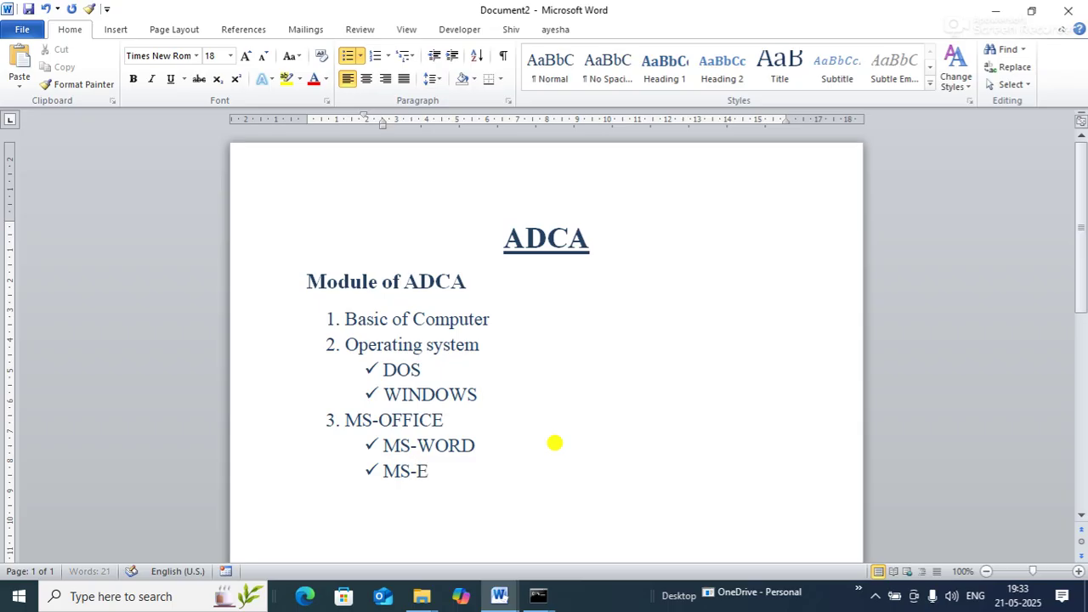
pyautogui.write('XCEL')
pyautogui.press('Return')
pyautogui.write('MS')
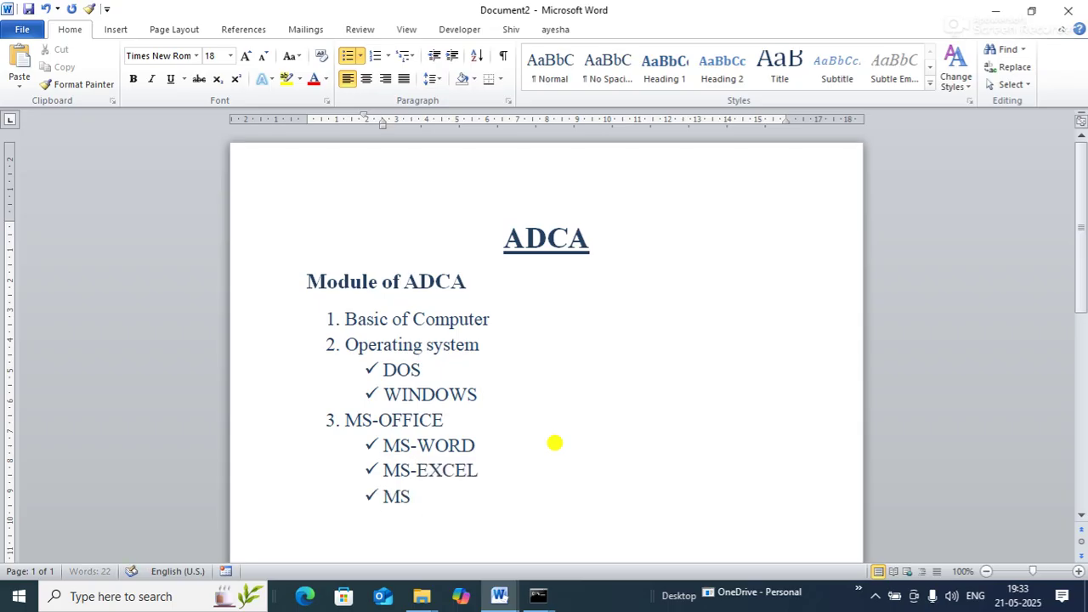
pyautogui.write('-POWER')
pyautogui.press('BackSpace')
pyautogui.press('BackSpace')
pyautogui.write('WERPOINT')
pyautogui.press('Return')
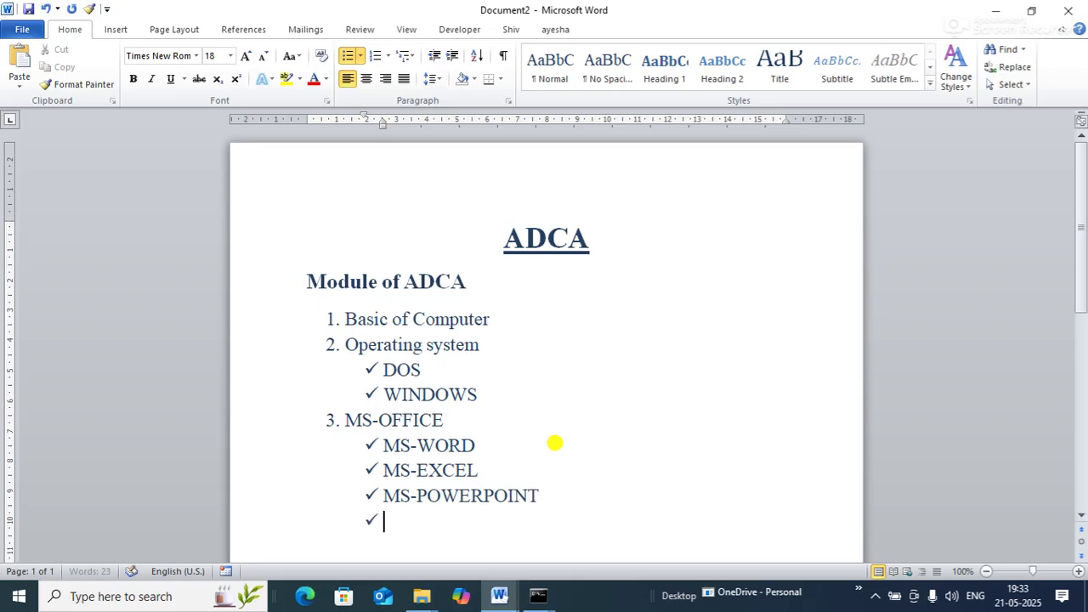
pyautogui.write('MS-')
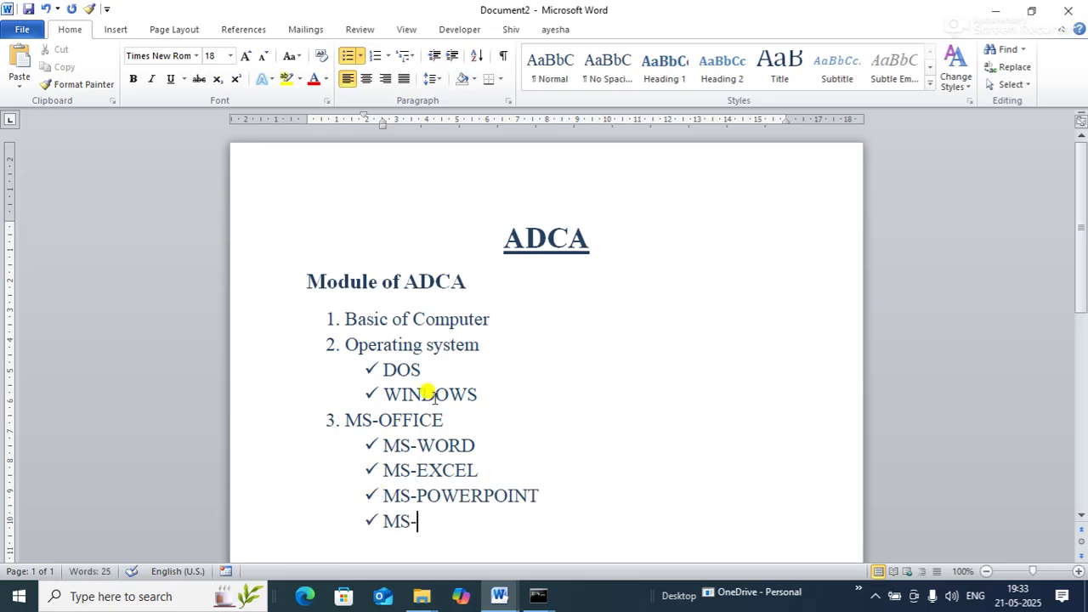
# Step: Change the bullets of only the MS-OFFICE sub-items to arrowheads, keeping check marks for DOS and WINDOWS
pyautogui.click(361, 56)
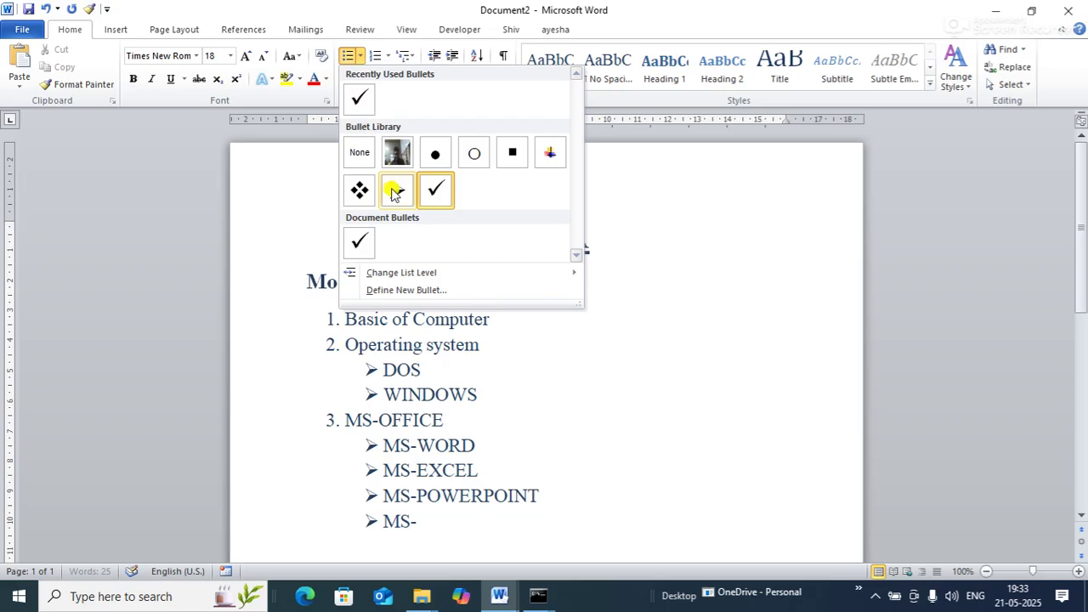
pyautogui.click(435, 195)
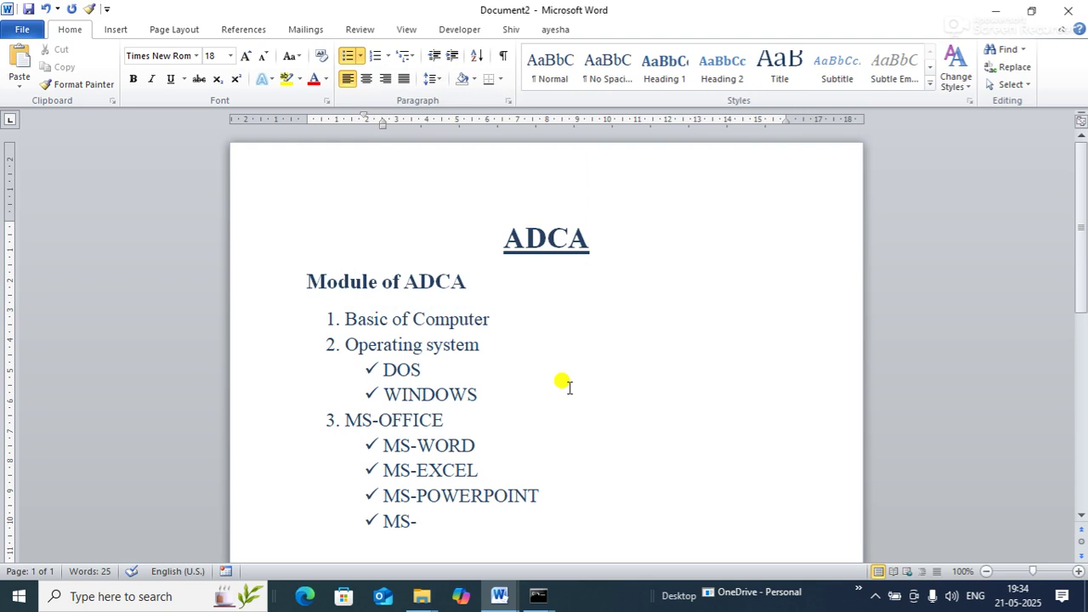
pyautogui.moveTo(359, 442); pyautogui.dragTo(419, 520)
pyautogui.click(361, 55)
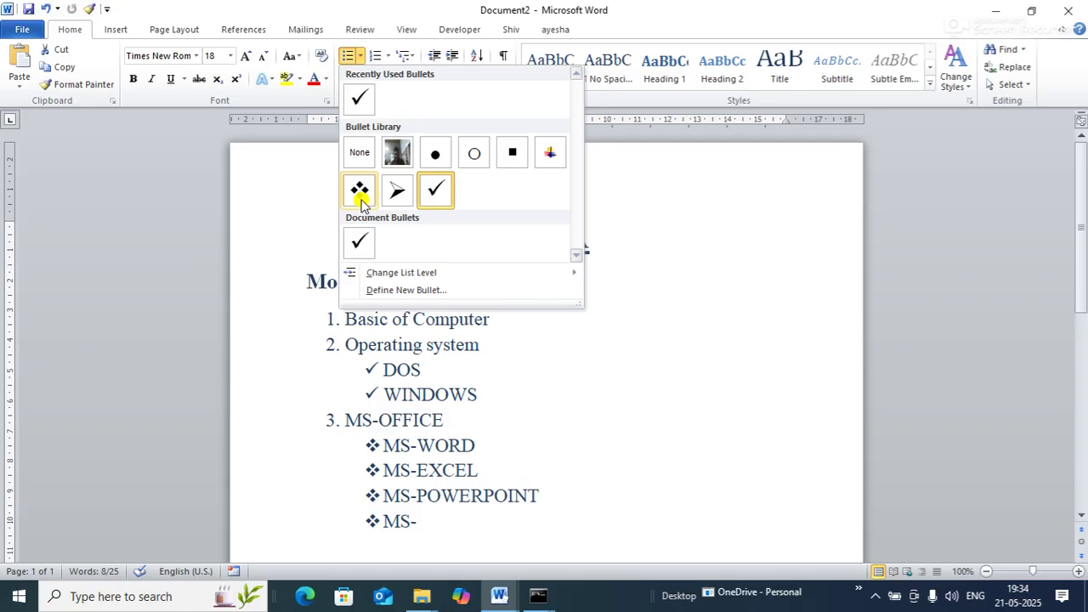
pyautogui.click(395, 193)
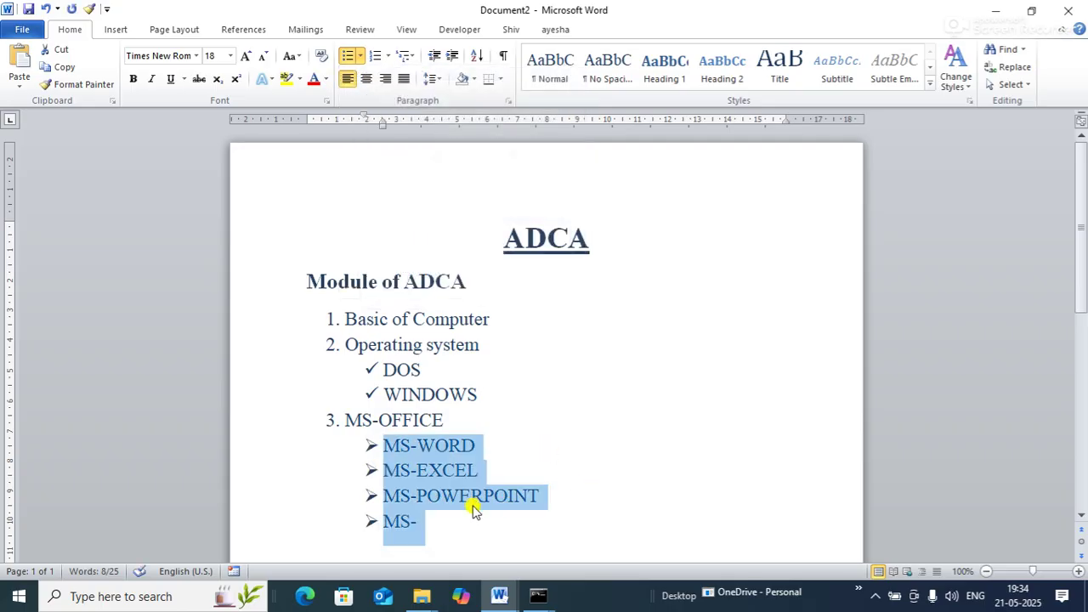
# Step: Complete the fourth MS-OFFICE sub-item as "MS-ACCESS" and add "MS-OUTLOOK" as the fifth
pyautogui.click(437, 514)
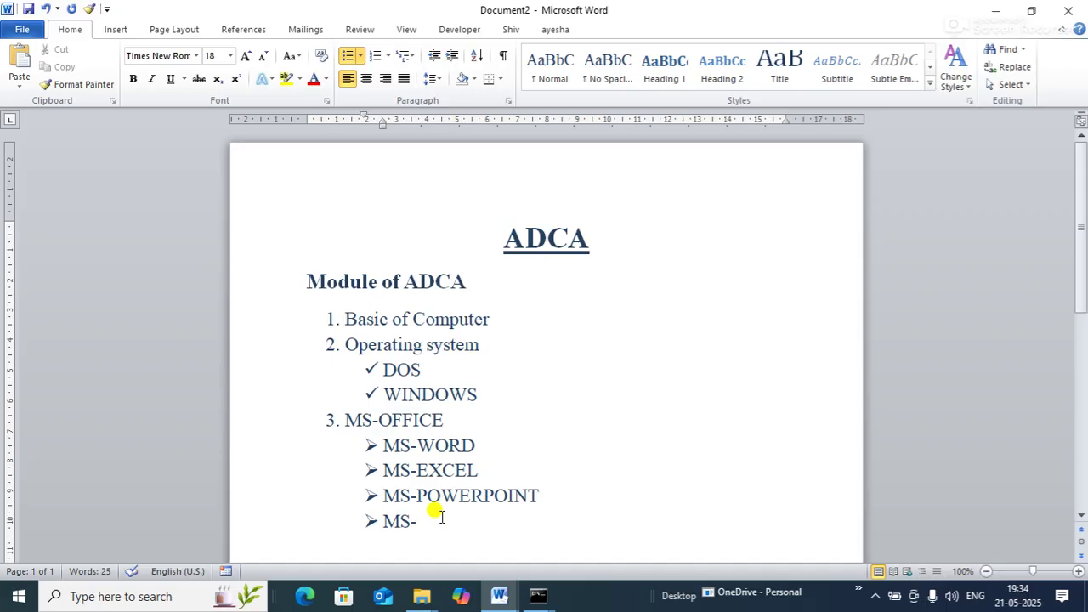
pyautogui.write('ACCESS')
pyautogui.press('Return')
pyautogui.write('MS')
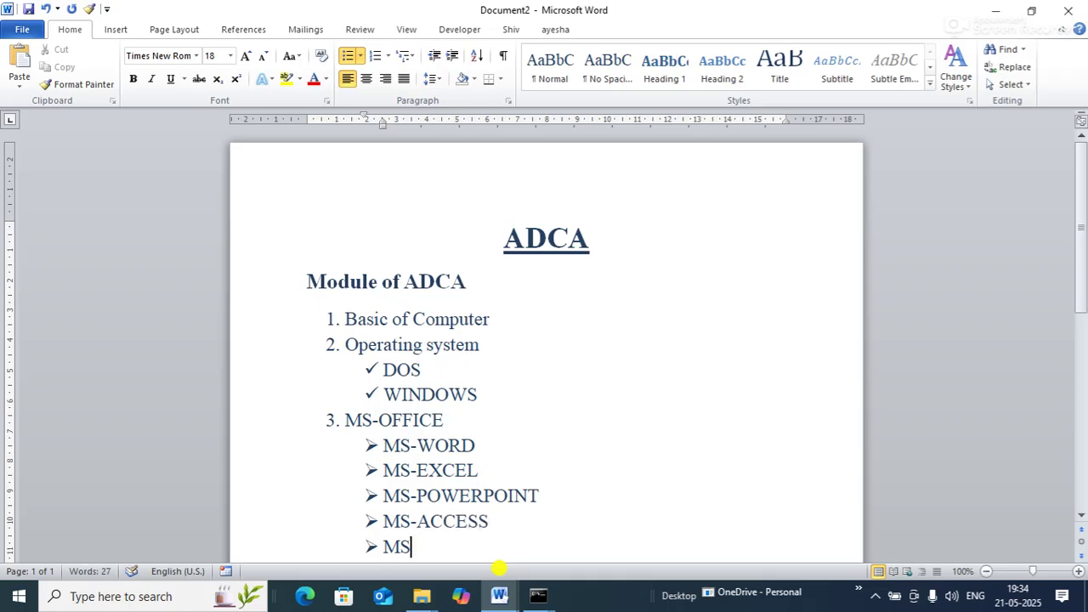
pyautogui.write('-OUTLOOK')
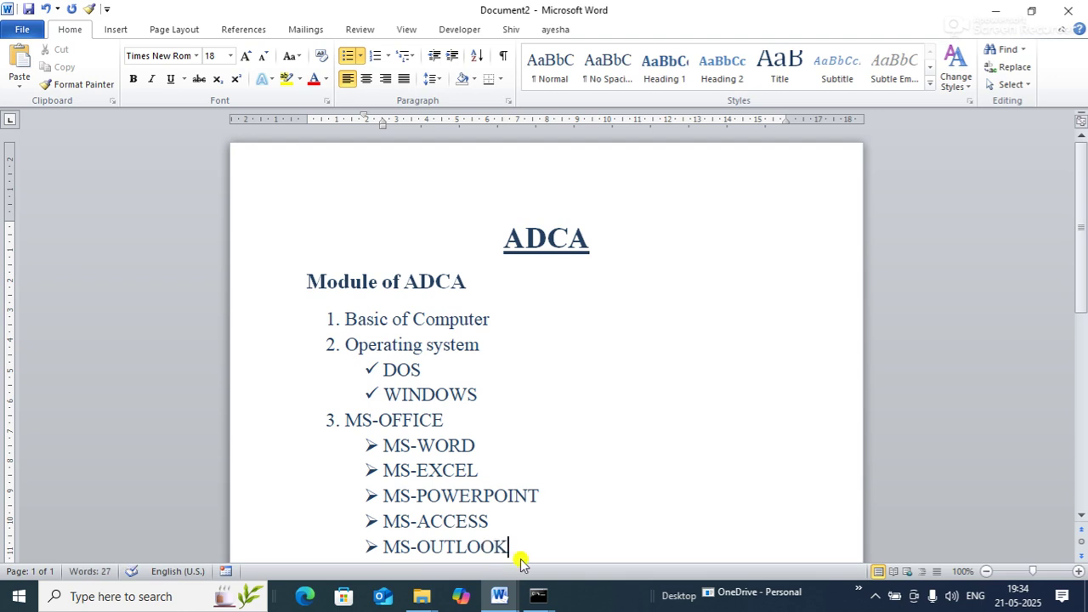
# Step: Replace the check marks on DOS and WINDOWS with 1., 2., 3. numbering and switch it to the lowercase Roman i., ii., iii. format
pyautogui.moveTo(1083, 256); pyautogui.dragTo(1084, 269)
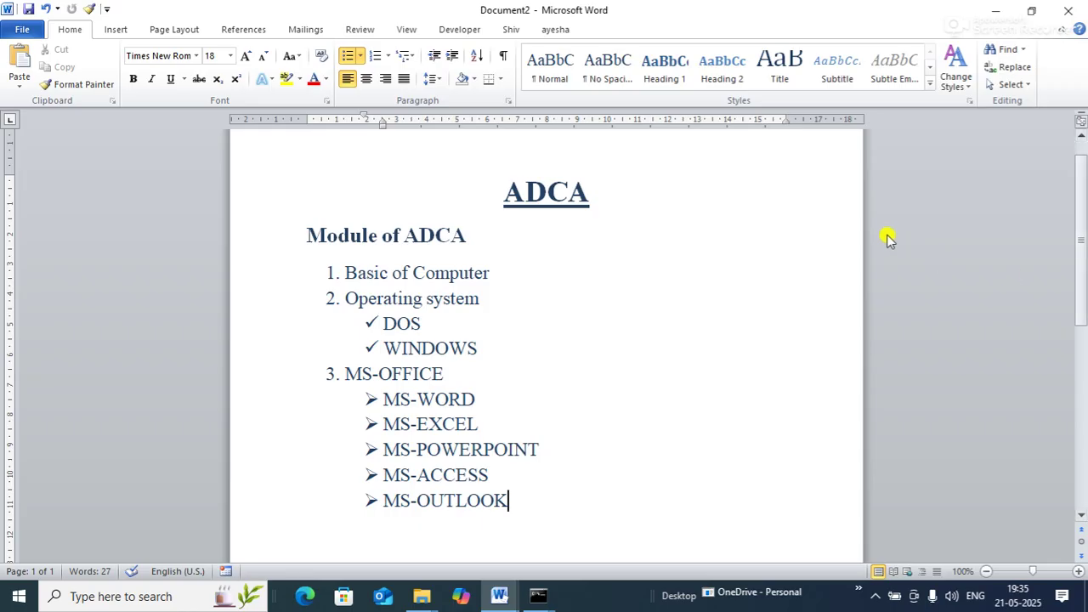
pyautogui.click(360, 320)
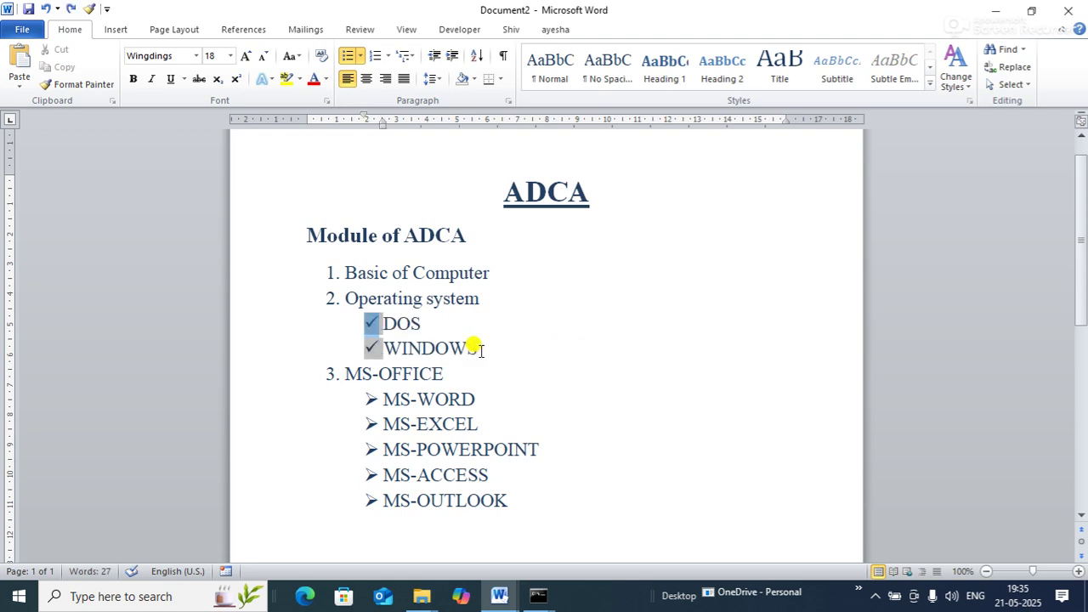
pyautogui.moveTo(480, 351); pyautogui.dragTo(392, 332)
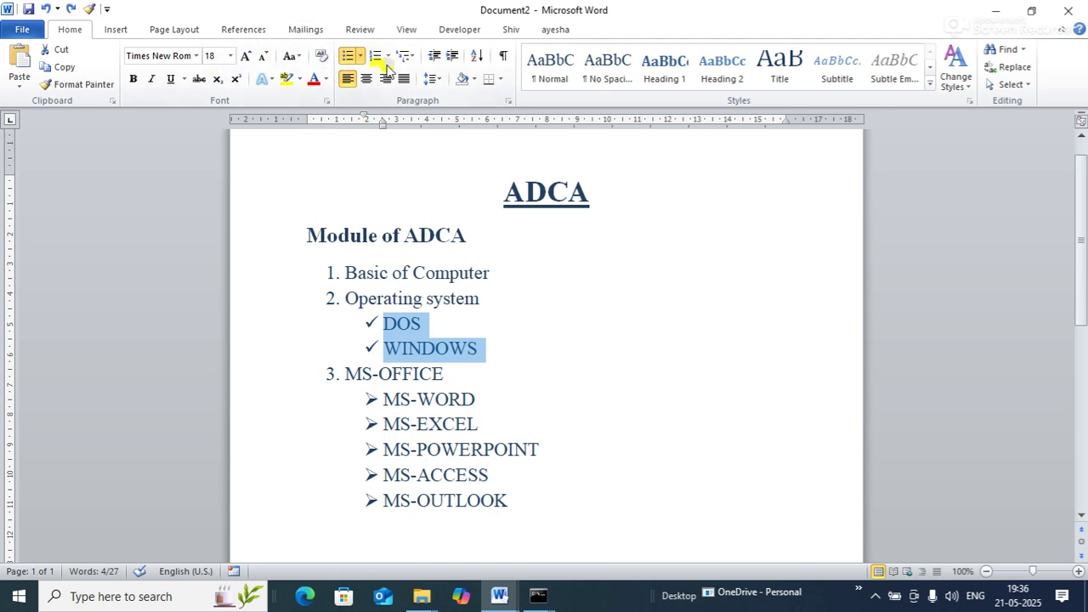
pyautogui.click(361, 56)
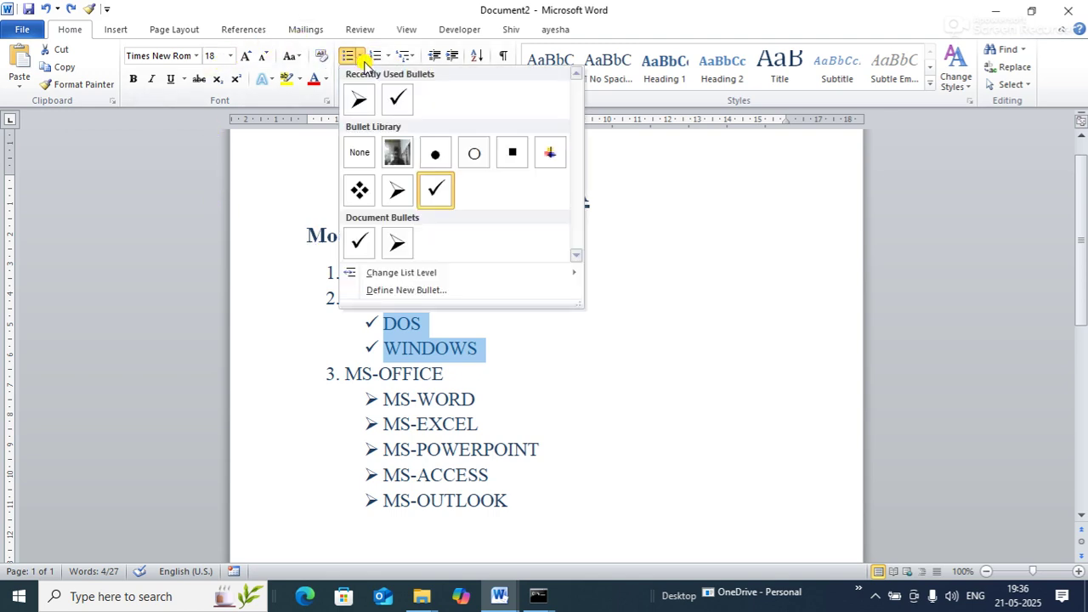
pyautogui.click(388, 56)
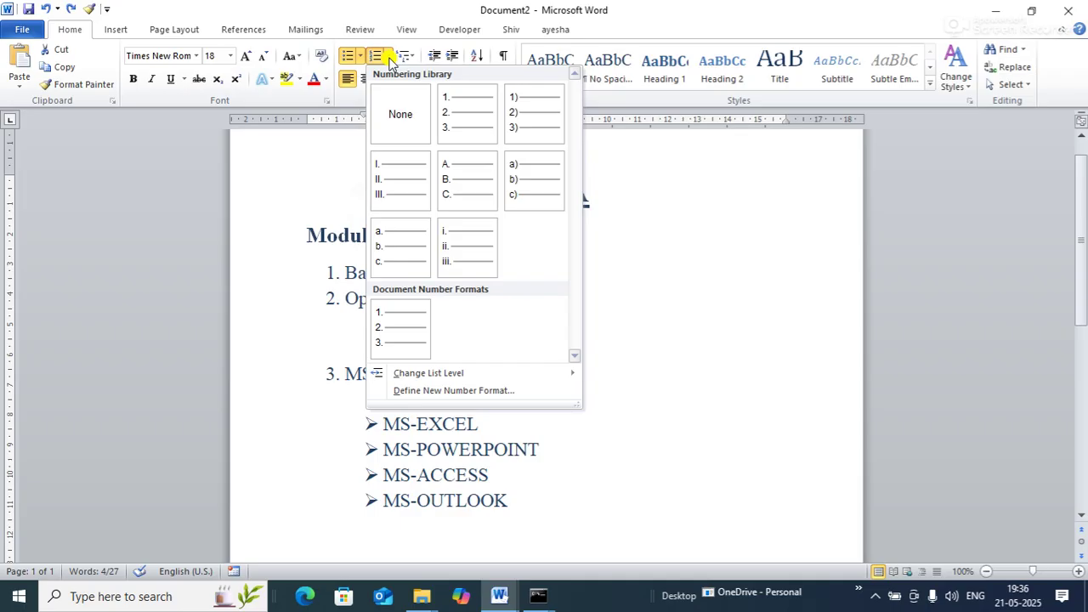
pyautogui.click(401, 326)
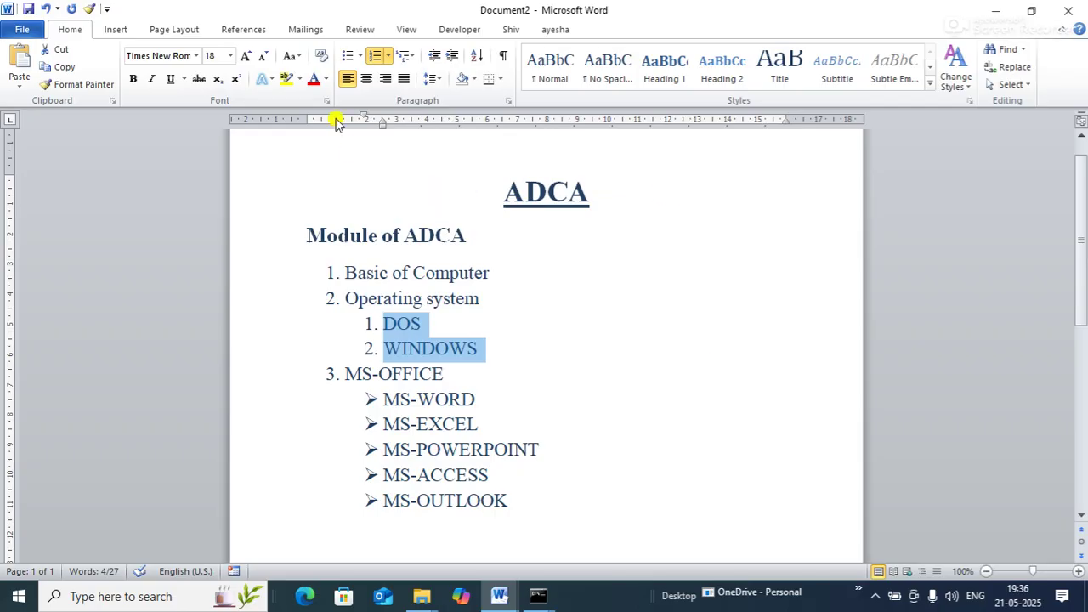
pyautogui.click(390, 58)
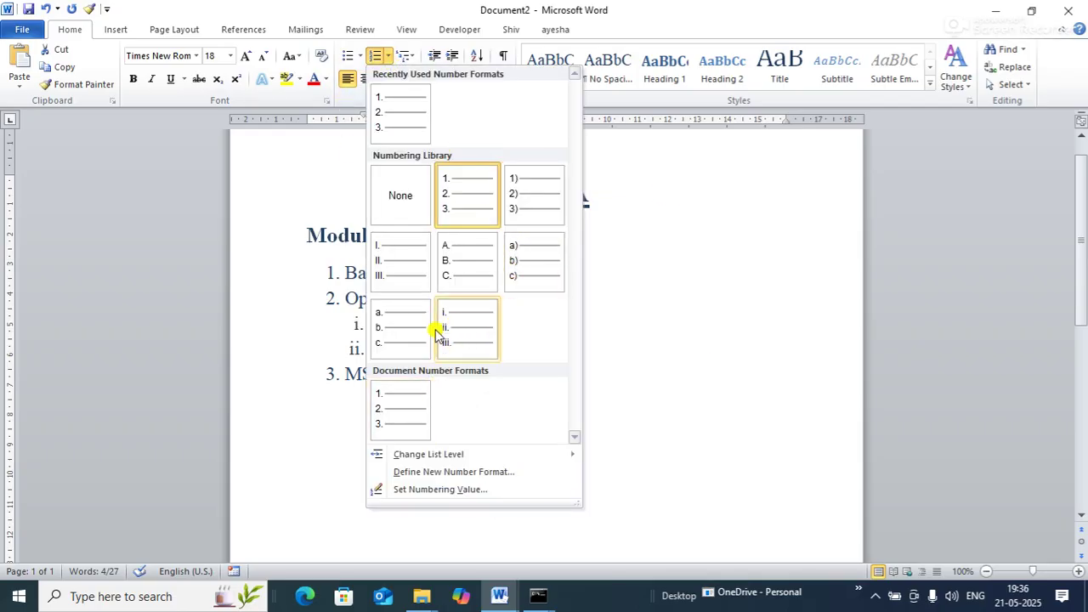
pyautogui.click(477, 334)
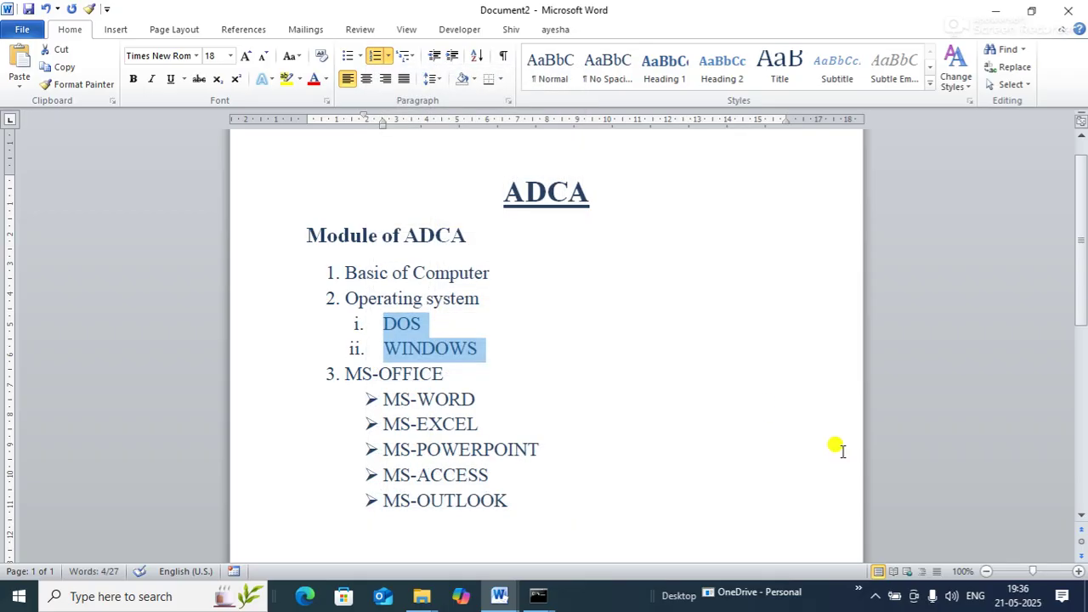
# Step: Apply the a), b), c) numbering format to the five sub-items under MS-OFFICE
pyautogui.moveTo(512, 500); pyautogui.dragTo(361, 407)
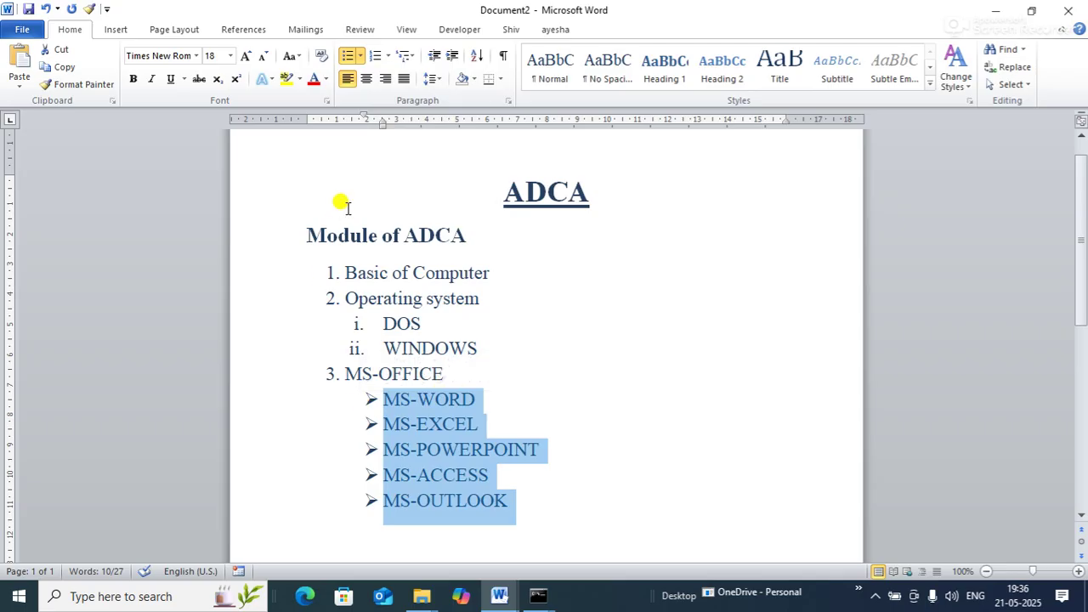
pyautogui.click(389, 56)
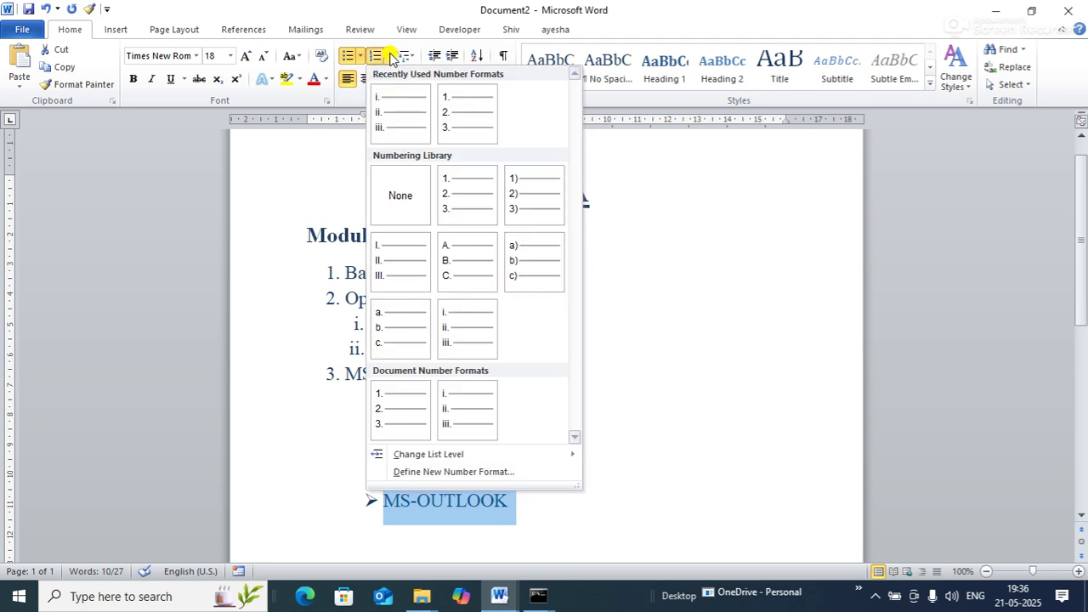
pyautogui.click(535, 261)
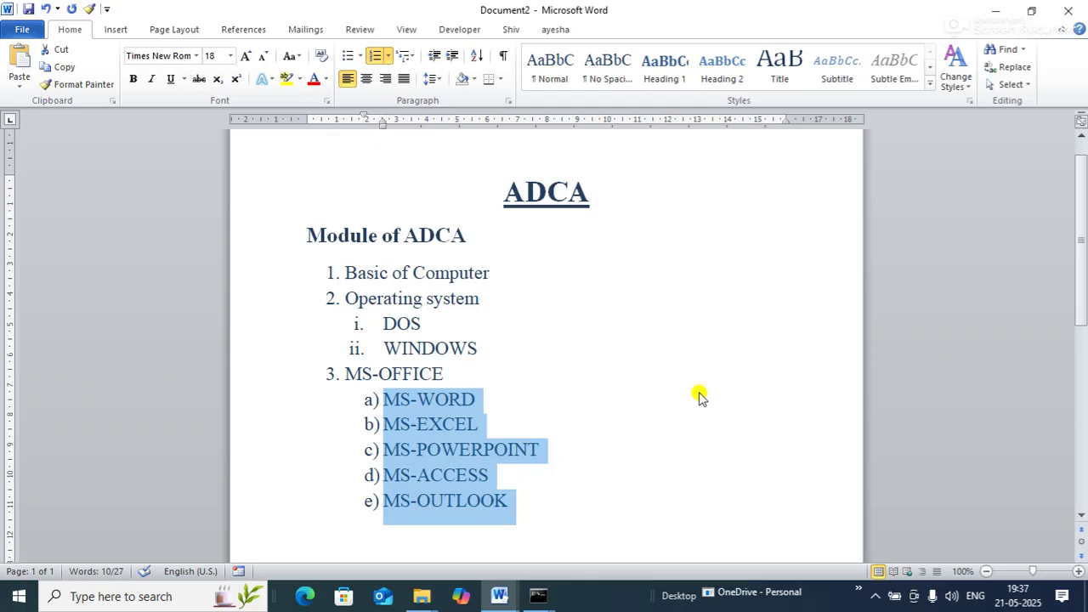
# Step: Change the markers of the five MS-OFFICE sub-items to check mark bullets
pyautogui.click(388, 58)
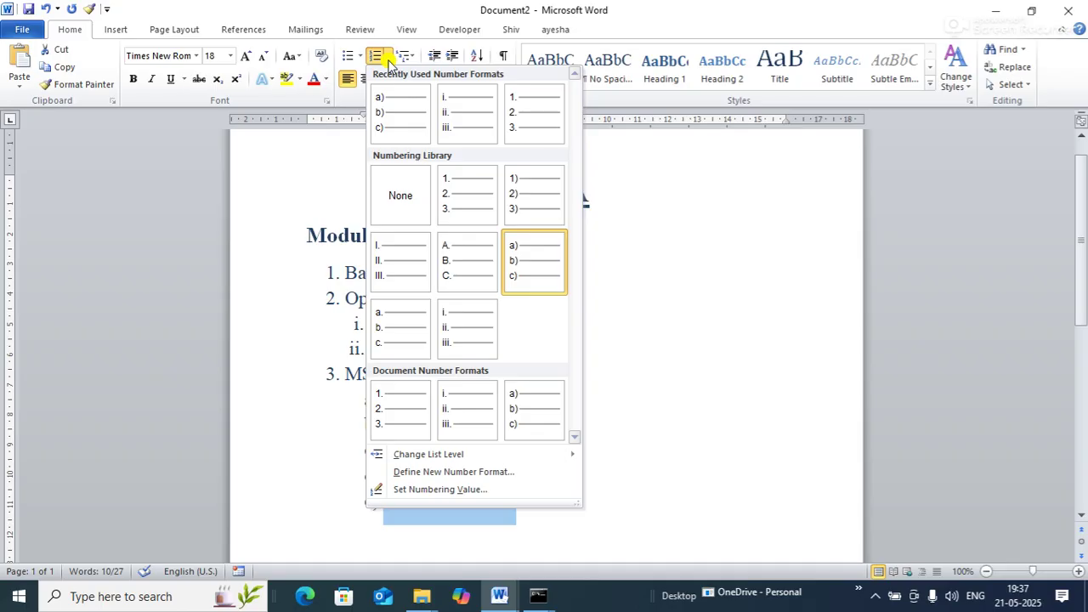
pyautogui.click(361, 56)
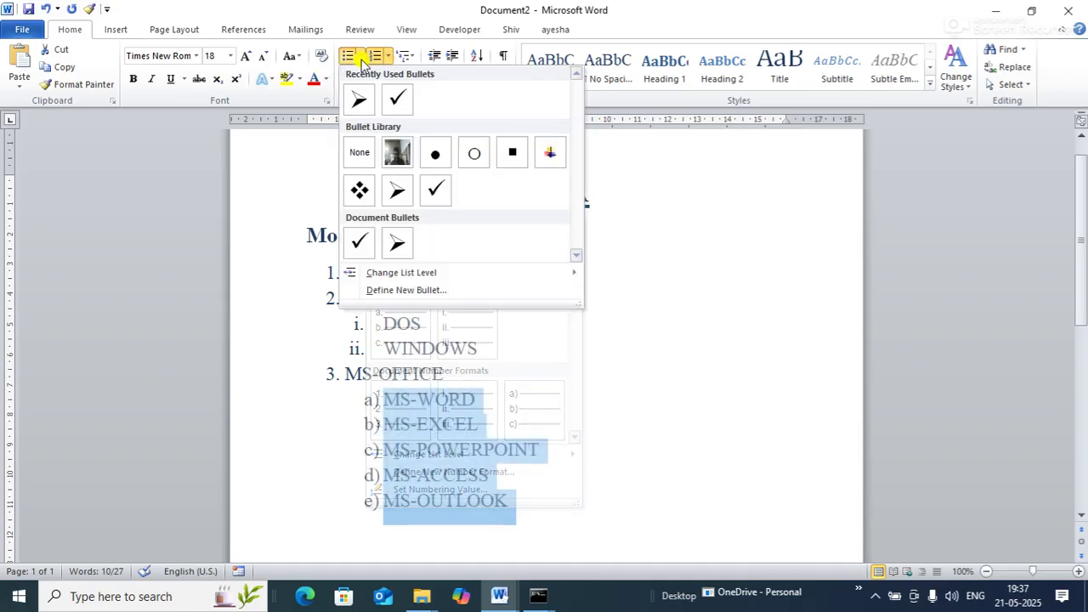
pyautogui.click(435, 191)
pyautogui.click(617, 401)
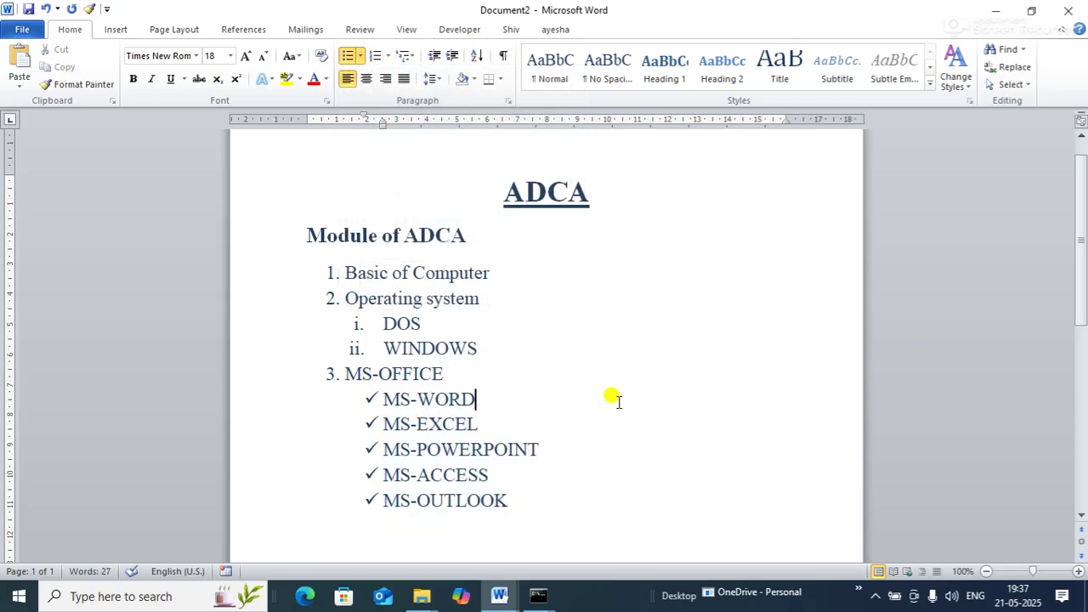
pyautogui.moveTo(482, 349); pyautogui.dragTo(355, 312)
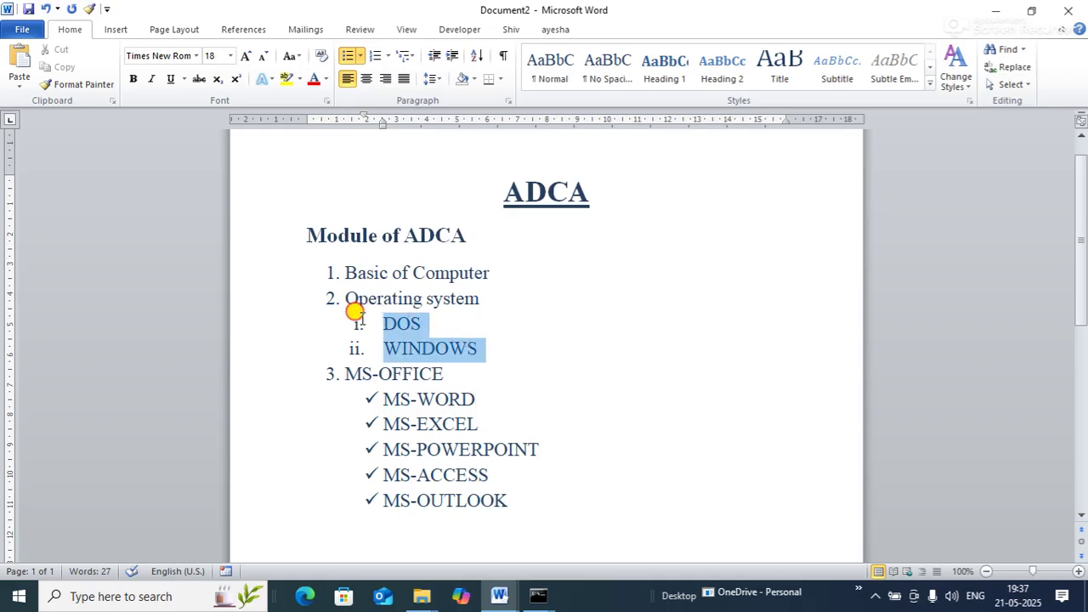
pyautogui.moveTo(510, 500); pyautogui.dragTo(371, 405)
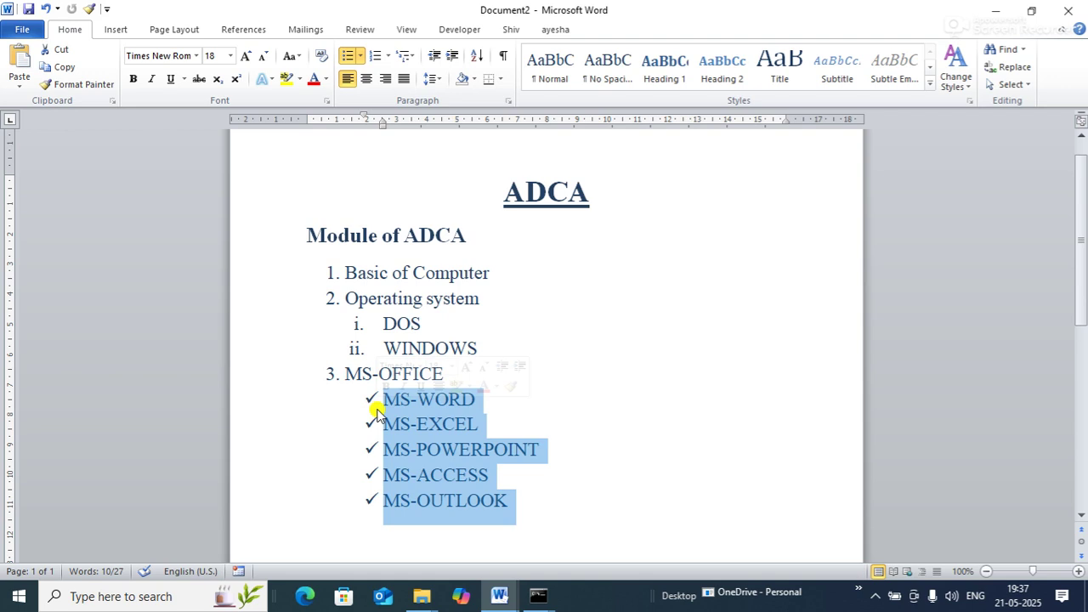
# Step: Start an empty first-level numbered item below MS-OUTLOOK
pyautogui.click(544, 510)
pyautogui.press('Return')
pyautogui.press('Return')
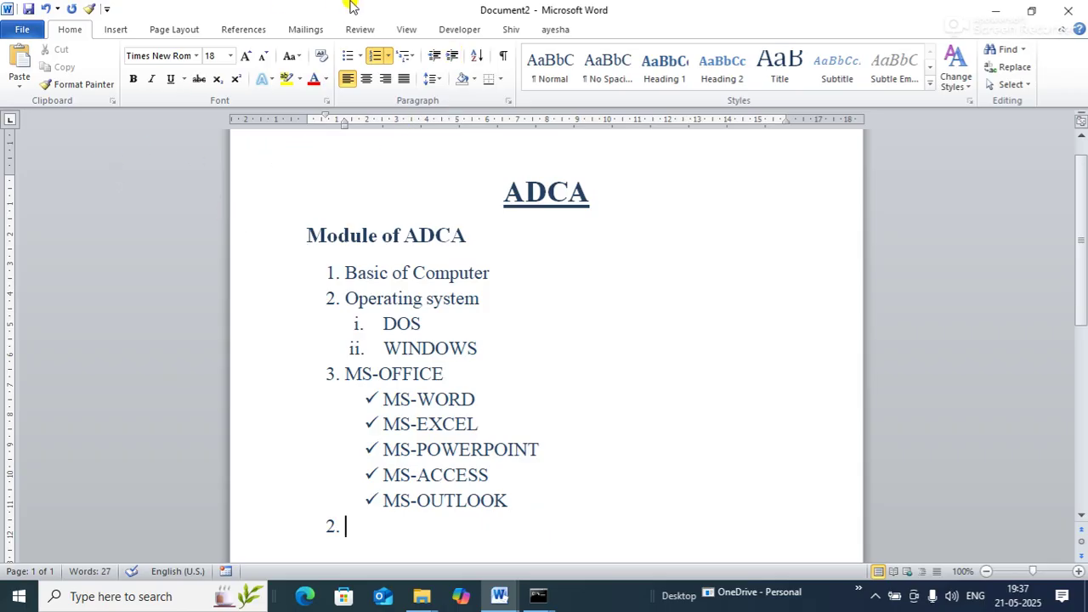
pyautogui.click(107, 33)
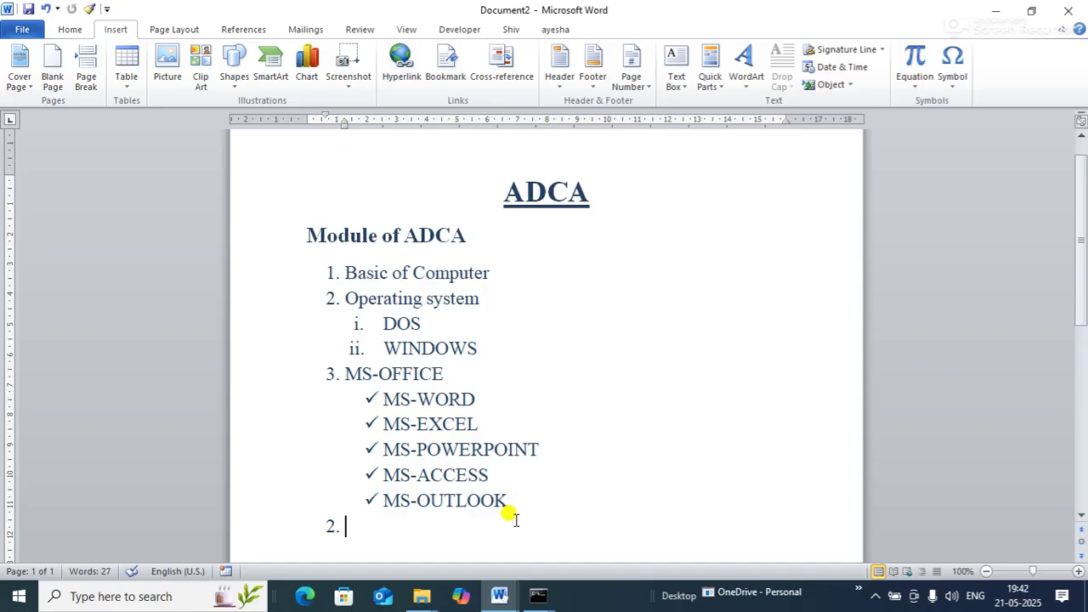
pyautogui.hotkey('ctrl', 'n')
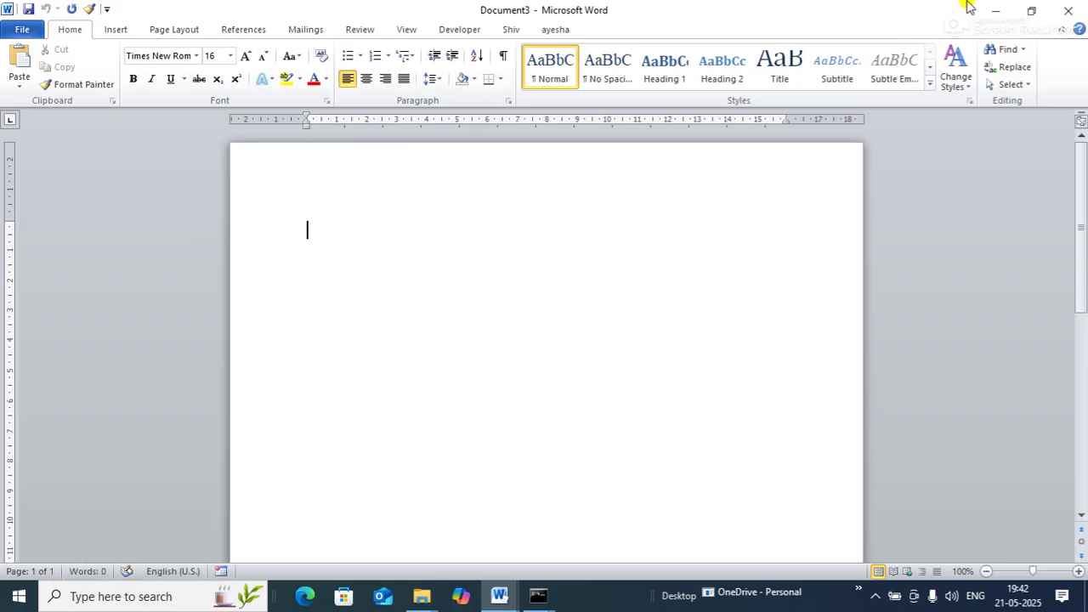
pyautogui.click(1072, 9)
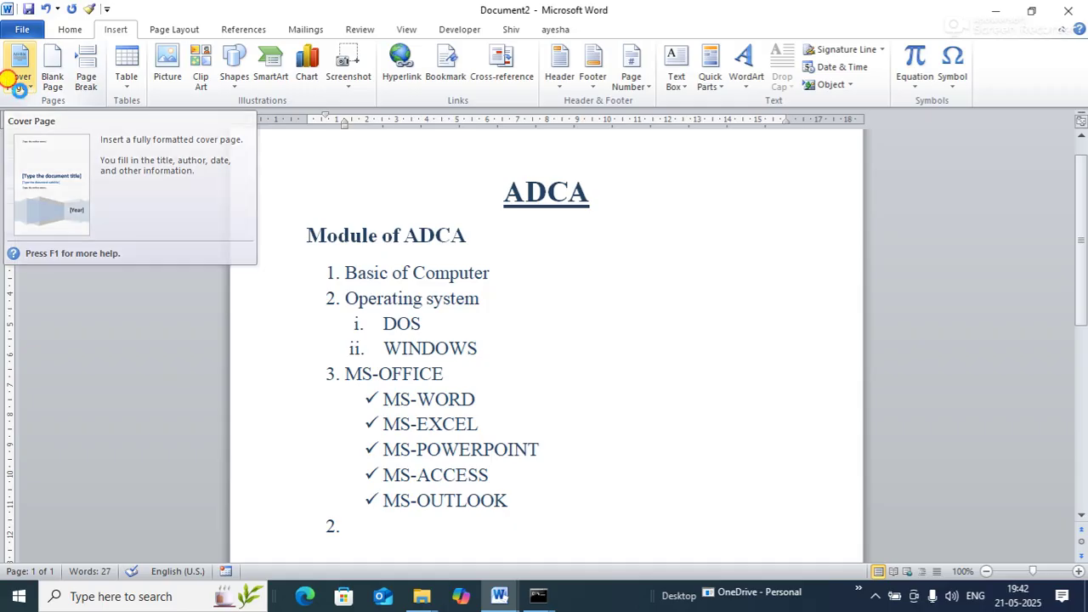
pyautogui.click(17, 85)
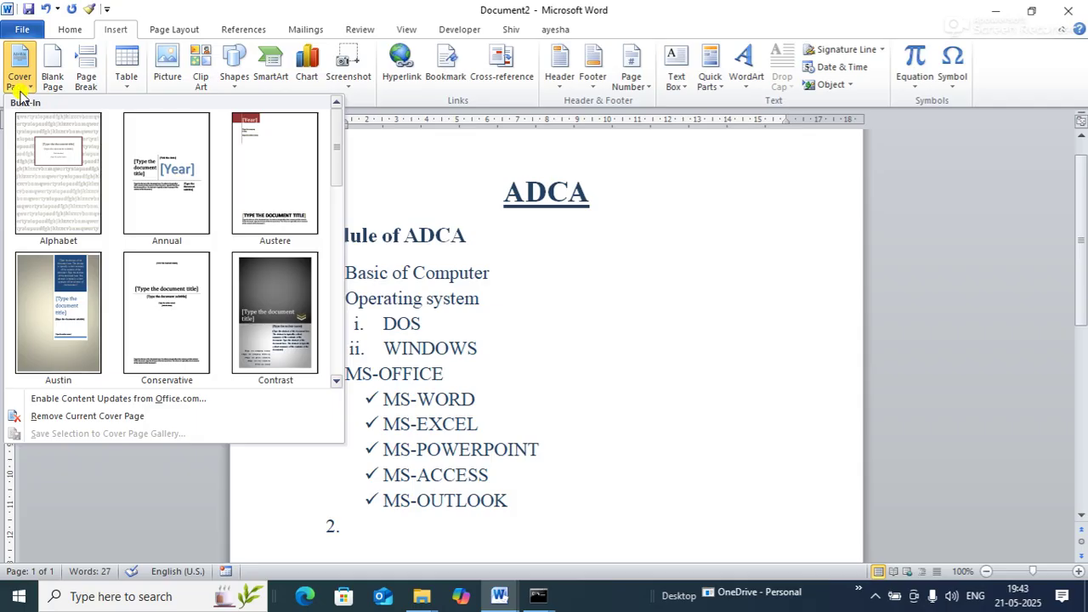
pyautogui.click(606, 213)
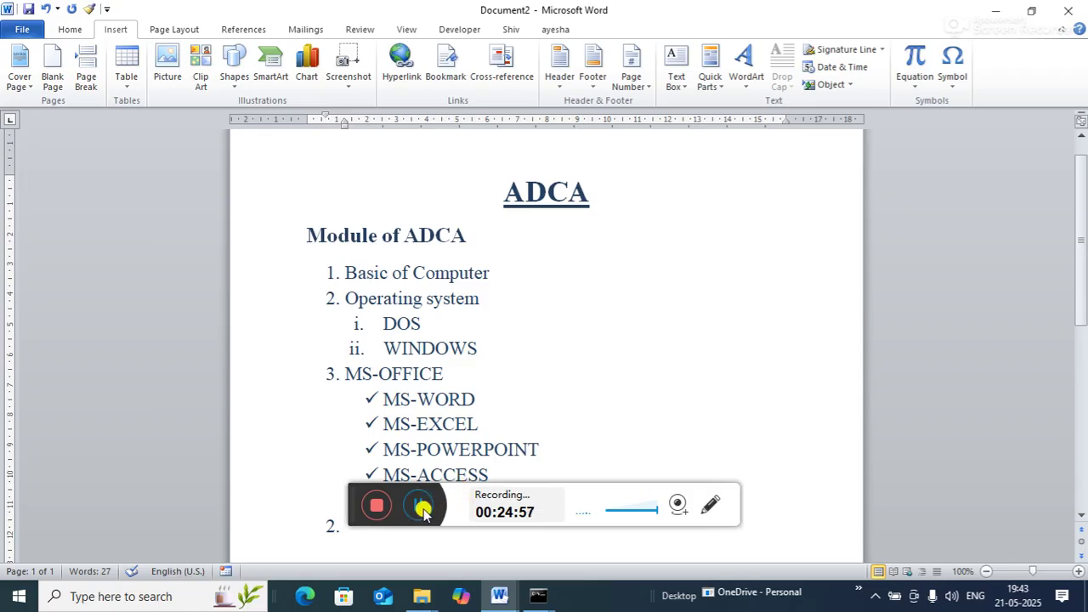
pyautogui.click(423, 509)
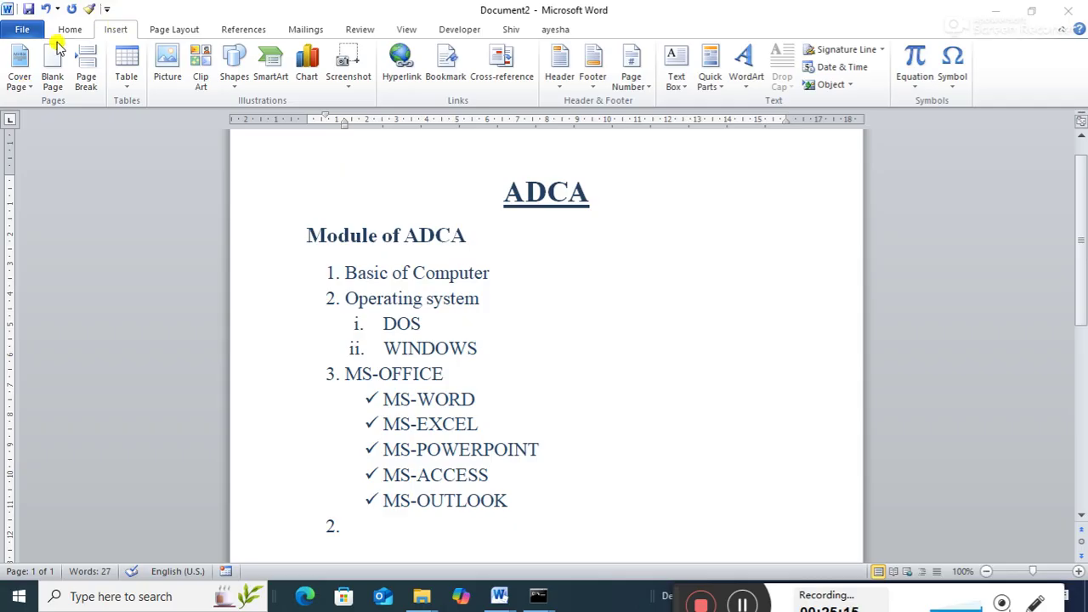
# Step: Insert the built-in Motion cover page into the ADCA document
pyautogui.click(22, 88)
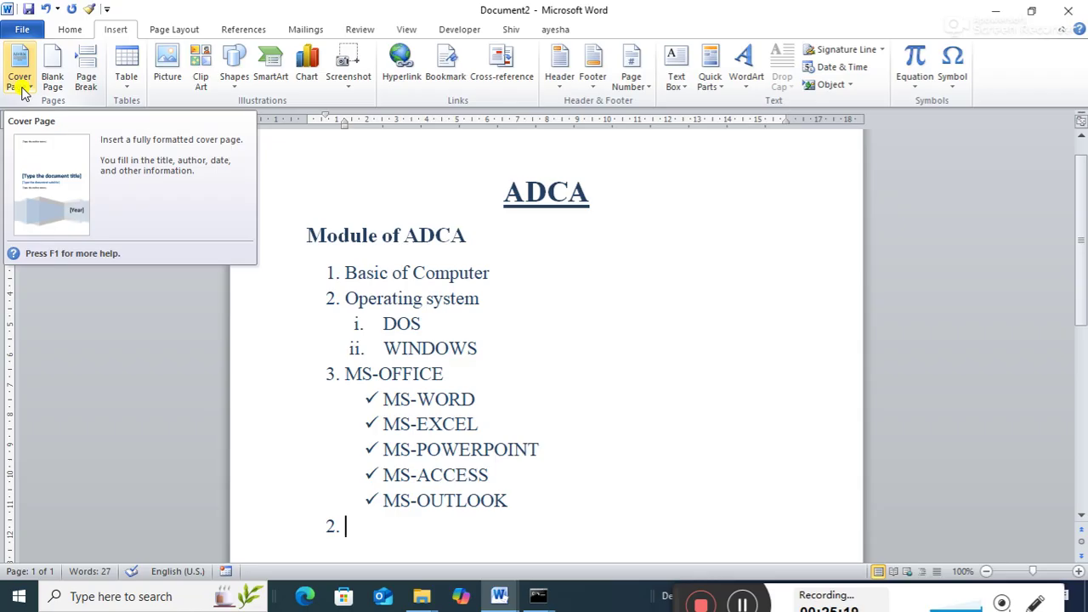
pyautogui.click(22, 89)
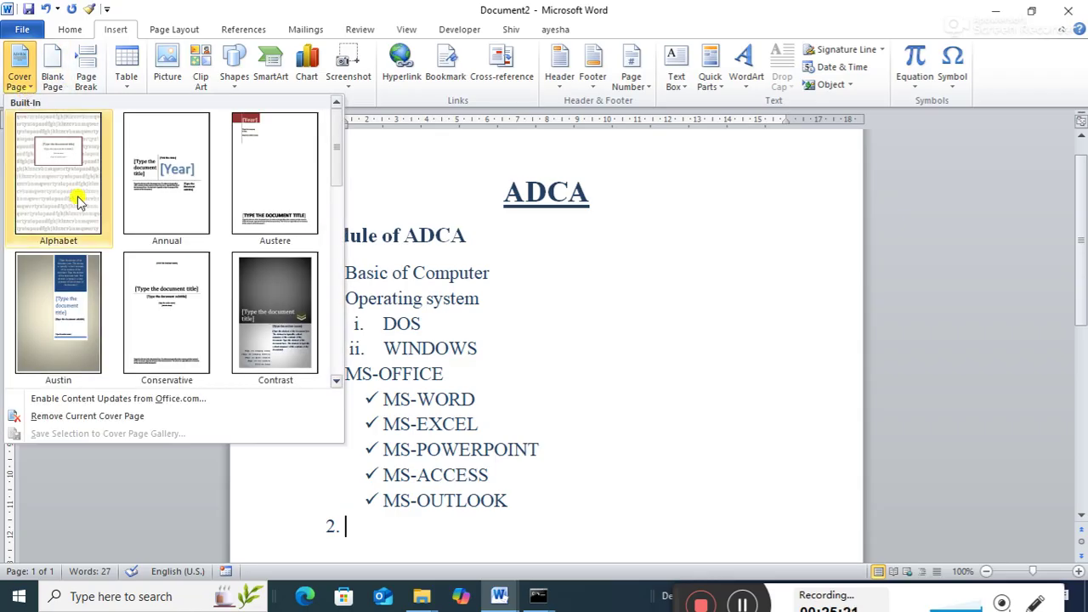
pyautogui.click(336, 194)
pyautogui.click(343, 247)
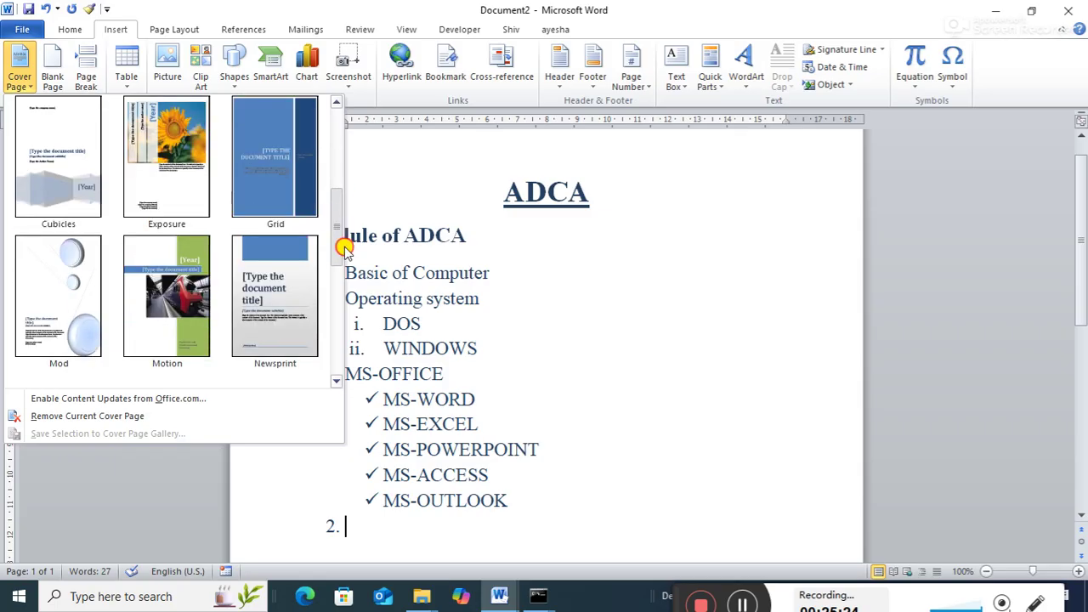
pyautogui.moveTo(344, 246); pyautogui.dragTo(343, 249)
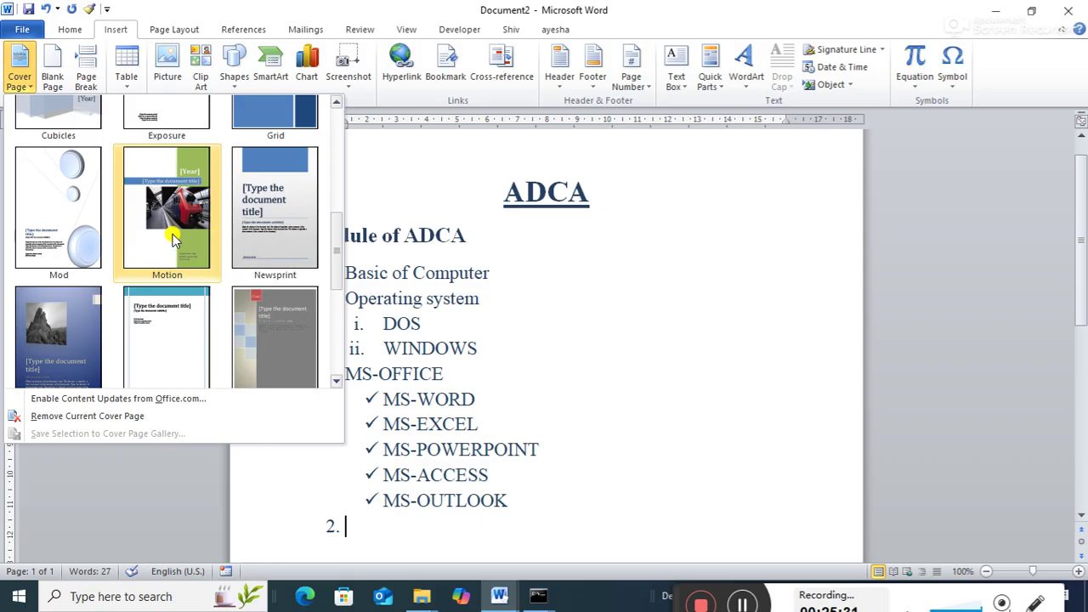
pyautogui.click(173, 237)
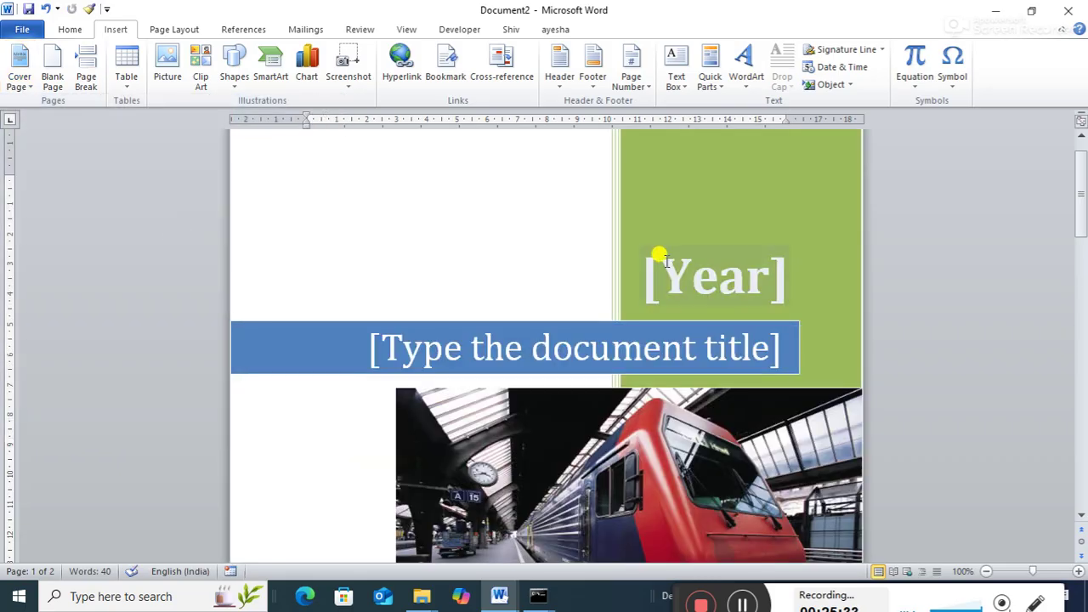
# Step: Set the cover page's Year field to 2025 by choosing the date 21 May 2025
pyautogui.moveTo(1080, 170)
pyautogui.mouseDown()
pyautogui.moveTo(1083, 377)
pyautogui.moveTo(1008, 165)
pyautogui.mouseUp()
pyautogui.click(735, 334)
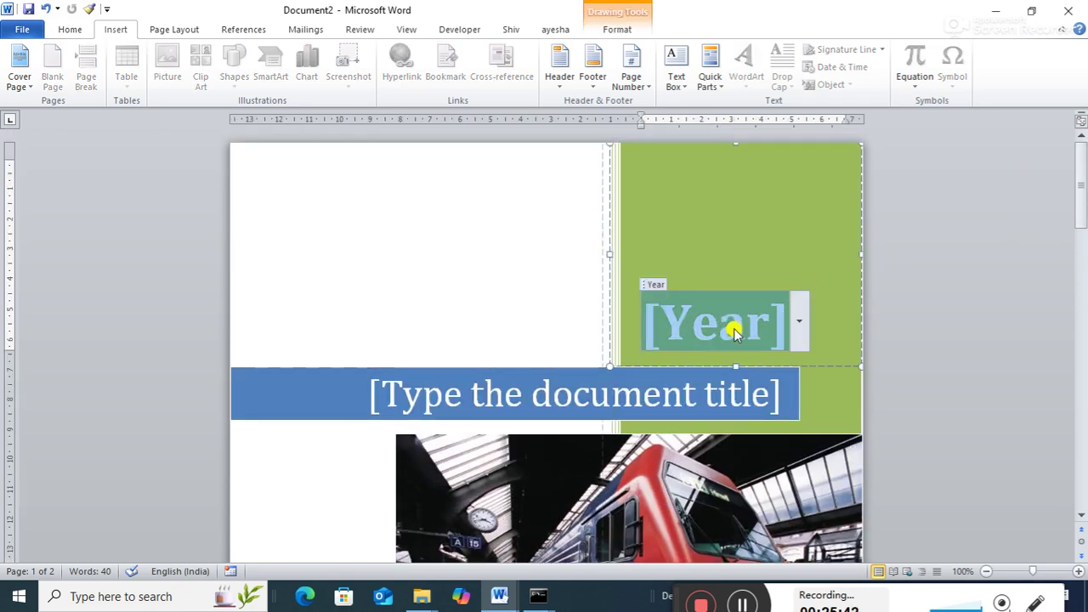
pyautogui.click(798, 322)
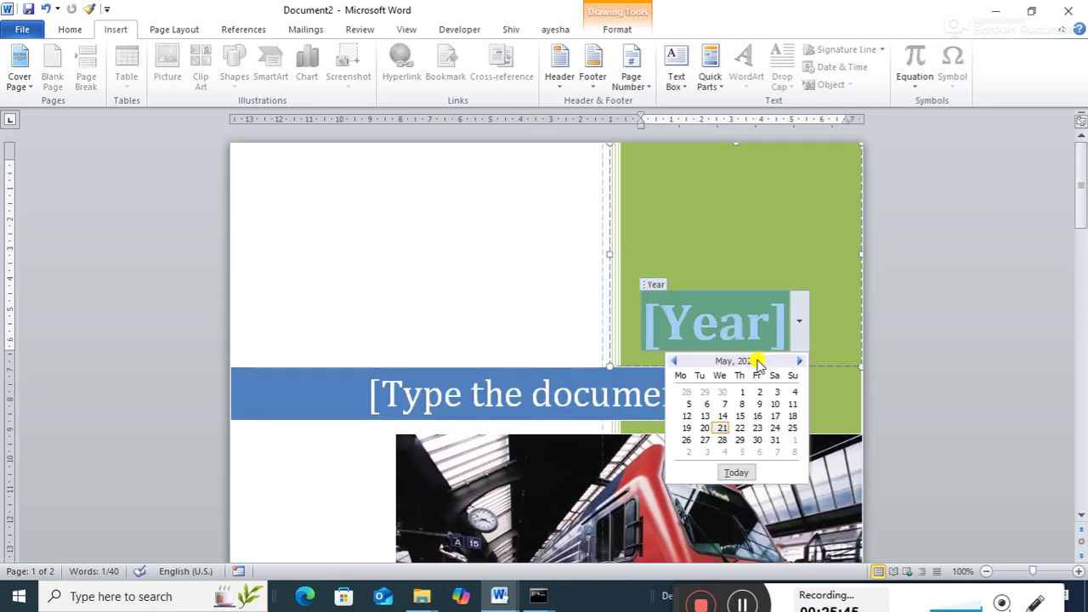
pyautogui.click(722, 428)
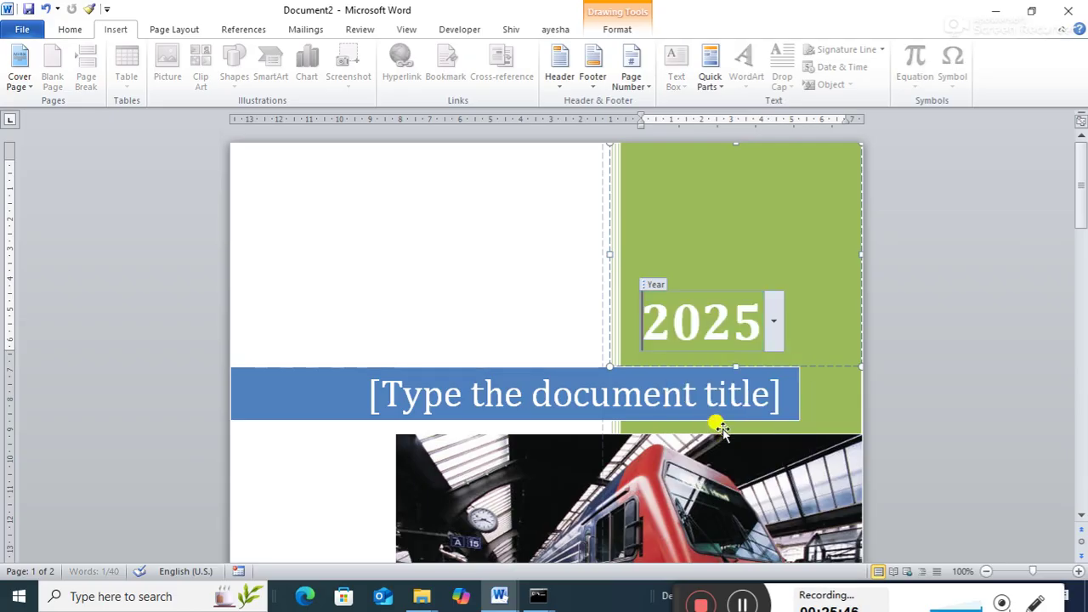
# Step: Fill in the cover page's Title field with MASTERING IN MS-OFFICE
pyautogui.moveTo(1080, 183); pyautogui.dragTo(1081, 204)
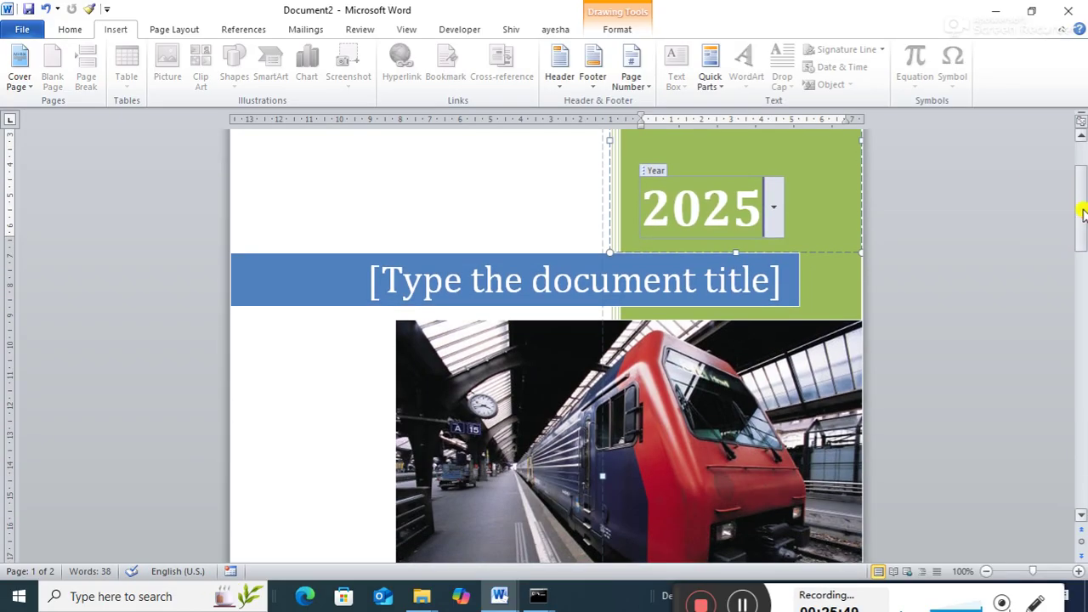
pyautogui.click(557, 284)
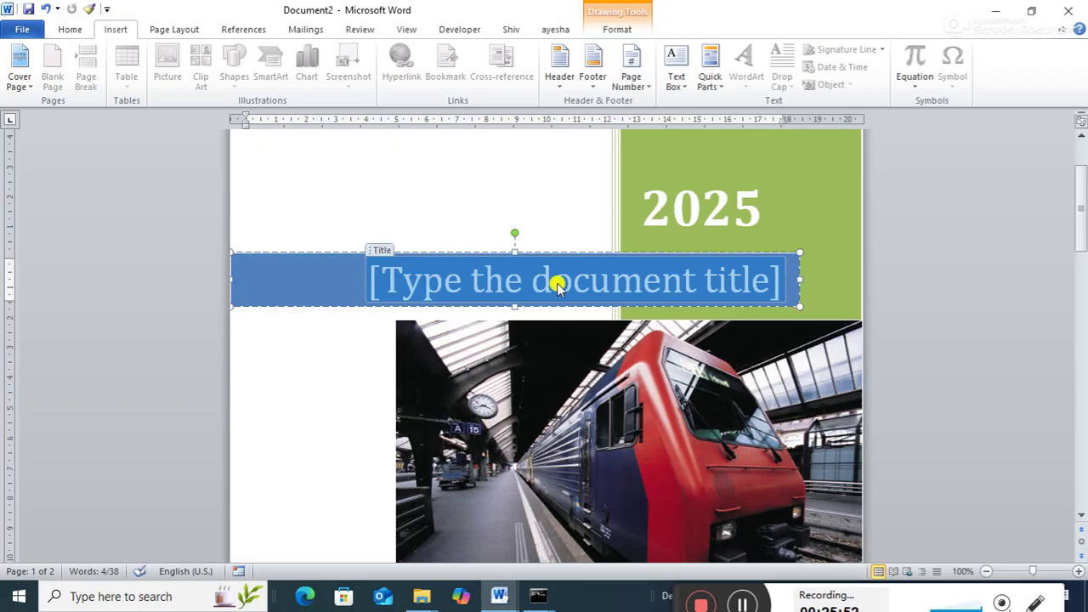
pyautogui.write('MASTERING')
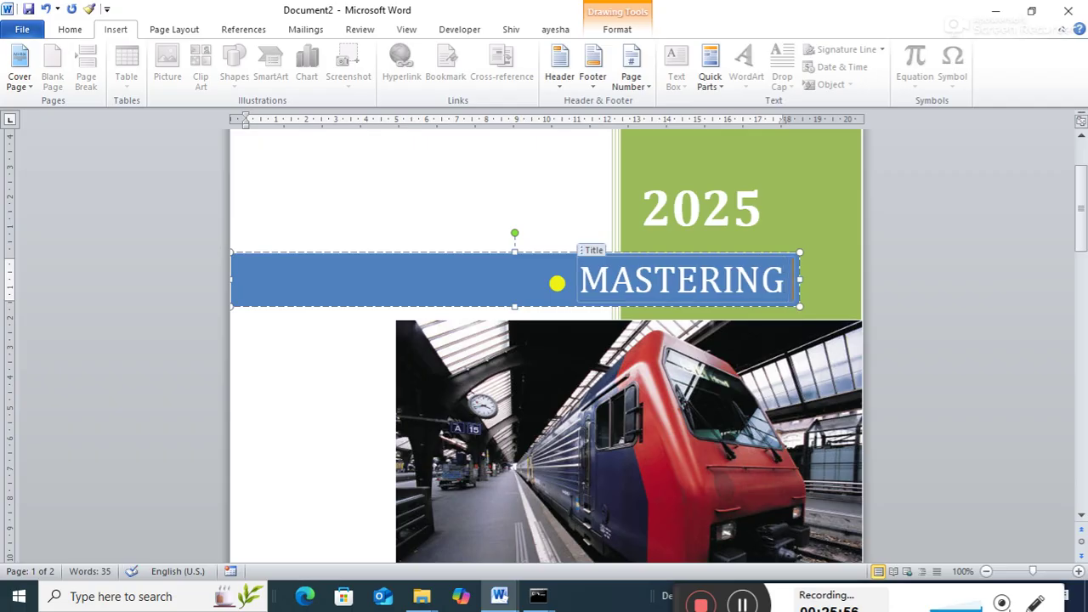
pyautogui.write(' IN')
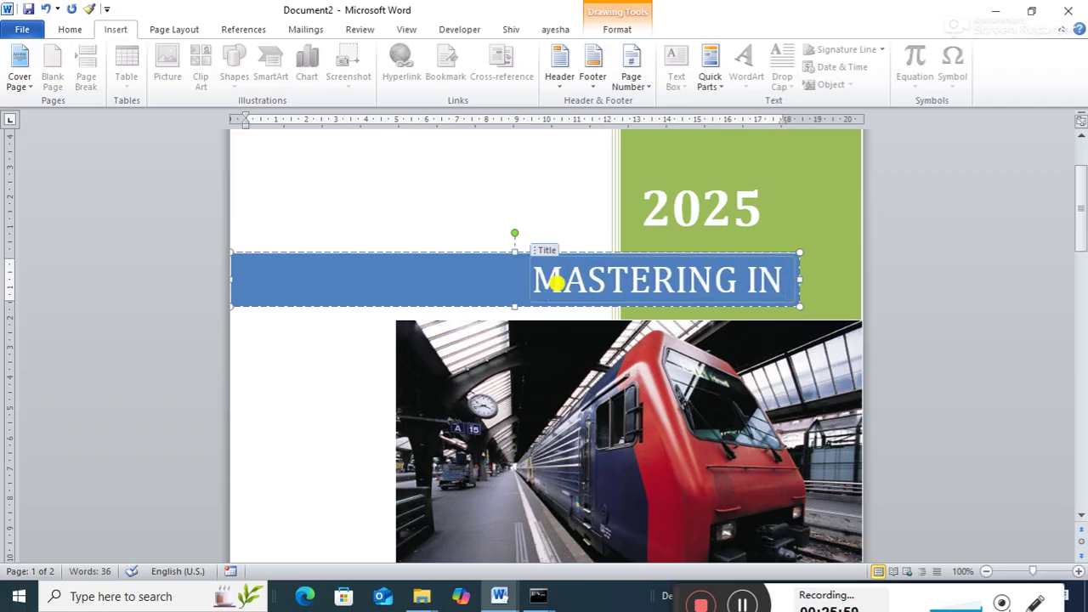
pyautogui.write(' MS-OFFIC')
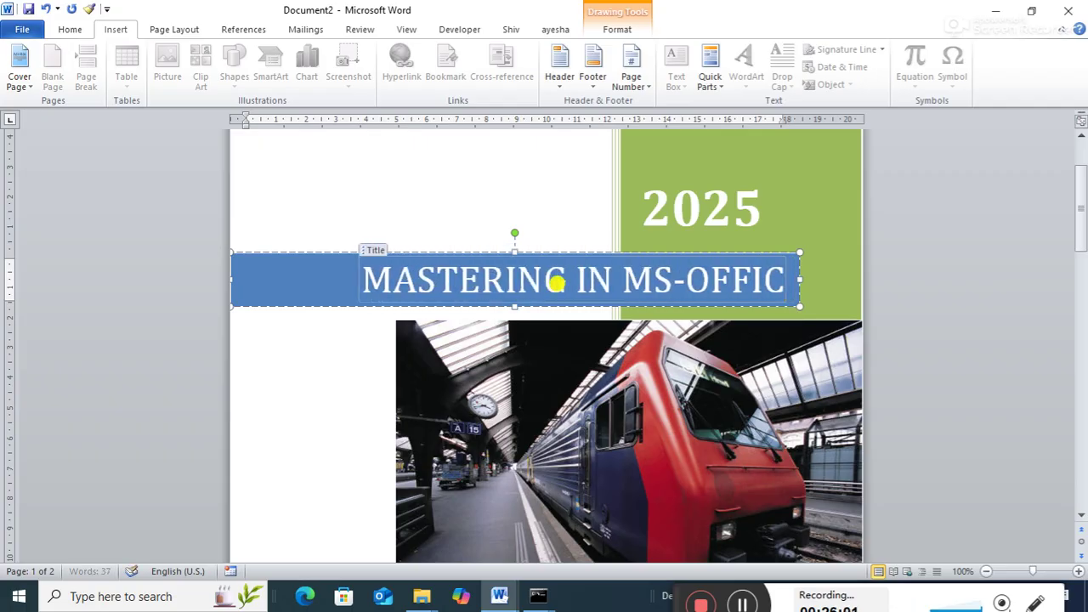
pyautogui.write('E')
# Step: Replace the cover page's train photo with the "logo" PNG image from Downloads and stretch the logo wider and taller
pyautogui.click(1079, 272)
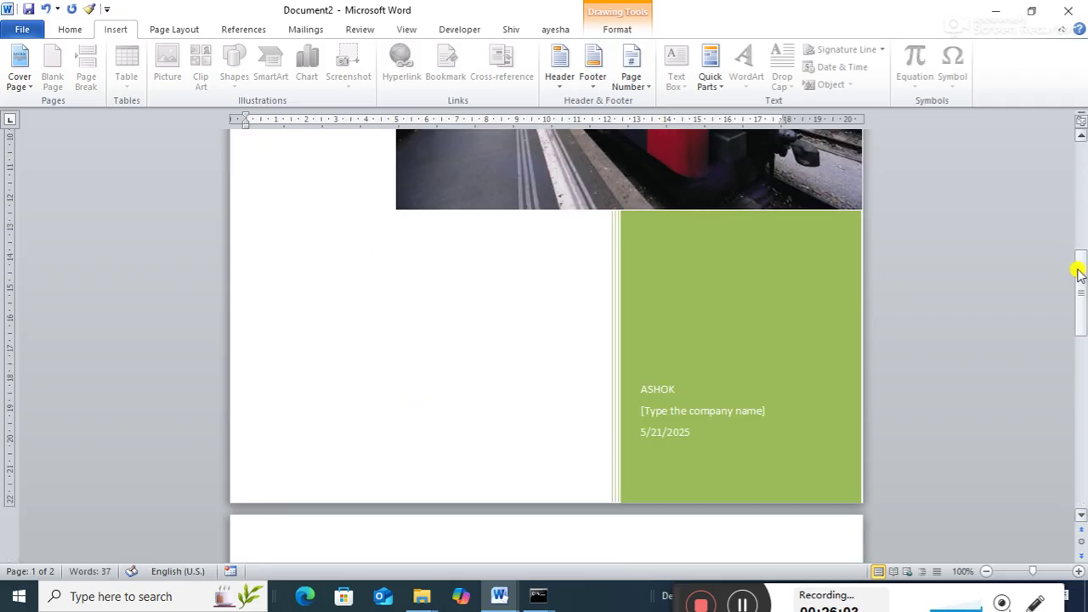
pyautogui.moveTo(1078, 272); pyautogui.dragTo(1076, 220)
pyautogui.click(729, 225)
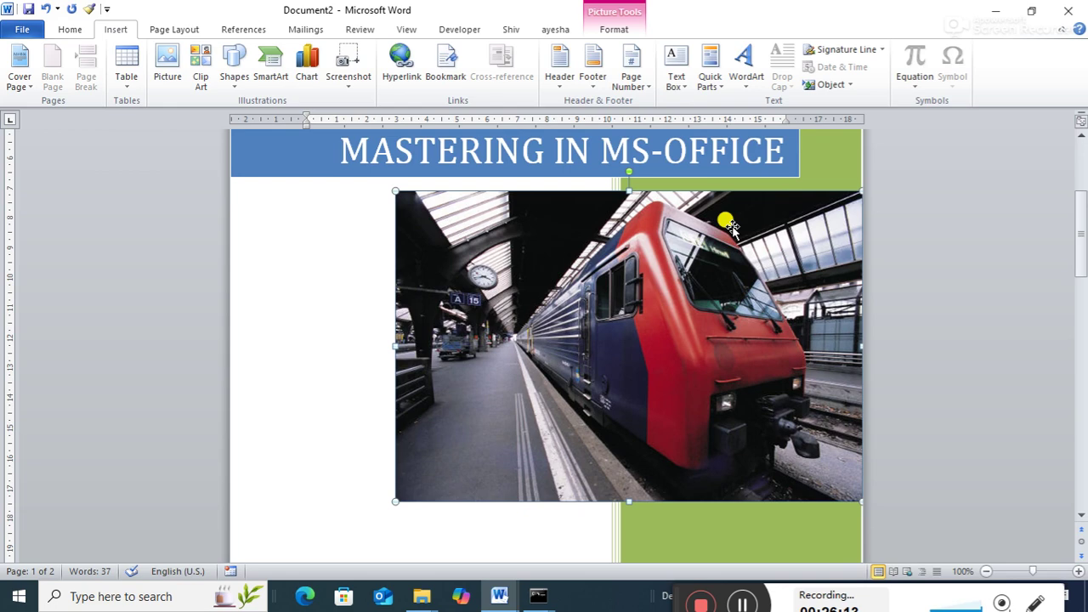
pyautogui.rightClick(732, 227)
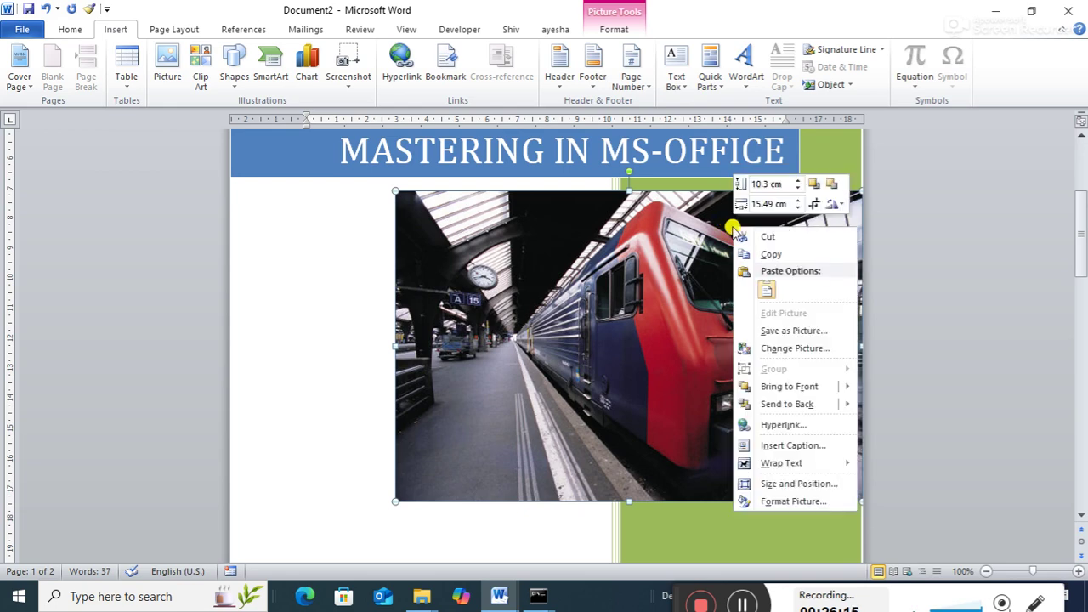
pyautogui.click(776, 350)
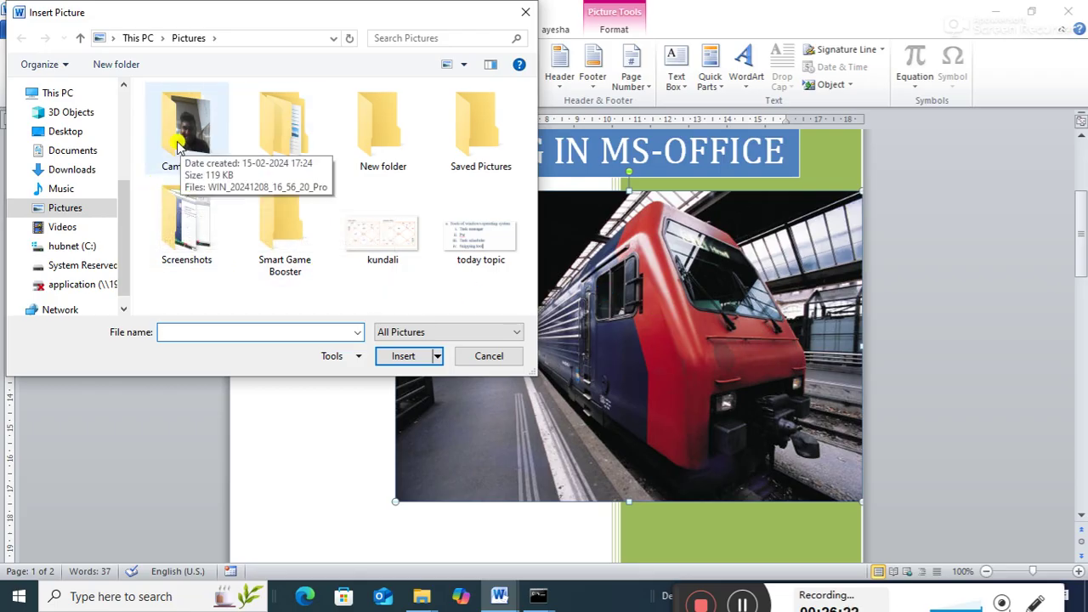
pyautogui.click(66, 168)
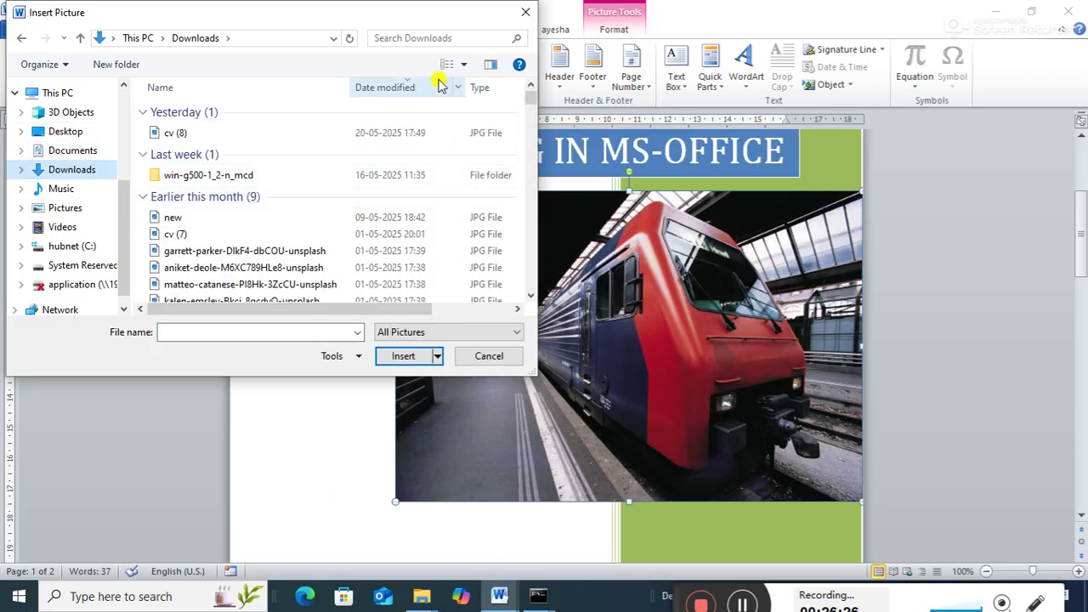
pyautogui.click(439, 37)
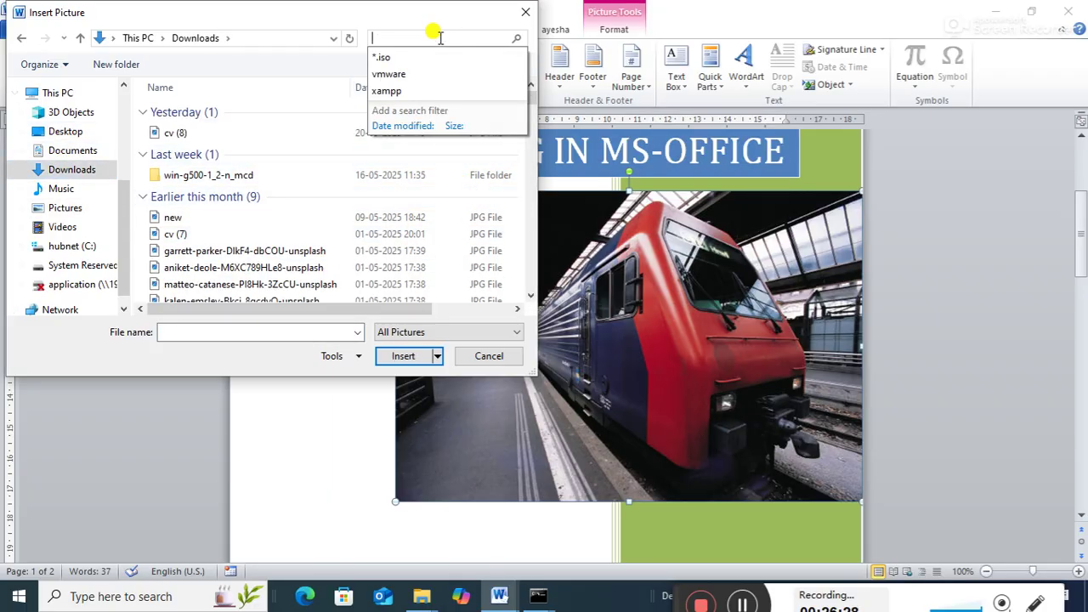
pyautogui.write('LOGO')
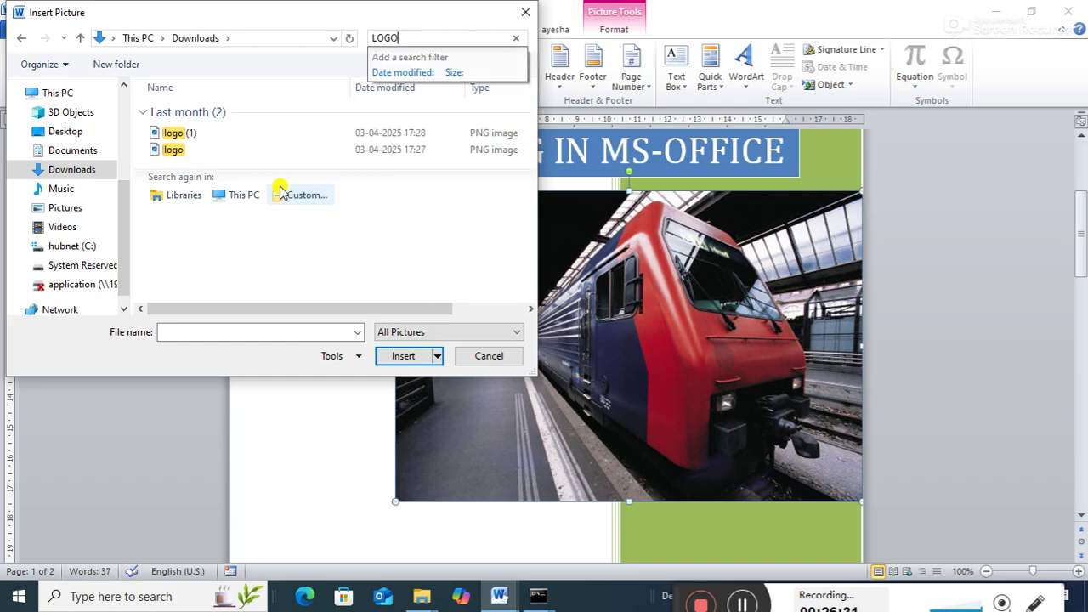
pyautogui.doubleClick(172, 150)
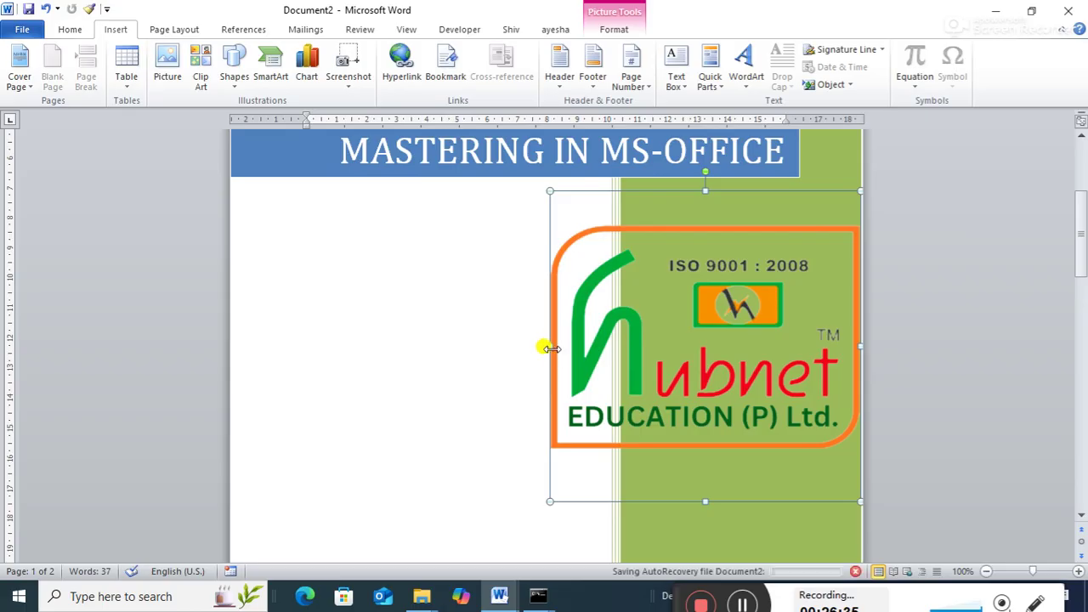
pyautogui.moveTo(553, 355); pyautogui.dragTo(401, 361)
pyautogui.moveTo(632, 501); pyautogui.dragTo(628, 557)
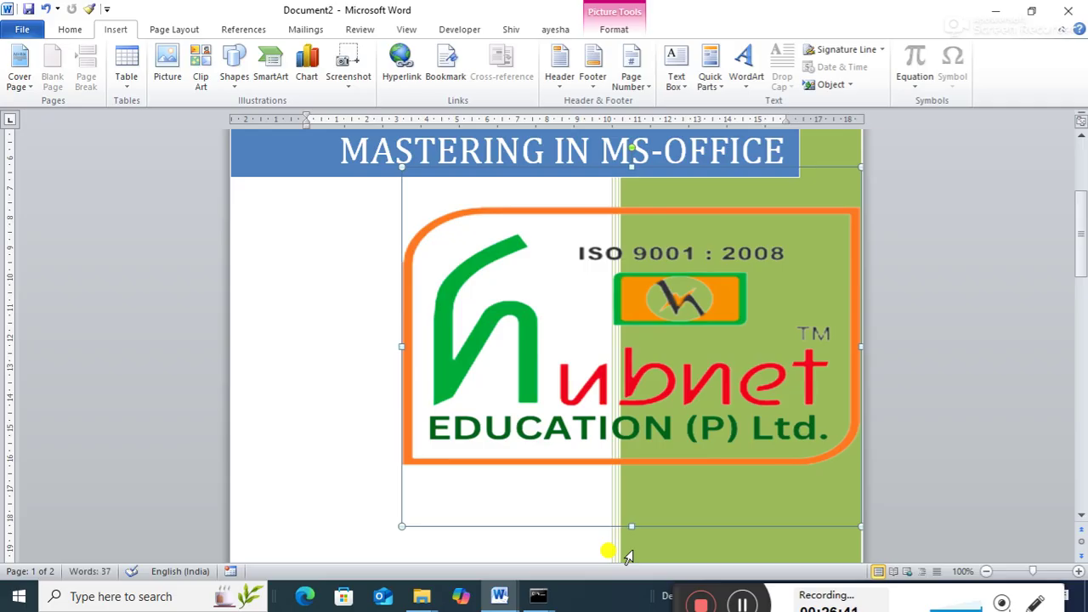
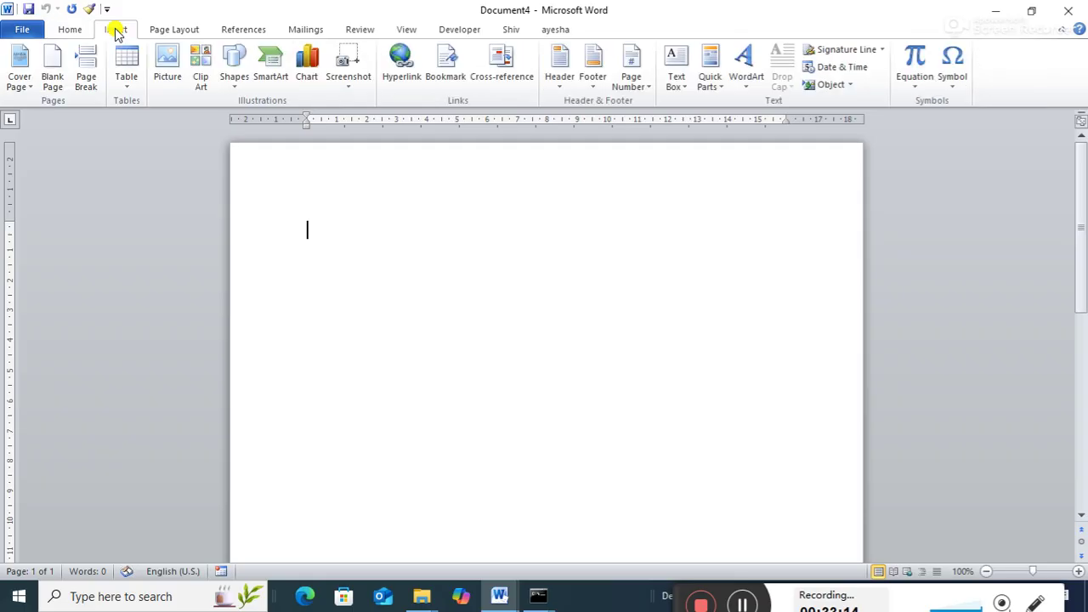
# Step: Draw a Flowchart: Document shape about 5.3 cm high and 20.7 cm wide across the upper part of the blank page in Document4
pyautogui.click(234, 73)
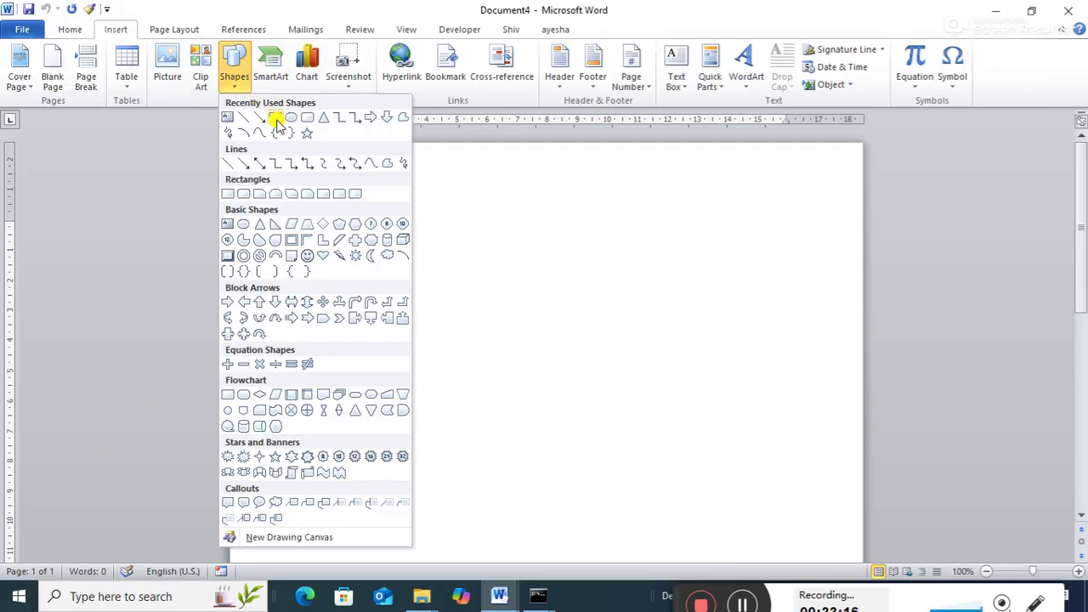
pyautogui.click(276, 116)
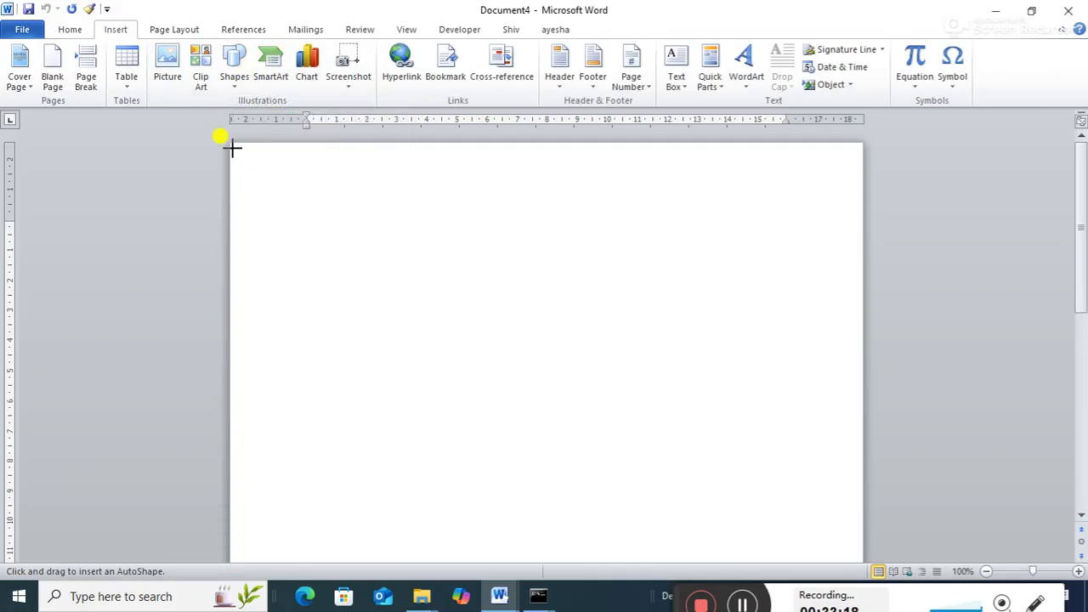
pyautogui.click(236, 80)
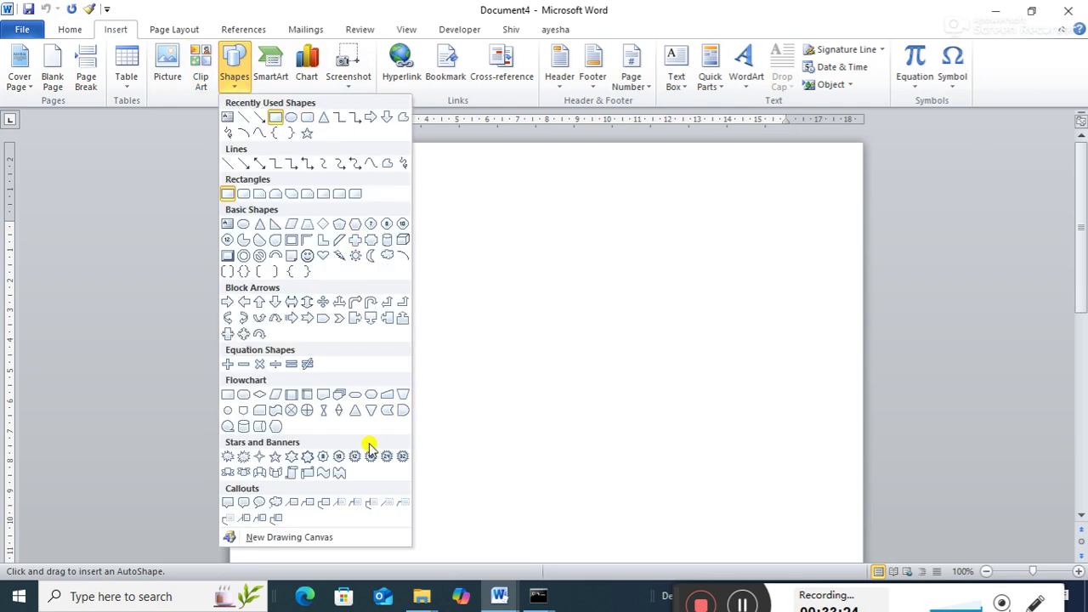
pyautogui.click(327, 397)
pyautogui.moveTo(247, 152)
pyautogui.mouseDown()
pyautogui.moveTo(534, 318)
pyautogui.moveTo(839, 321)
pyautogui.moveTo(869, 311)
pyautogui.mouseUp()
# Step: Move the document shape flush with the page's top and left edges and widen it to 21.11 cm, reaching the right edge
pyautogui.press('Left')
pyautogui.press('Left')
pyautogui.press('Left')
pyautogui.press('Left')
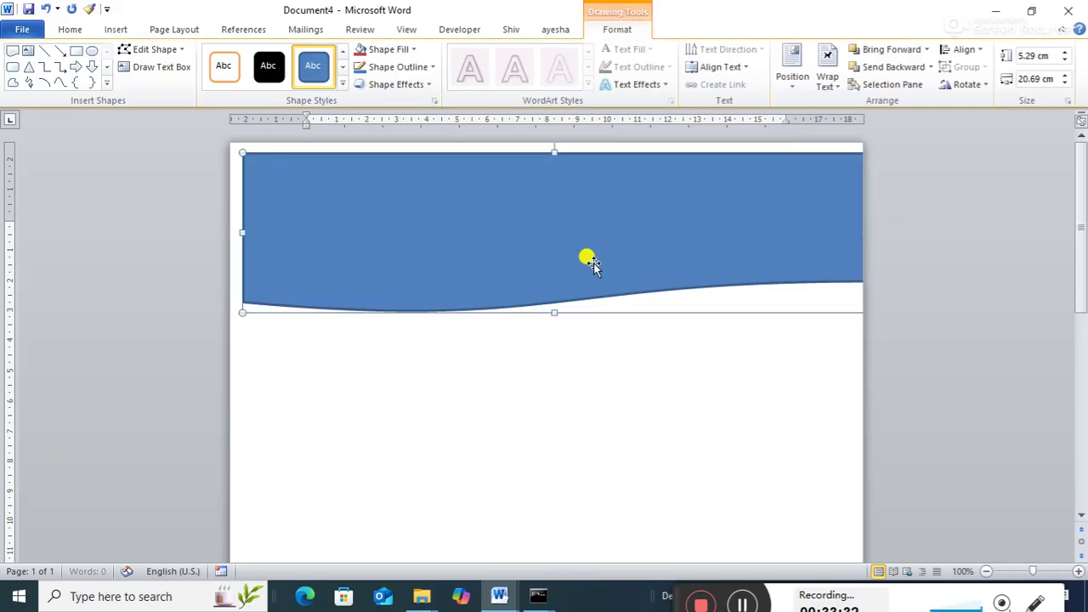
pyautogui.press('Left')
pyautogui.press('Left')
pyautogui.press('Left')
pyautogui.press('Left')
pyautogui.press('Up')
pyautogui.press('Up')
pyautogui.press('Up')
pyautogui.press('Up')
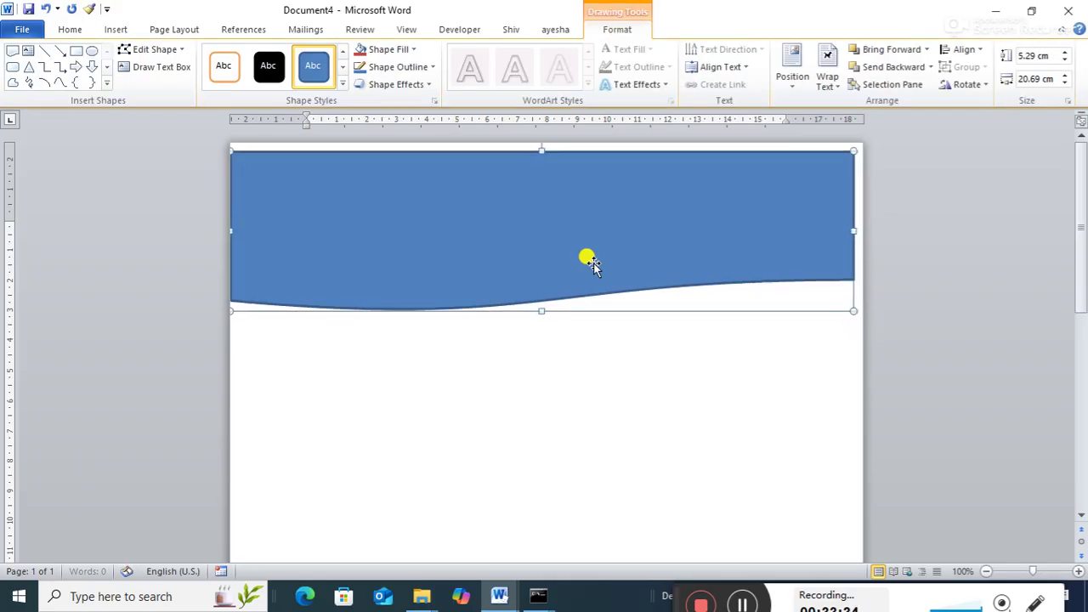
pyautogui.press('Up')
pyautogui.press('Up')
pyautogui.press('Up')
pyautogui.press('Up')
pyautogui.press('Up')
pyautogui.press('Up')
pyautogui.press('Up')
pyautogui.press('Up')
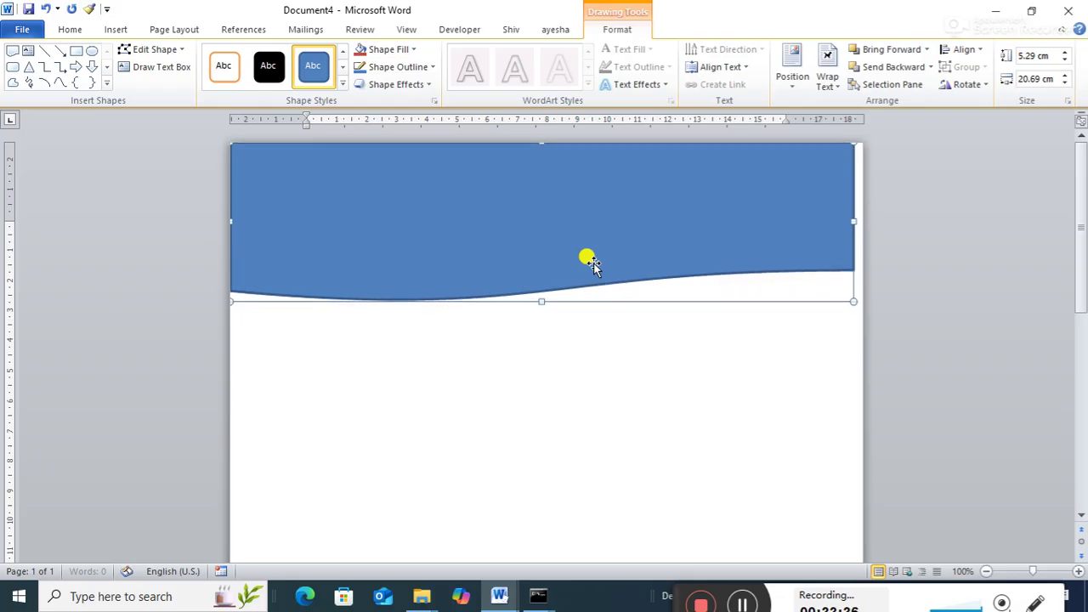
pyautogui.press('Up')
pyautogui.press('Left')
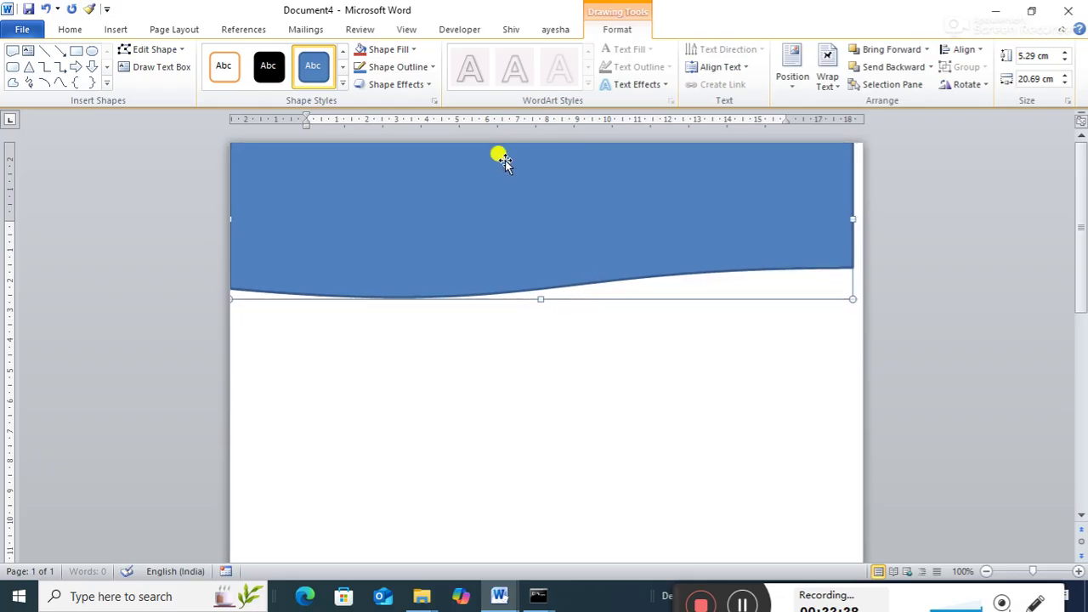
pyautogui.moveTo(853, 219); pyautogui.dragTo(862, 221)
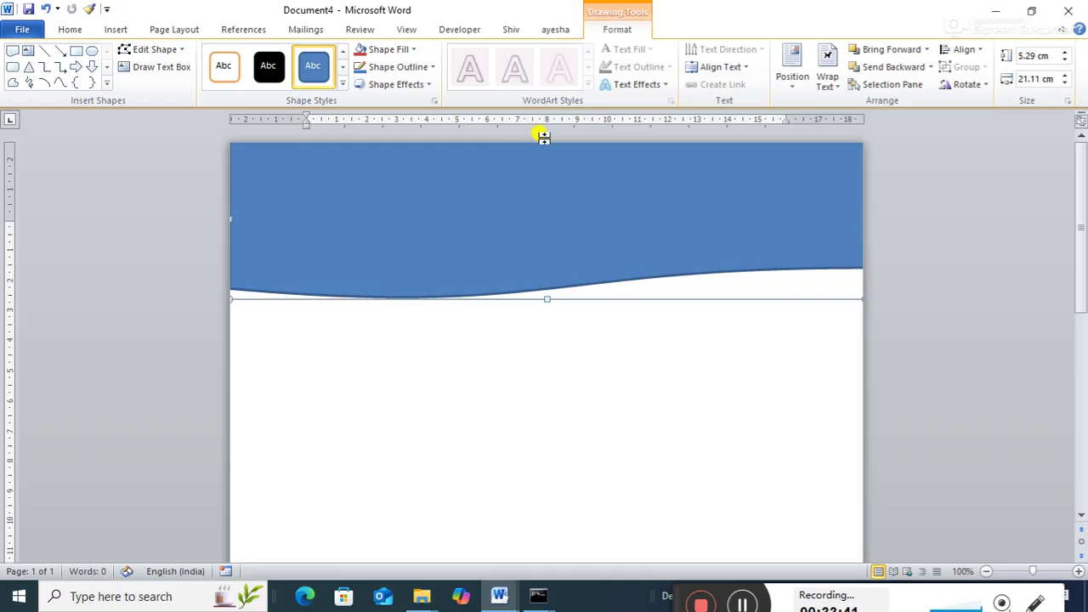
# Step: Remove the outline from the blue document shape
pyautogui.click(434, 72)
pyautogui.moveTo(405, 236)
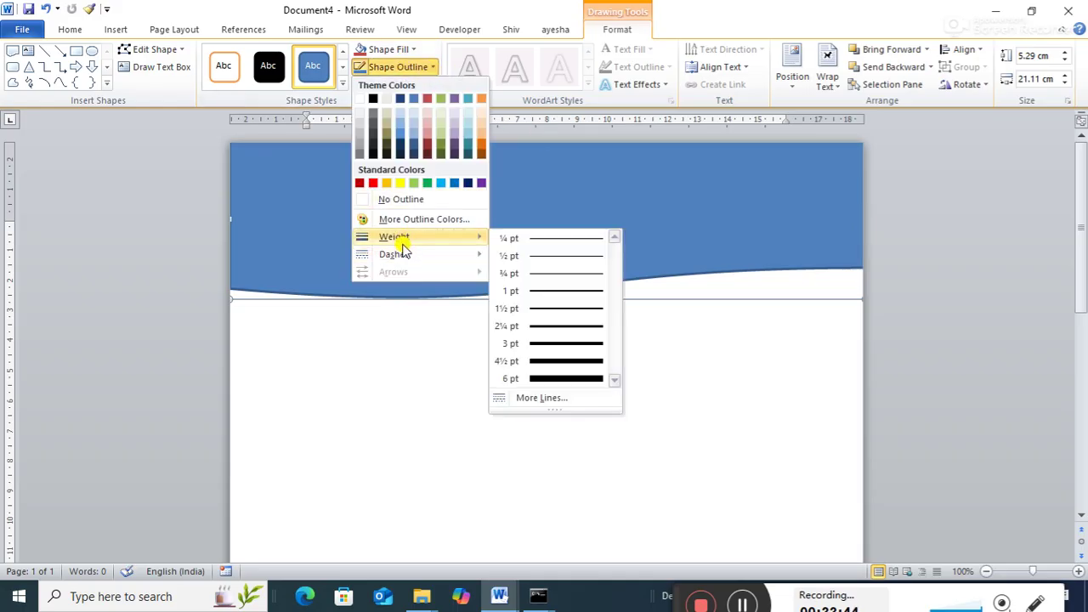
pyautogui.click(403, 198)
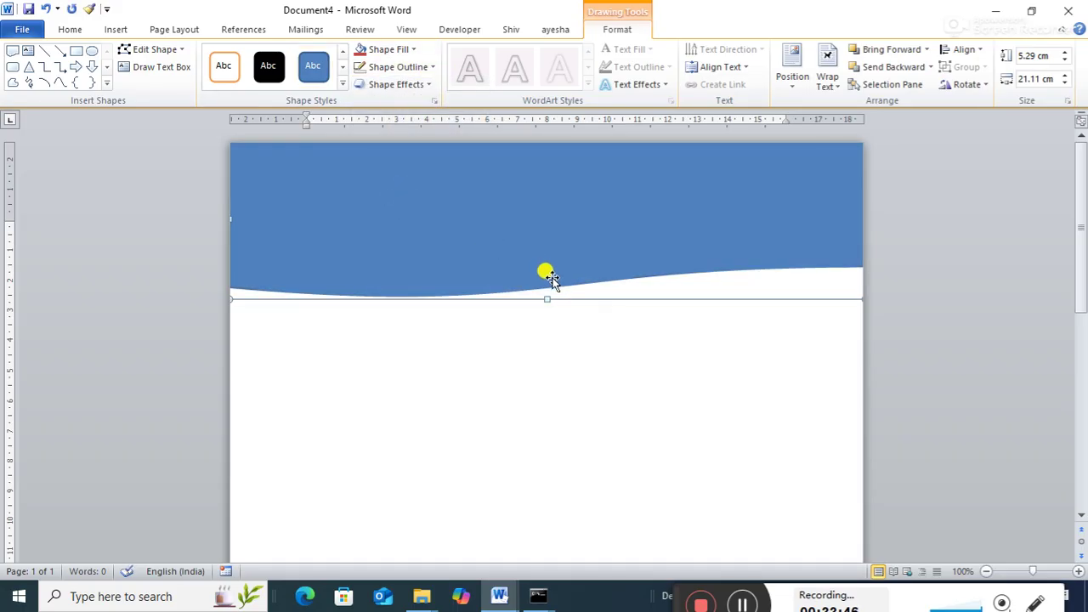
# Step: Edit the shape's points to deepen the wave along its lower edge, making the shape about 6.5 cm high
pyautogui.rightClick(542, 289)
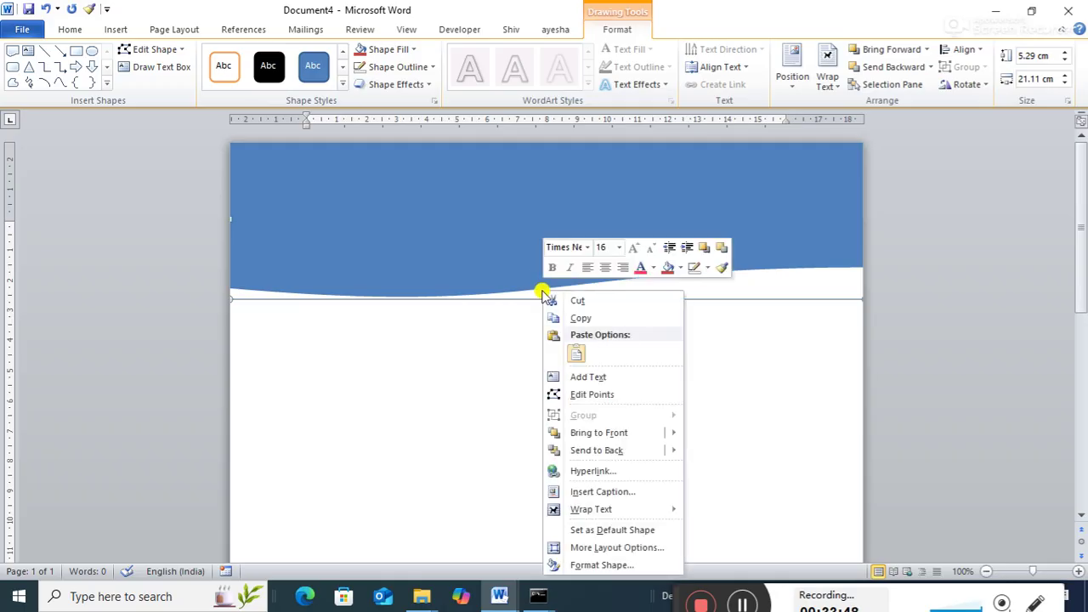
pyautogui.click(572, 394)
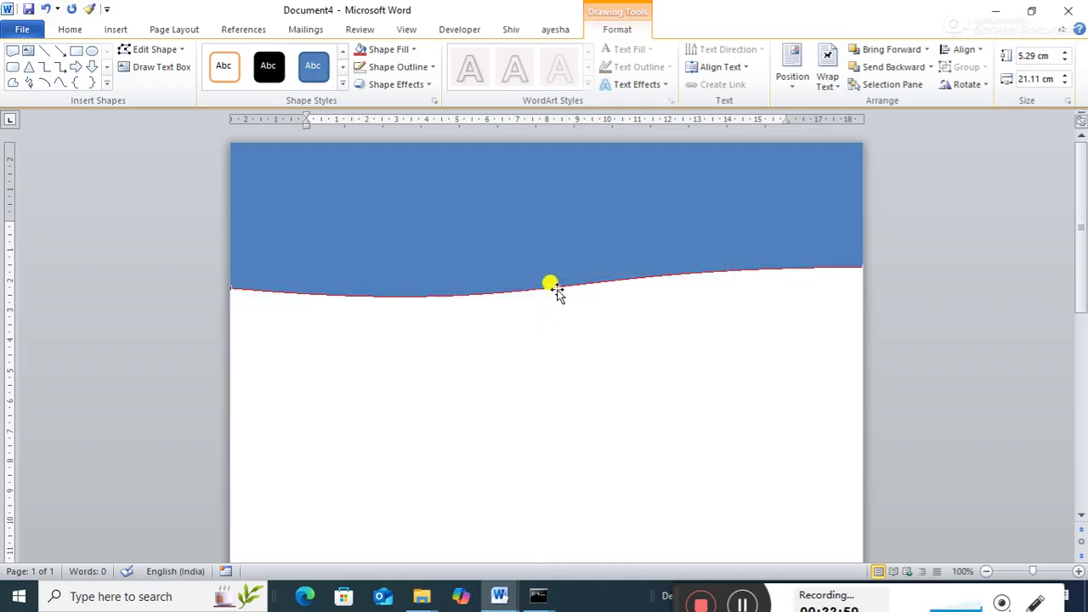
pyautogui.moveTo(544, 289); pyautogui.dragTo(604, 370)
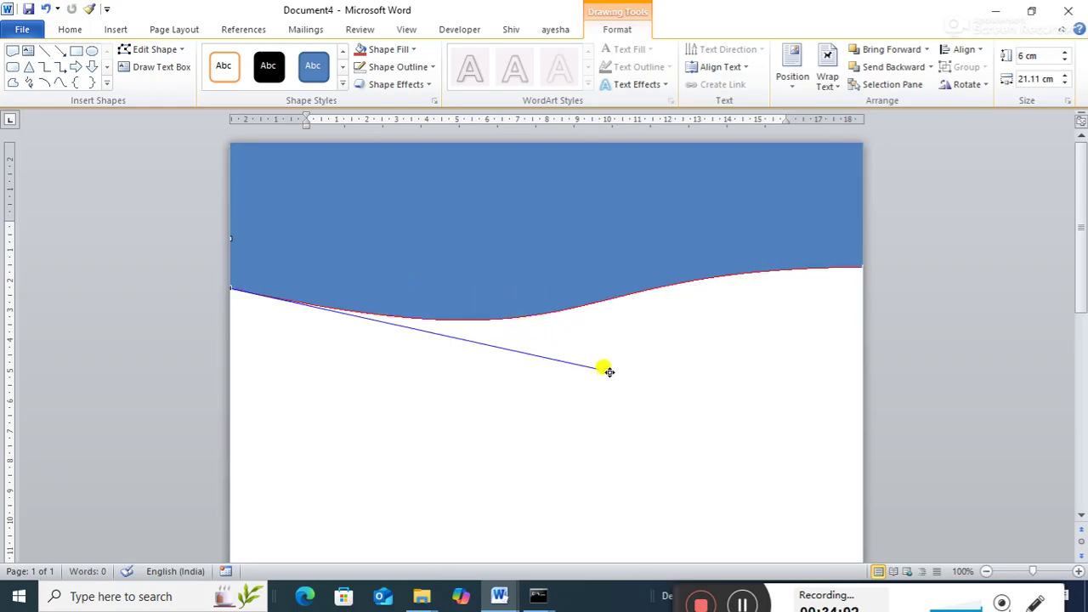
pyautogui.moveTo(605, 371); pyautogui.dragTo(559, 402)
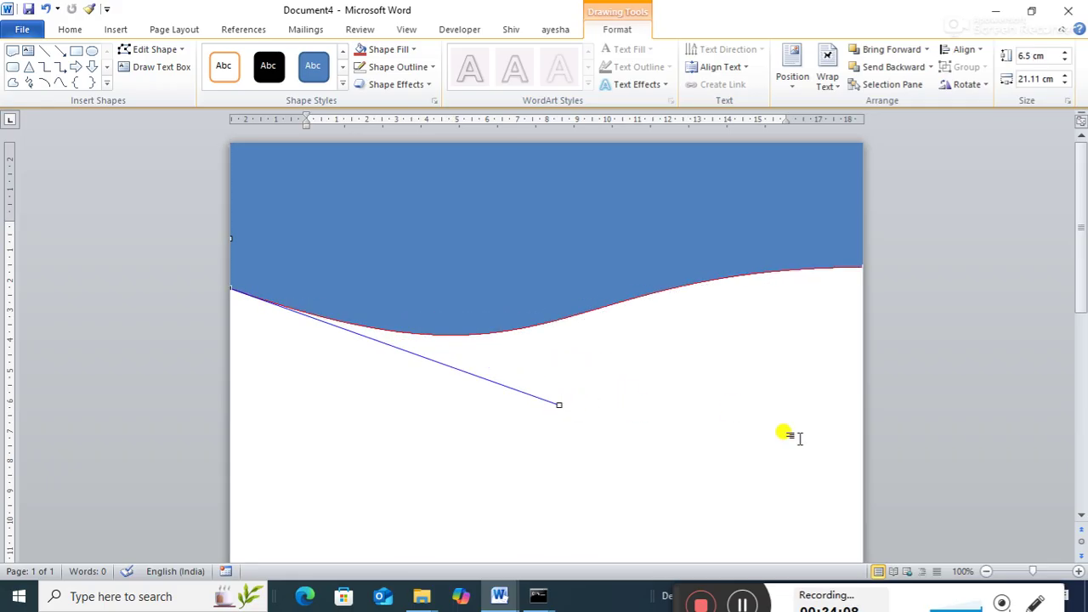
# Step: Nudge the wave-edged shape upward past the page's top edge so that only a shallower header band remains
pyautogui.press('Up')
pyautogui.press('Up')
pyautogui.press('Up')
pyautogui.press('Up')
pyautogui.press('Up')
pyautogui.press('Up')
pyautogui.press('Up')
pyautogui.press('Up')
pyautogui.press('Up')
pyautogui.press('Up')
pyautogui.press('Up')
pyautogui.press('Up')
pyautogui.press('Up')
pyautogui.press('Up')
pyautogui.press('Up')
pyautogui.press('Up')
pyautogui.press('Up')
pyautogui.press('Up')
pyautogui.press('Up')
pyautogui.press('Up')
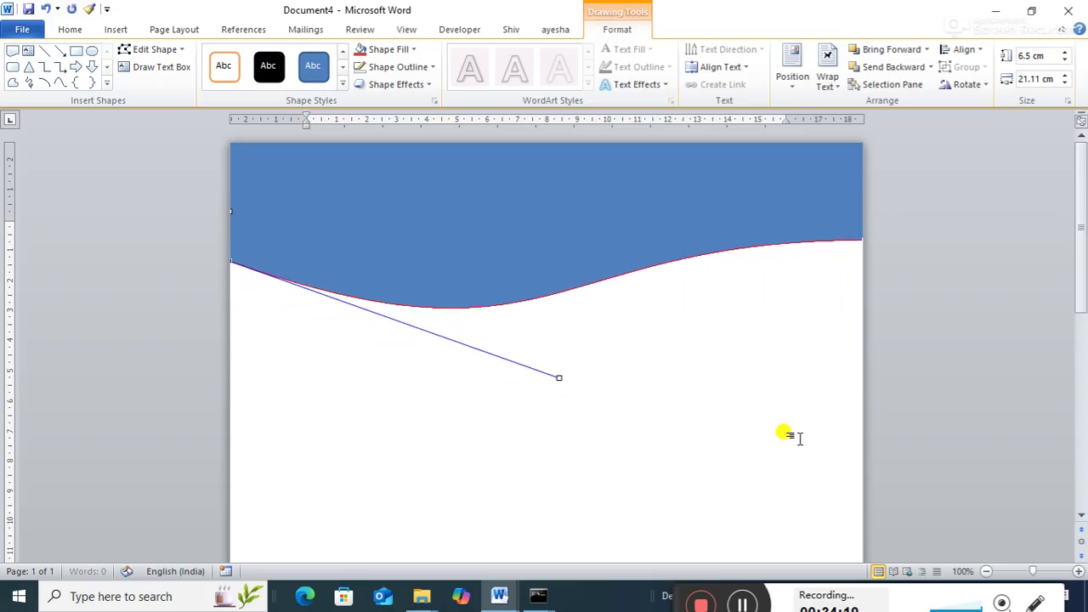
pyautogui.press('Up')
pyautogui.press('Up')
pyautogui.press('Up')
pyautogui.press('Up')
pyautogui.press('Up')
pyautogui.press('Up')
pyautogui.press('Up')
pyautogui.press('Up')
pyautogui.press('Up')
pyautogui.press('Up')
pyautogui.press('Up')
pyautogui.press('Up')
pyautogui.press('Up')
pyautogui.press('Up')
pyautogui.press('Up')
pyautogui.press('Up')
pyautogui.press('Up')
pyautogui.press('Up')
pyautogui.press('Up')
pyautogui.press('Up')
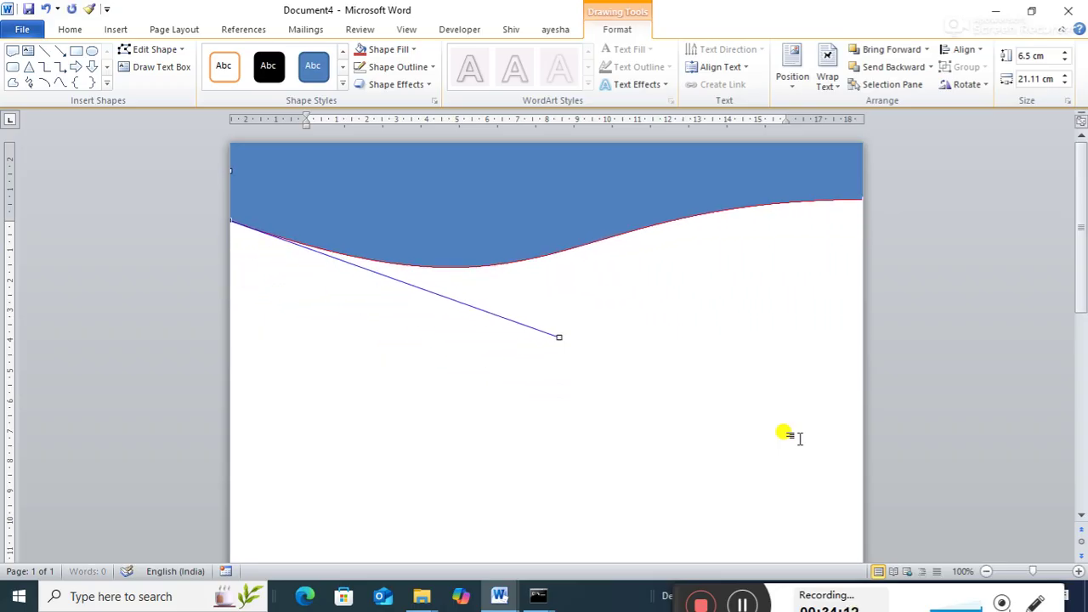
pyautogui.press('pagedown')
pyautogui.moveTo(1079, 437); pyautogui.dragTo(1064, 216)
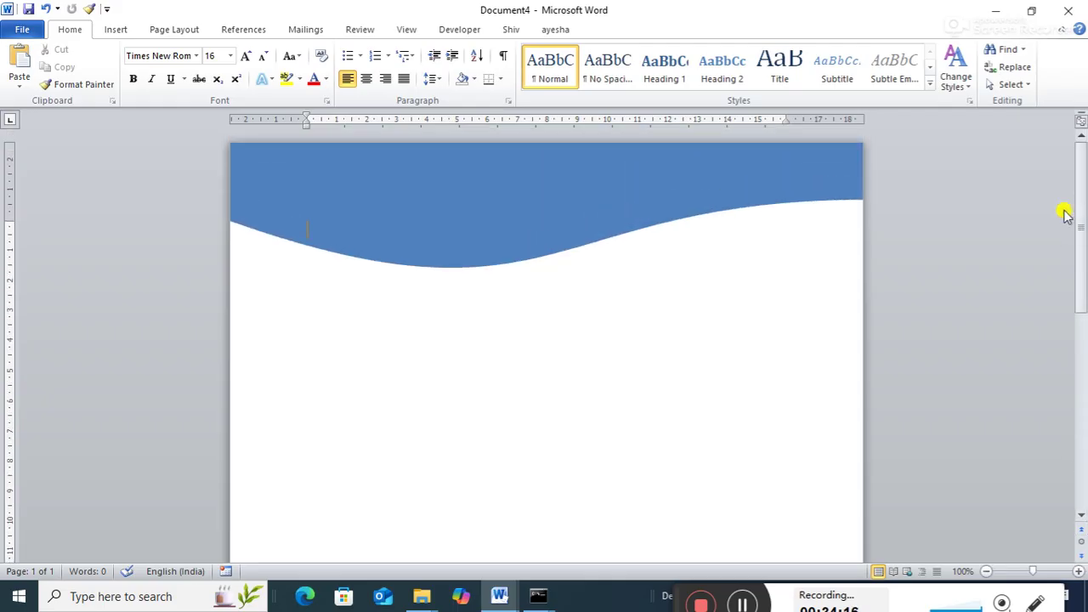
# Step: Undo all edits to the wave-edged shape and its insertion, back to the blank page
pyautogui.hotkey('ctrl', 'z')
pyautogui.hotkey('ctrl', 'z')
pyautogui.hotkey('ctrl', 'z')
pyautogui.hotkey('ctrl', 'z')
pyautogui.hotkey('ctrl', 'z')
pyautogui.hotkey('ctrl', 'z')
pyautogui.hotkey('ctrl', 'z')
pyautogui.hotkey('ctrl', 'z')
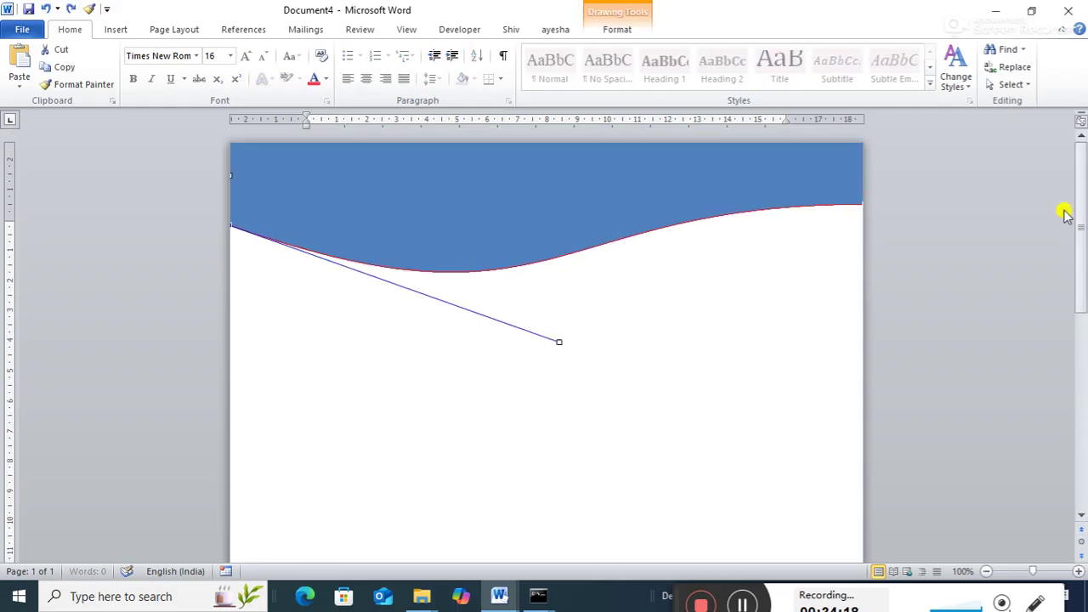
pyautogui.hotkey('ctrl', 'z')
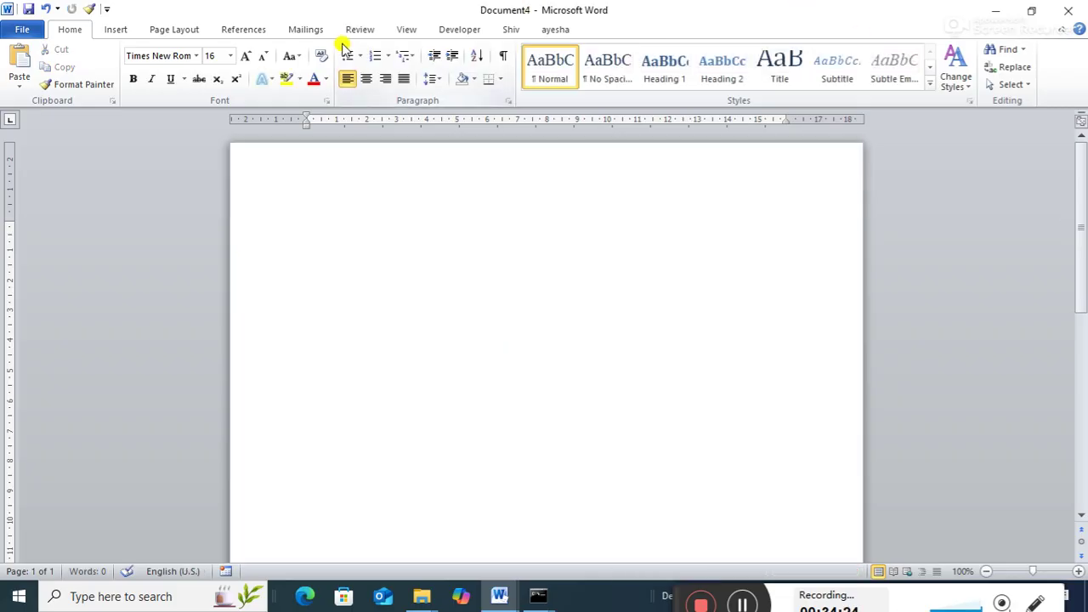
# Step: Draw a Flowchart Document shape across the page's top, extended past the left and top page edges to about 4.87 × 21.11 cm
pyautogui.click(113, 29)
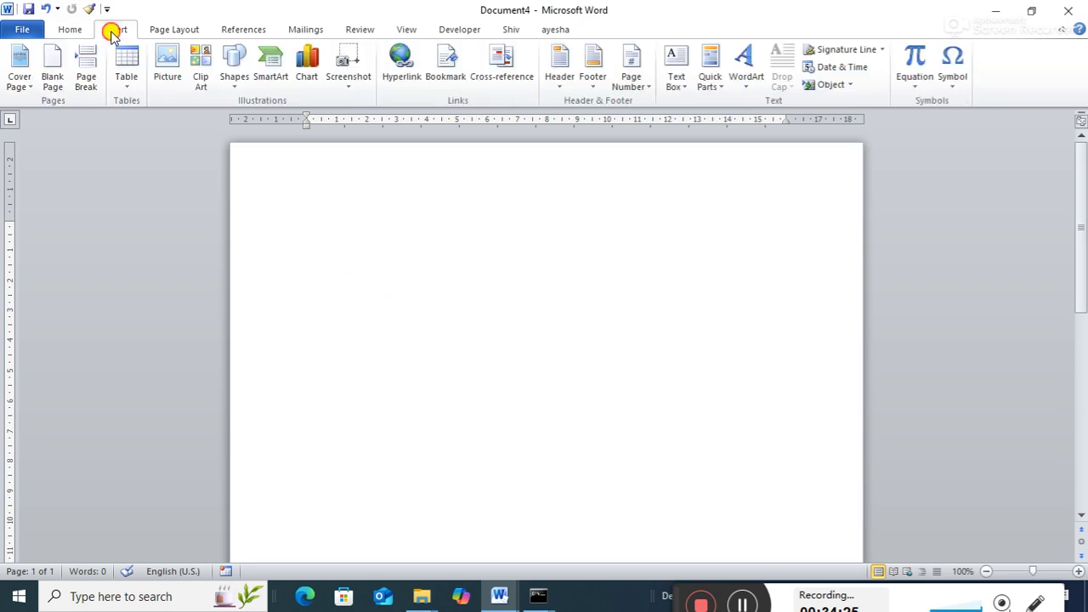
pyautogui.click(231, 85)
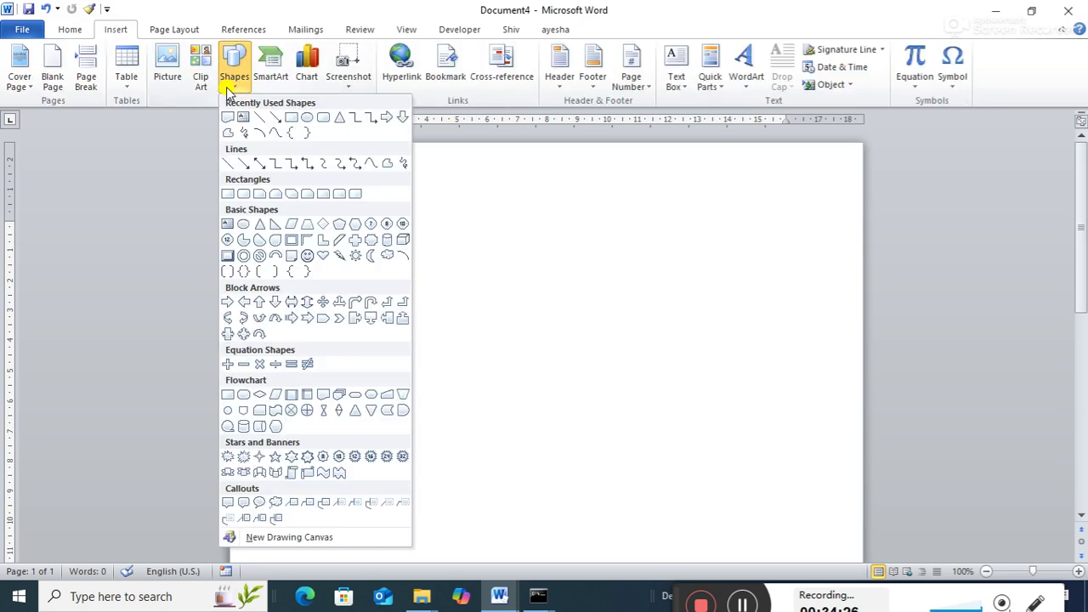
pyautogui.click(323, 402)
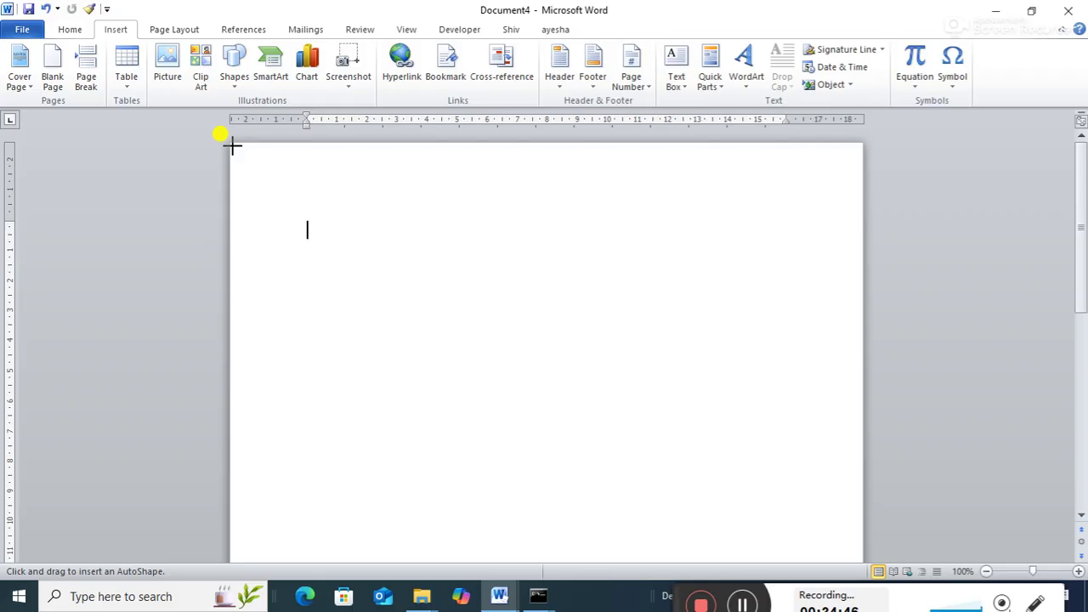
pyautogui.moveTo(232, 145)
pyautogui.mouseDown()
pyautogui.moveTo(422, 253)
pyautogui.moveTo(677, 287)
pyautogui.moveTo(861, 281)
pyautogui.mouseUp()
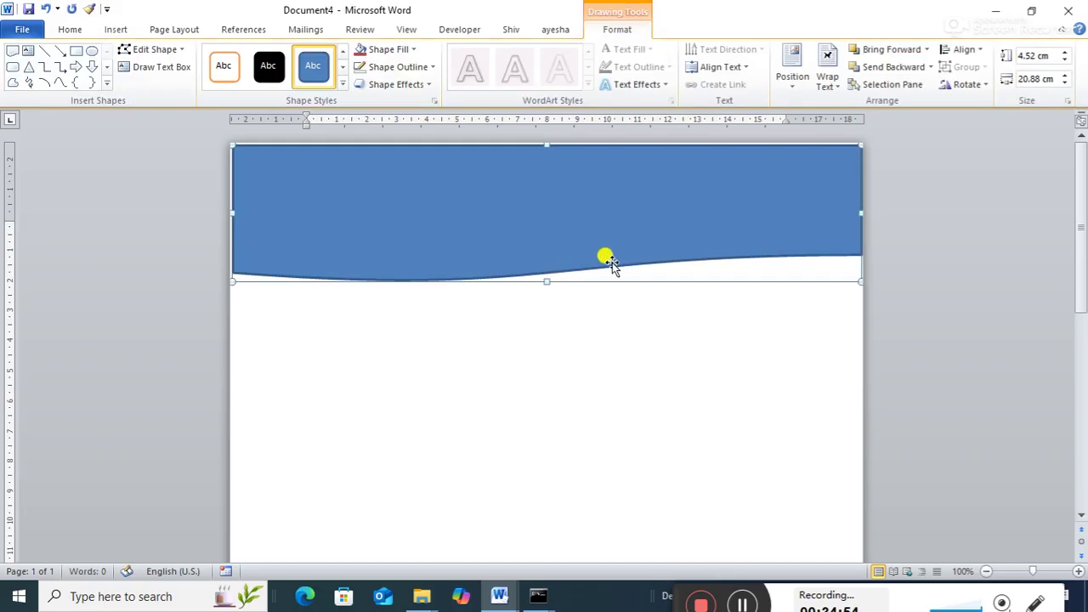
pyautogui.moveTo(226, 212); pyautogui.dragTo(217, 204)
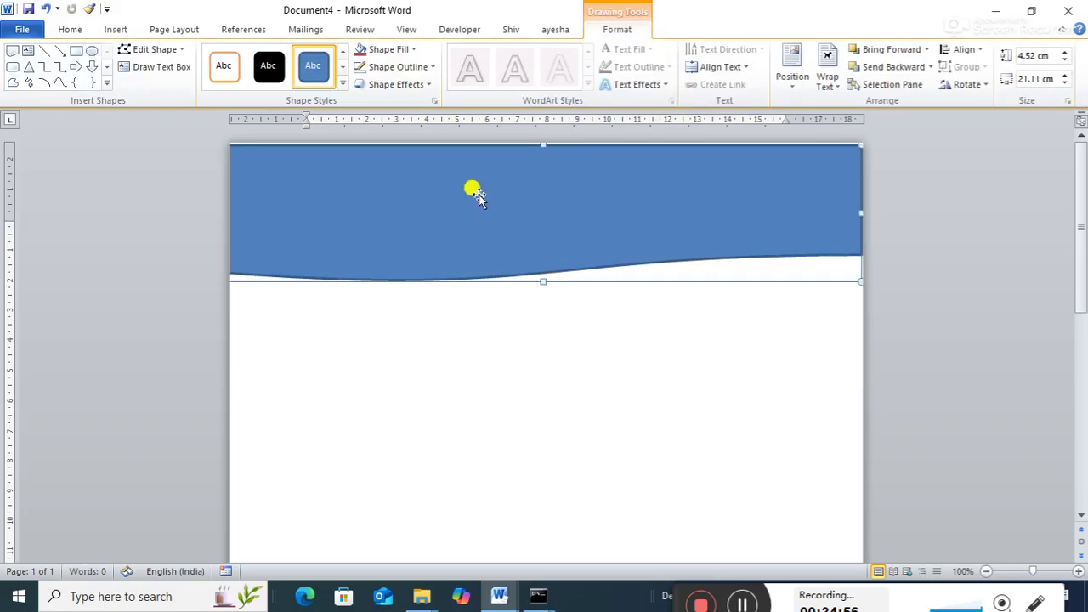
pyautogui.moveTo(539, 145); pyautogui.dragTo(538, 133)
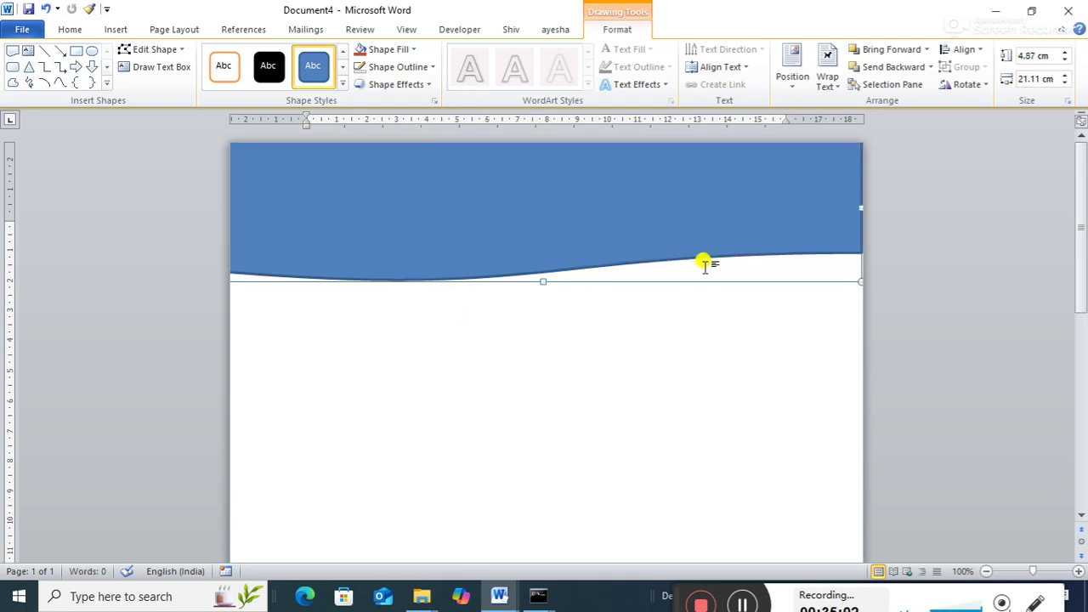
# Step: Remove the blue document shape's outline and widen it to about 24.24 cm, reaching the page's right edge
pyautogui.click(433, 68)
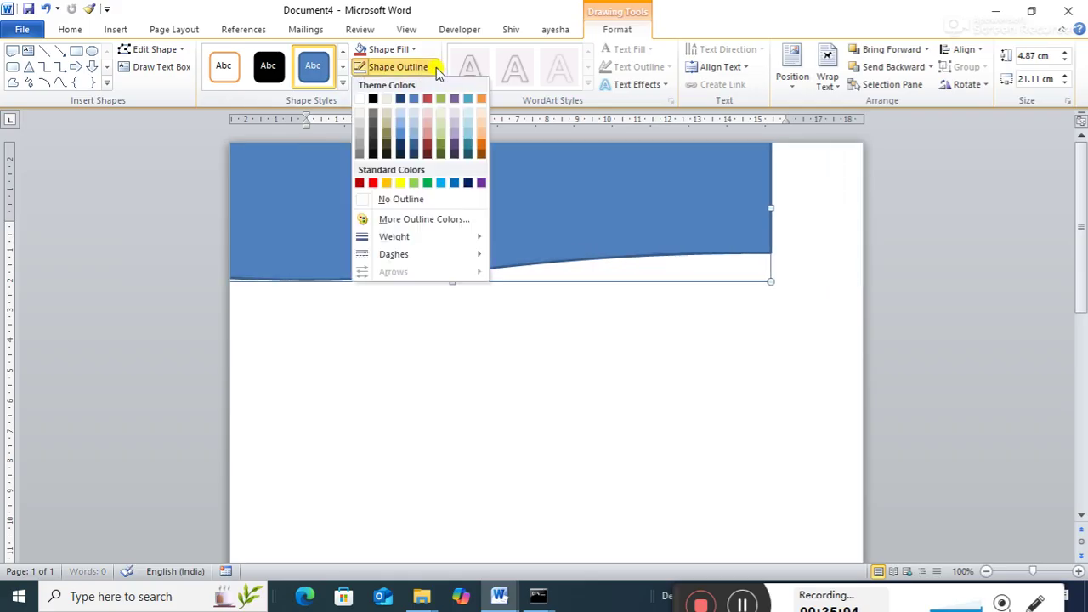
pyautogui.click(403, 200)
pyautogui.moveTo(768, 208); pyautogui.dragTo(864, 218)
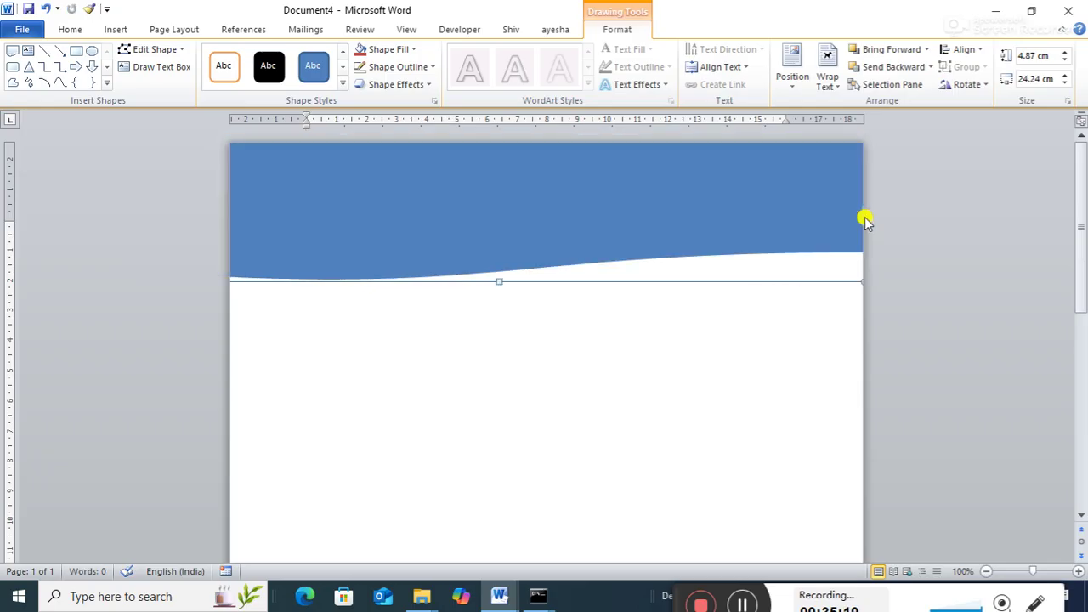
# Step: Nudge the blue shape to the right so it overhangs the page's right edge
pyautogui.press('Right')
pyautogui.press('Right')
pyautogui.press('Right')
pyautogui.press('Right')
pyautogui.press('Right')
pyautogui.press('Right')
pyautogui.press('Right')
pyautogui.press('Right')
pyautogui.press('Right')
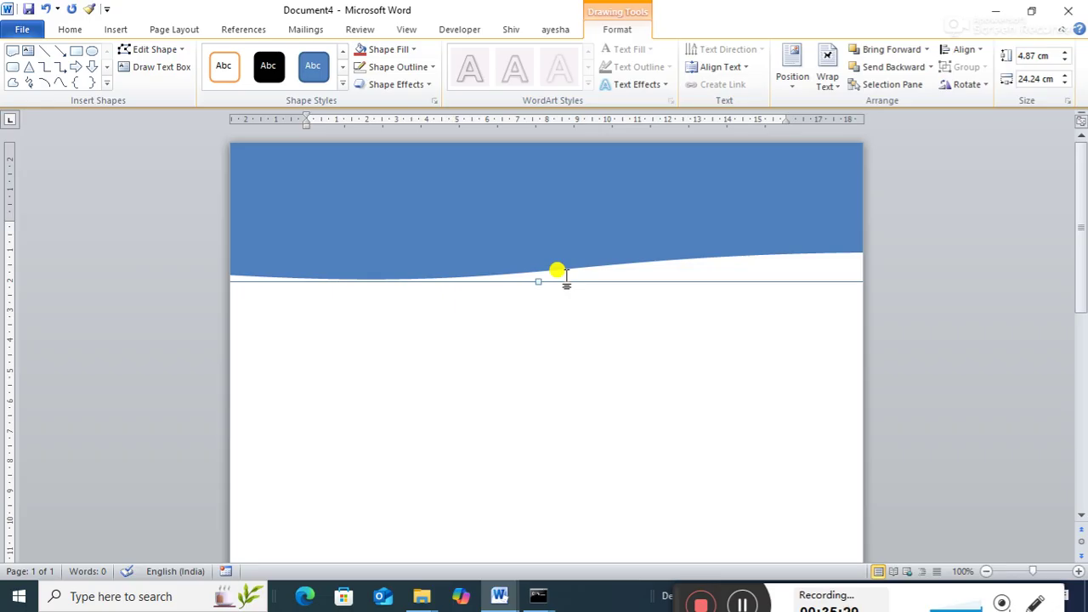
# Step: Start editing the points of the blue document shape
pyautogui.rightClick(519, 270)
pyautogui.click(482, 246)
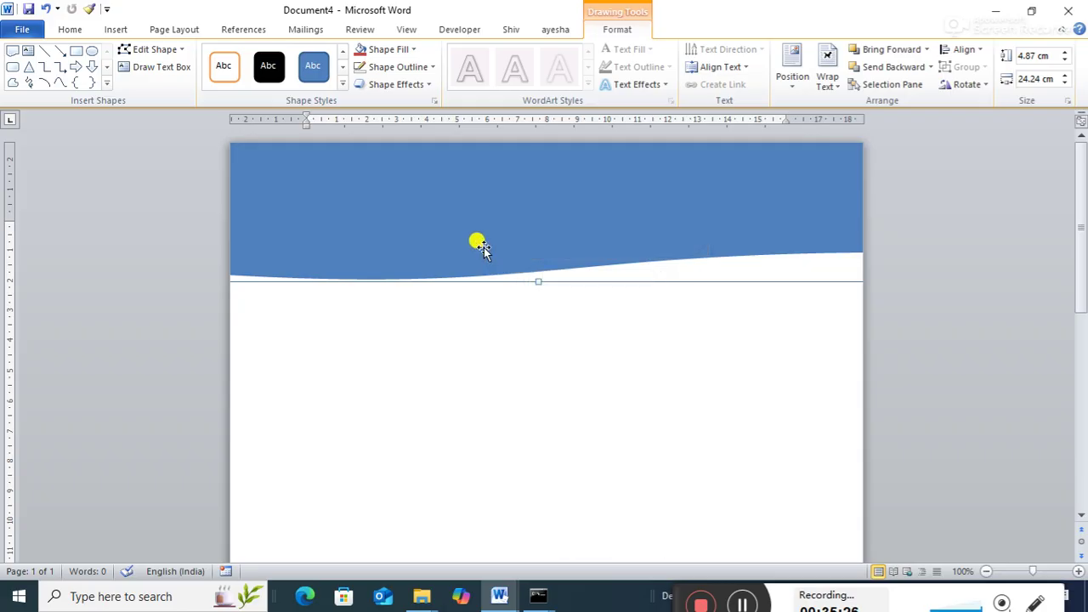
pyautogui.rightClick(482, 246)
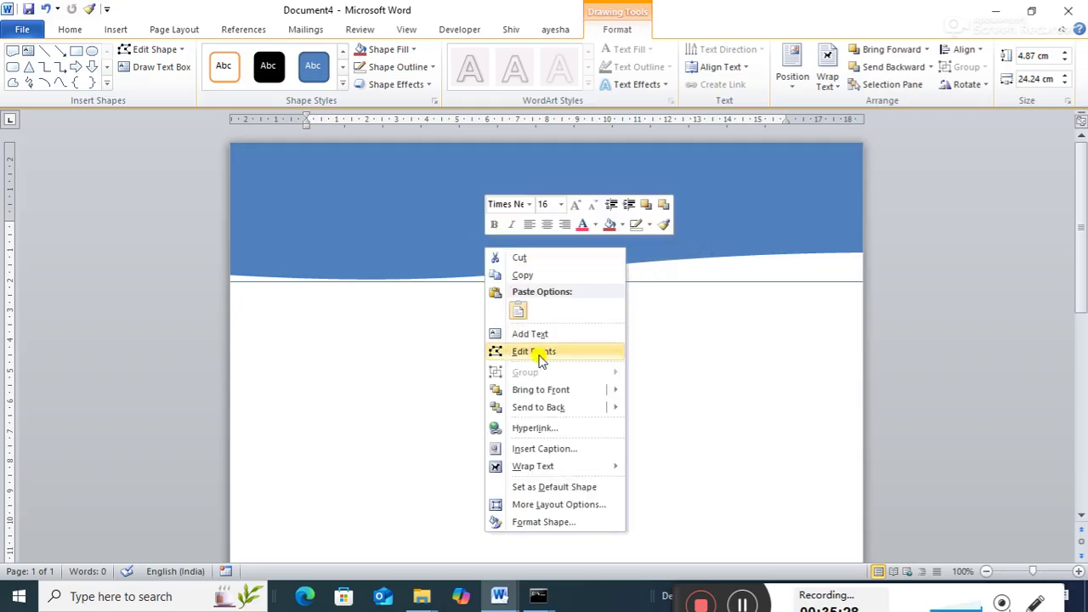
pyautogui.click(539, 351)
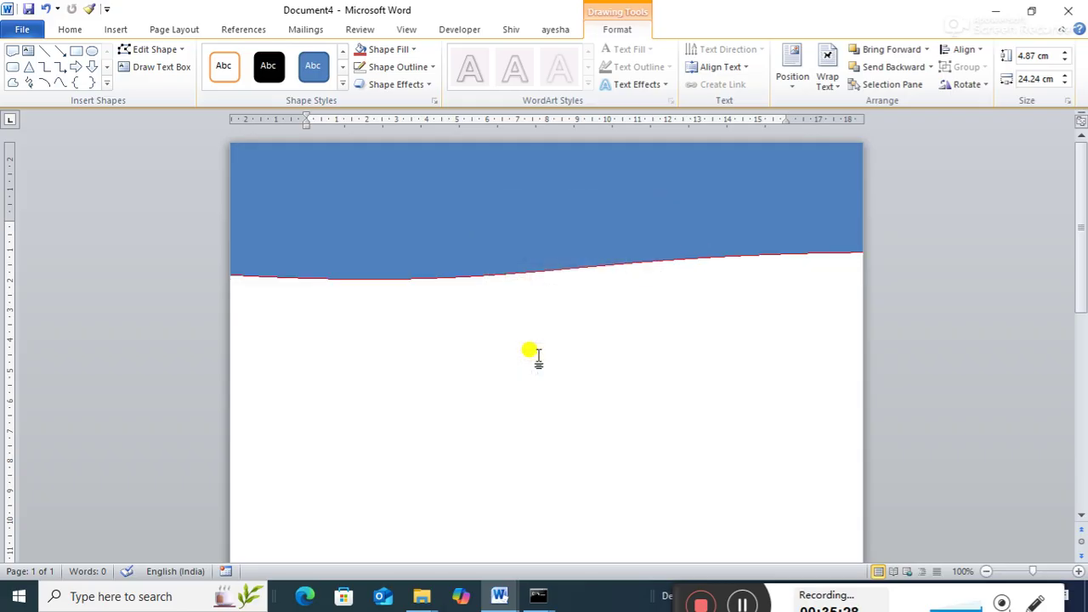
# Step: Try adding a point midway along the blue shape's wavy lower edge, and undo it
pyautogui.rightClick(539, 272)
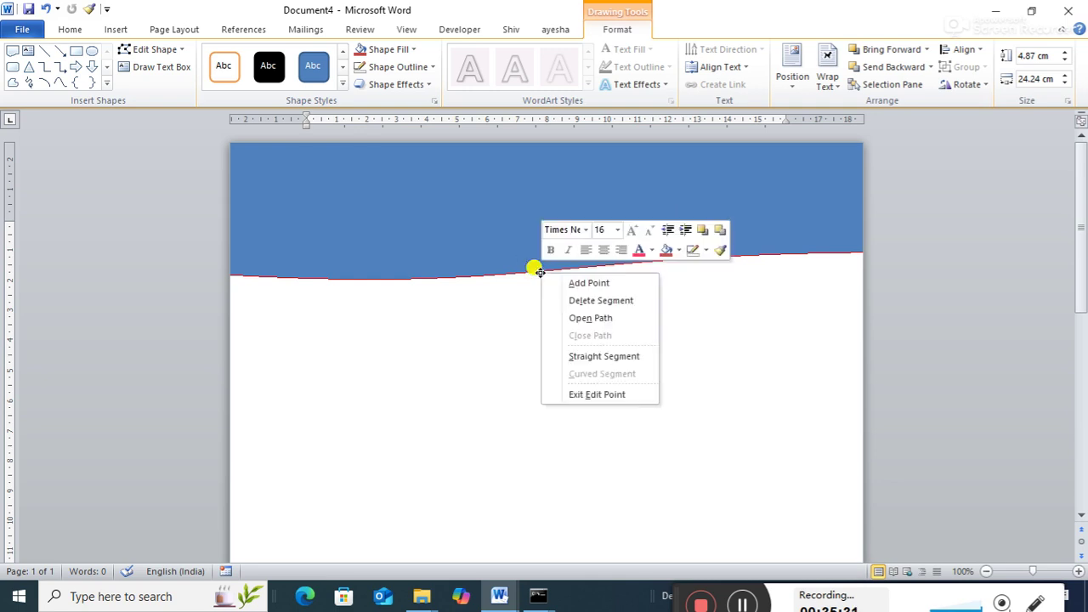
pyautogui.click(589, 282)
pyautogui.click(589, 282)
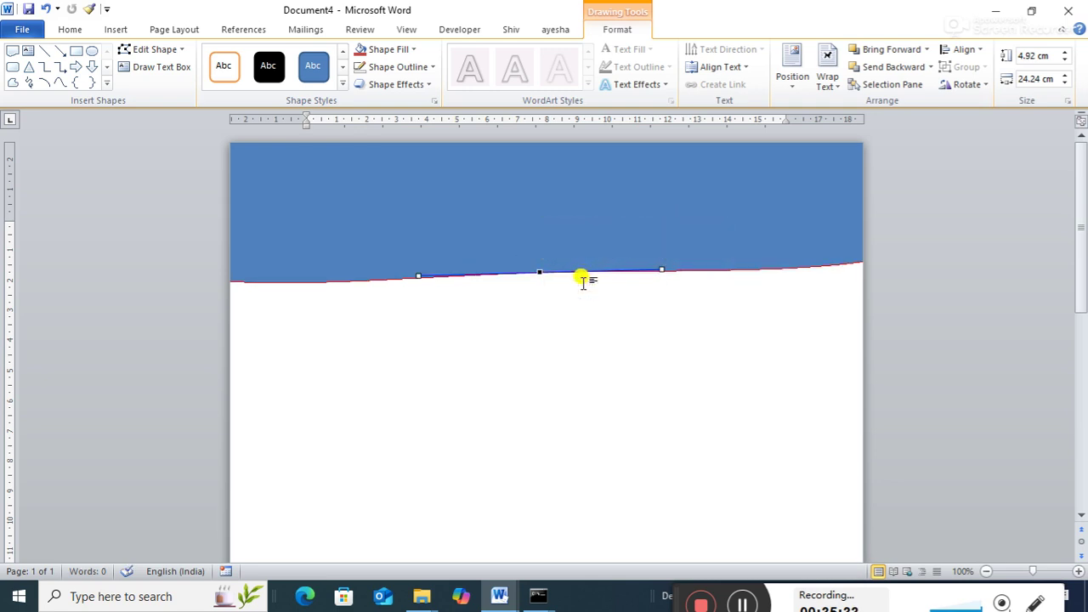
pyautogui.click(664, 271)
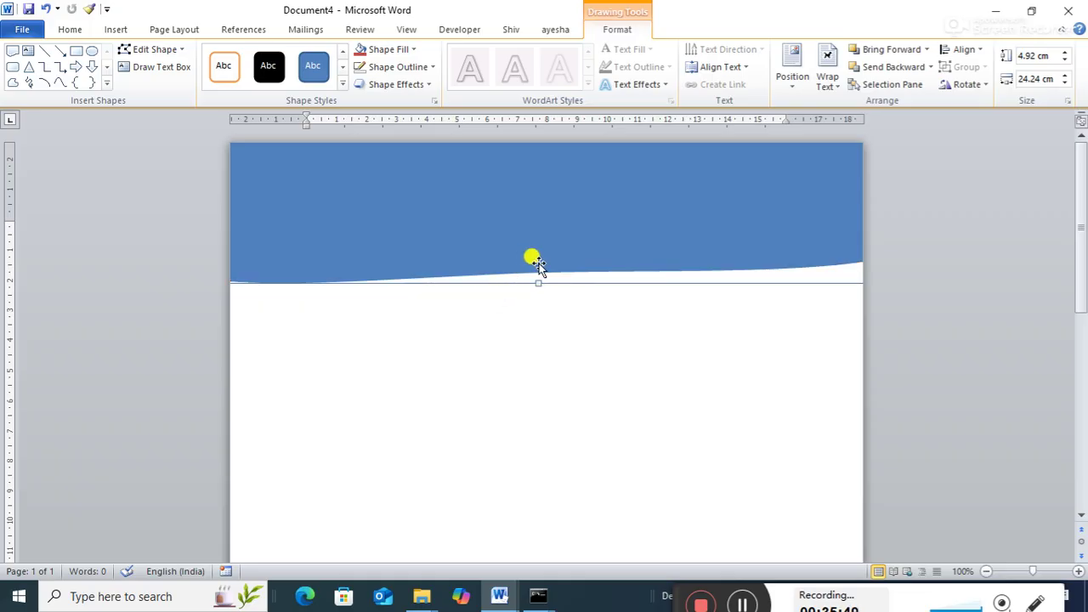
pyautogui.hotkey('ctrl', 'z')
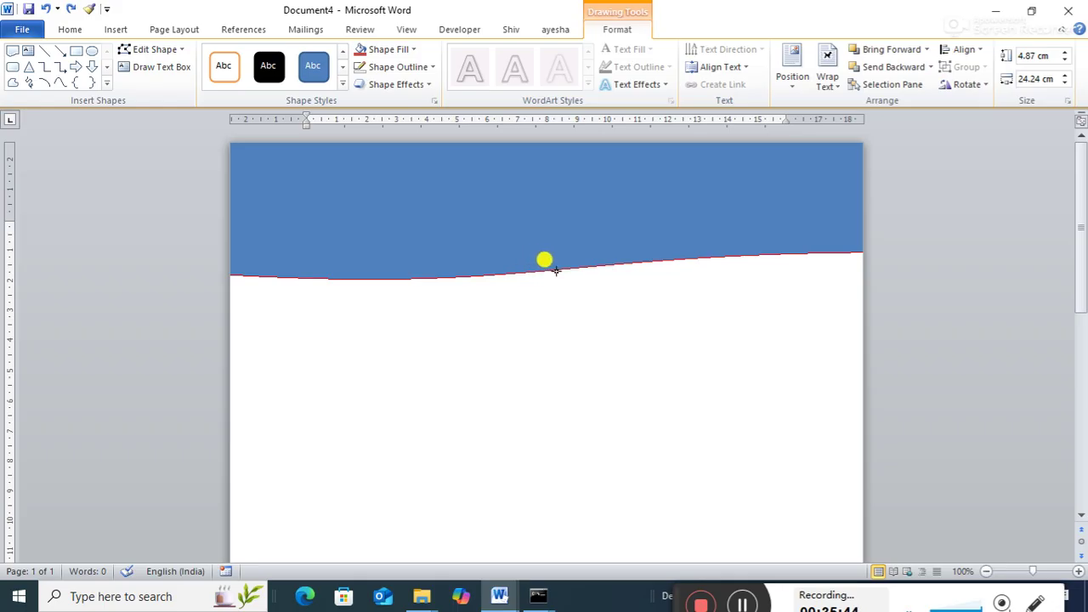
# Step: Try reshaping the lower edge by pulling its middle and curve handle to new positions, and undo these changes
pyautogui.moveTo(544, 272); pyautogui.dragTo(552, 245)
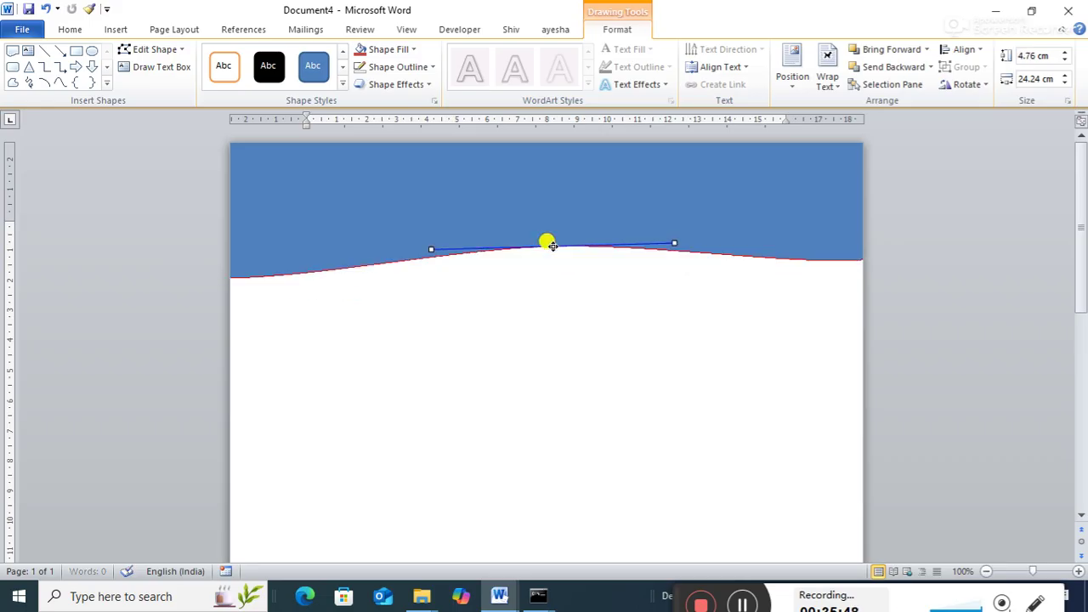
pyautogui.hotkey('ctrl', 'z')
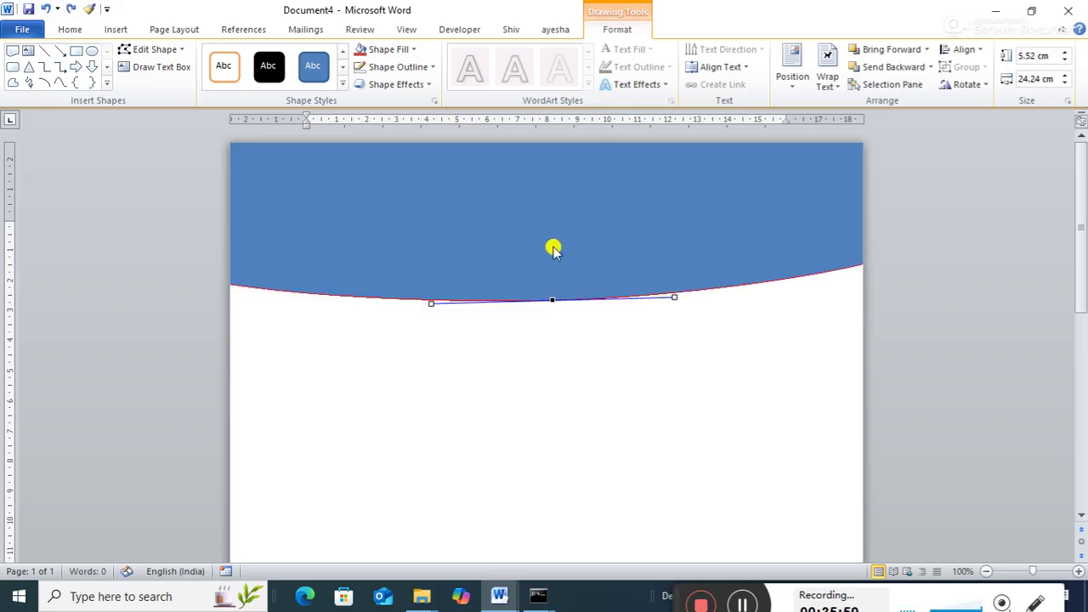
pyautogui.moveTo(430, 303); pyautogui.dragTo(445, 336)
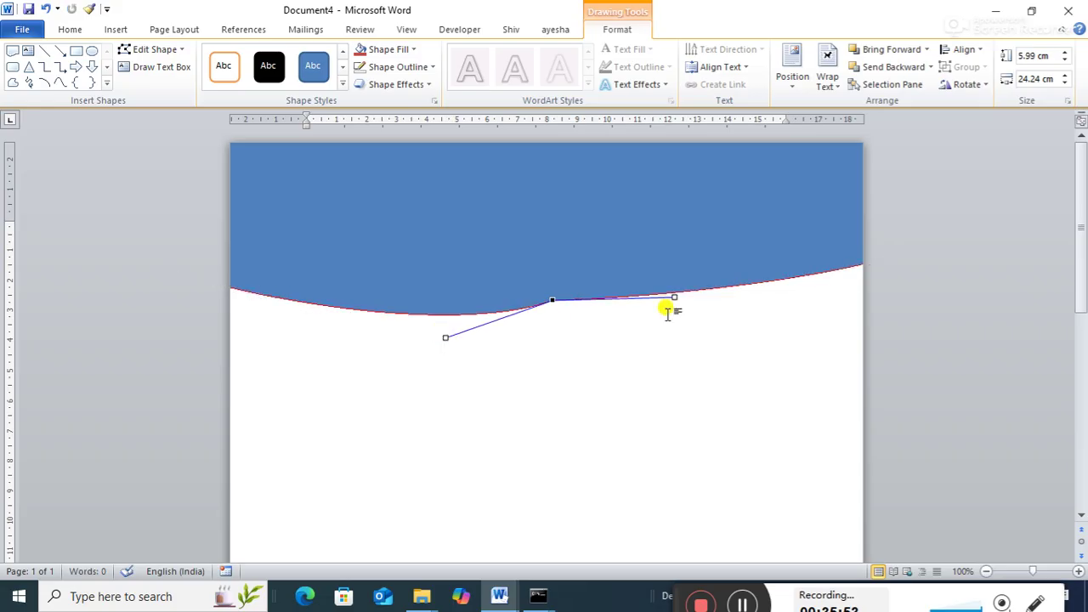
pyautogui.hotkey('ctrl', 'z')
pyautogui.hotkey('ctrl', 'z')
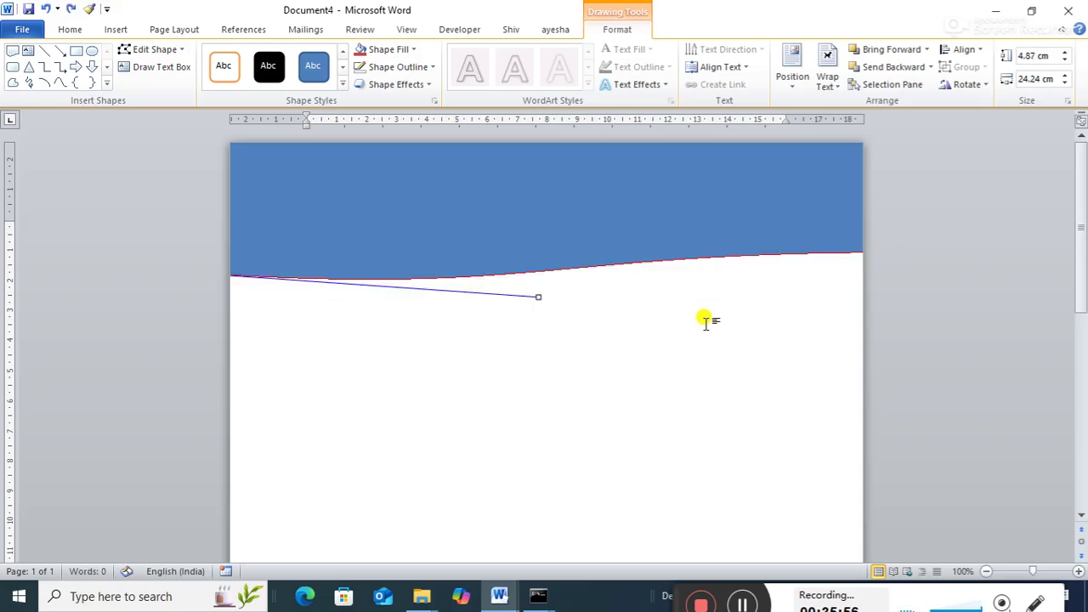
# Step: Deepen the lower edge's wave for a shape height of about 6.67 cm, and nudge the shape up until only a shallow header band remains
pyautogui.moveTo(534, 293); pyautogui.dragTo(498, 425)
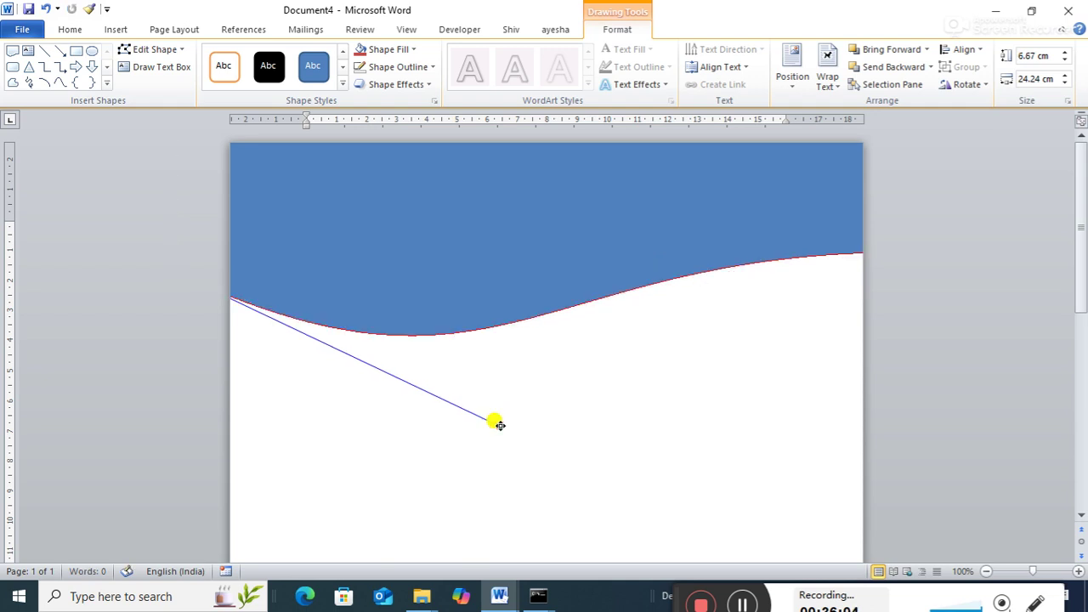
pyautogui.press('Up')
pyautogui.press('Up')
pyautogui.press('Up')
pyautogui.press('Up')
pyautogui.press('Up')
pyautogui.press('Up')
pyautogui.press('Up')
pyautogui.press('Up')
pyautogui.press('Up')
pyautogui.press('Up')
pyautogui.press('Up')
pyautogui.press('Up')
pyautogui.press('Up')
pyautogui.press('Up')
pyautogui.press('Up')
pyautogui.press('Up')
pyautogui.press('Up')
pyautogui.press('Up')
pyautogui.press('Up')
pyautogui.press('Up')
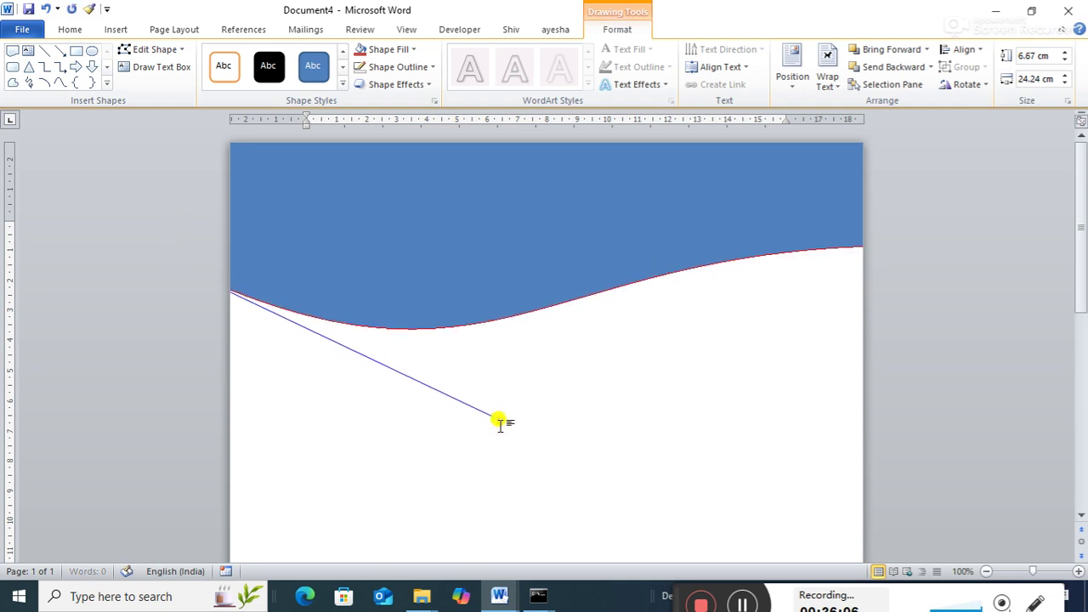
pyautogui.press('Up')
pyautogui.press('Up')
pyautogui.press('Up')
pyautogui.press('Up')
pyautogui.press('Up')
pyautogui.press('Up')
pyautogui.press('Up')
pyautogui.press('Up')
pyautogui.press('Up')
pyautogui.press('Up')
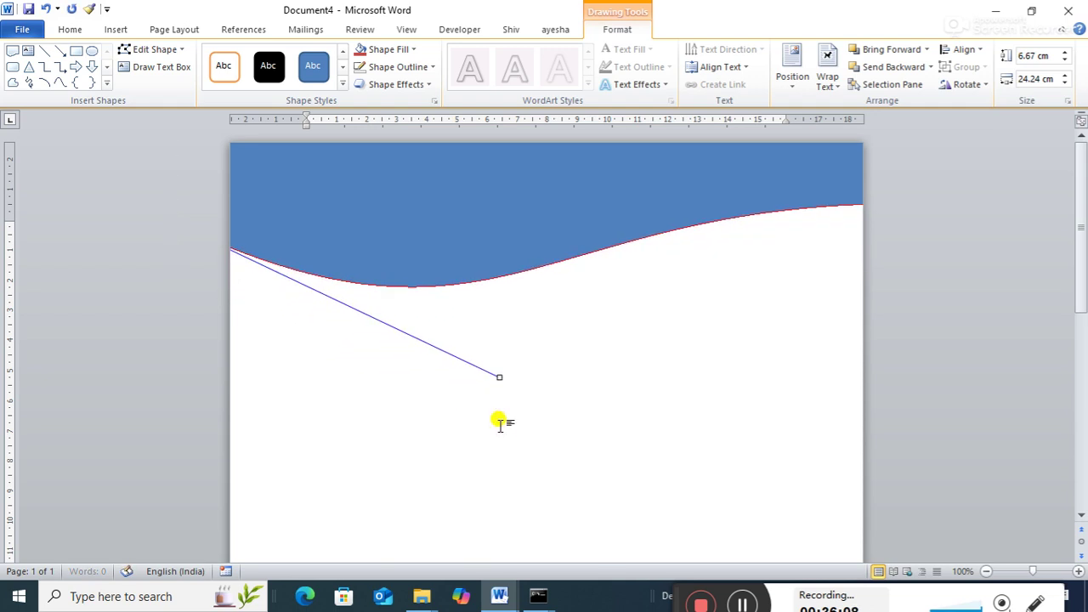
pyautogui.press('Up')
pyautogui.press('Up')
pyautogui.press('Up')
pyautogui.press('Up')
pyautogui.press('Up')
pyautogui.press('Up')
pyautogui.press('Up')
pyautogui.press('Up')
pyautogui.press('Up')
pyautogui.press('Up')
pyautogui.press('Up')
pyautogui.press('Up')
pyautogui.press('Up')
pyautogui.press('Up')
pyautogui.press('Up')
pyautogui.press('Up')
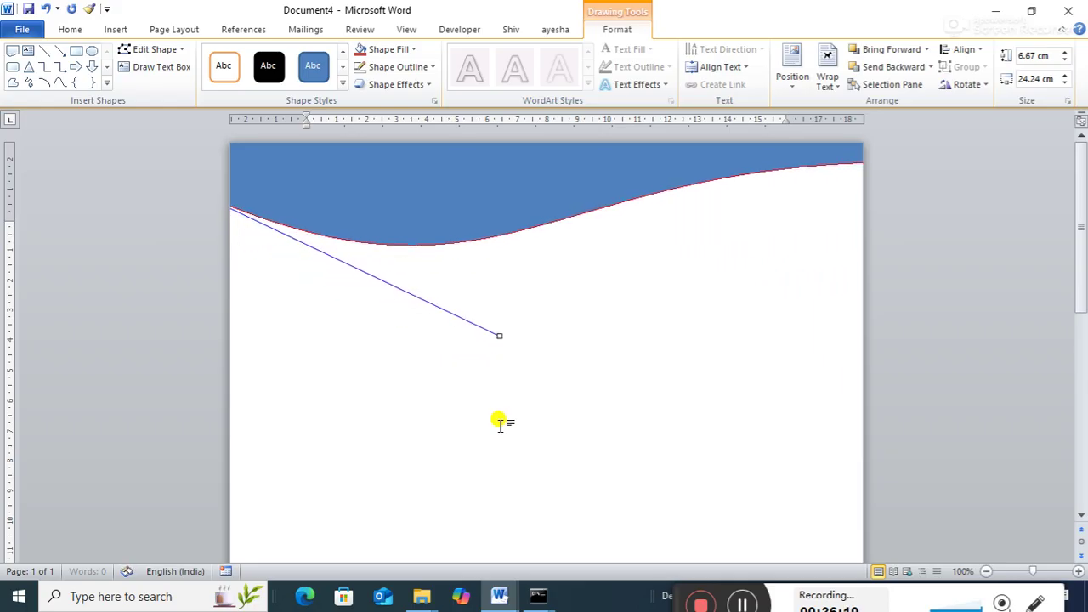
pyautogui.press('Up')
pyautogui.press('Up')
pyautogui.press('Up')
pyautogui.press('Up')
pyautogui.press('Up')
pyautogui.press('Up')
pyautogui.press('Up')
pyautogui.press('Up')
pyautogui.press('Up')
pyautogui.press('Up')
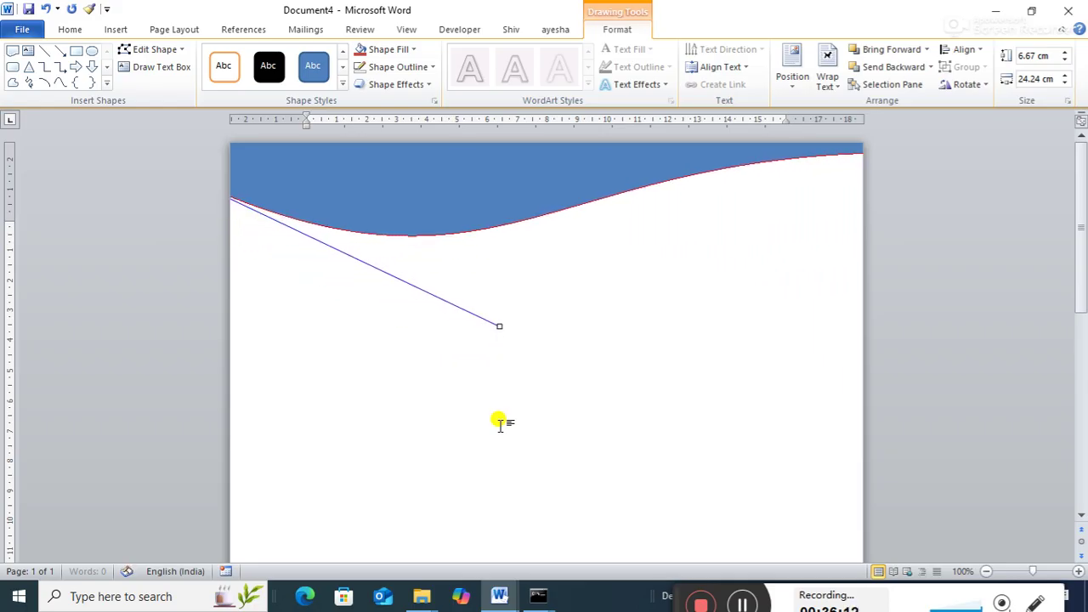
pyautogui.press('Up')
pyautogui.press('Up')
pyautogui.press('Up')
pyautogui.press('Up')
pyautogui.press('Up')
pyautogui.press('Up')
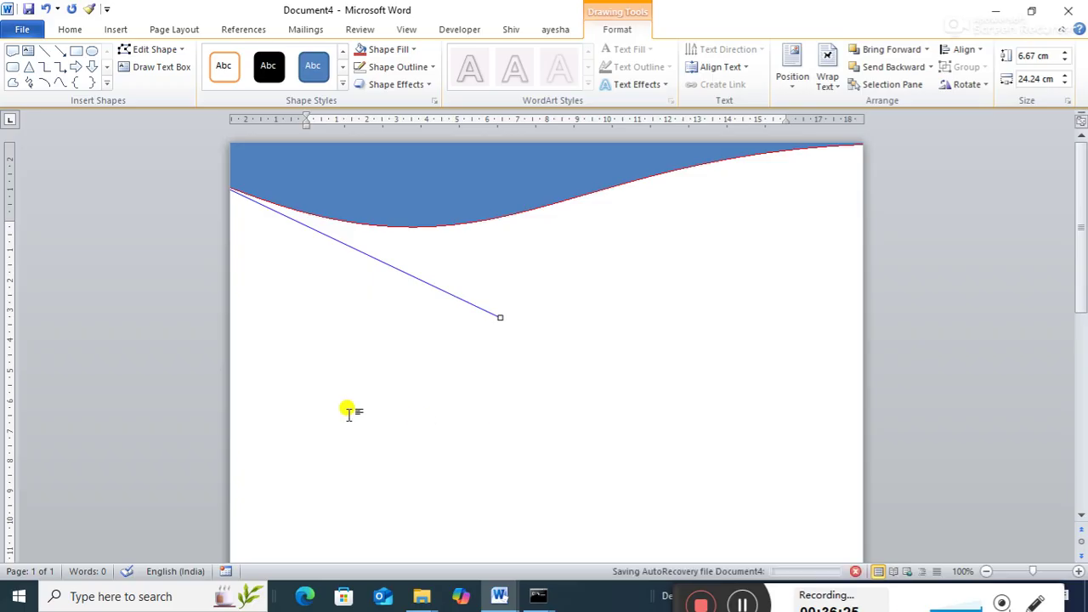
pyautogui.click(451, 204)
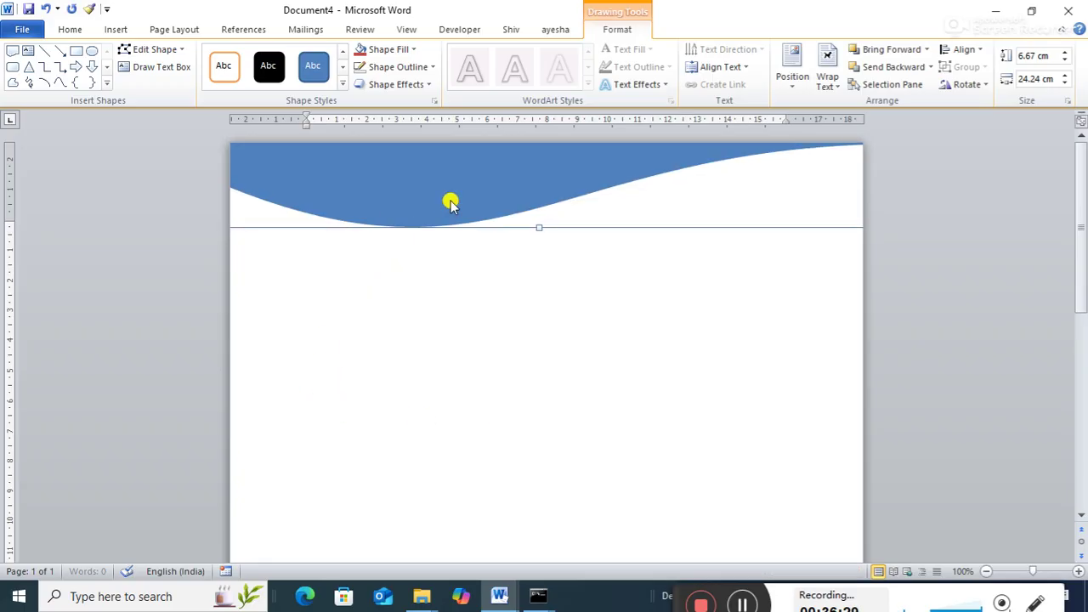
pyautogui.press('Escape')
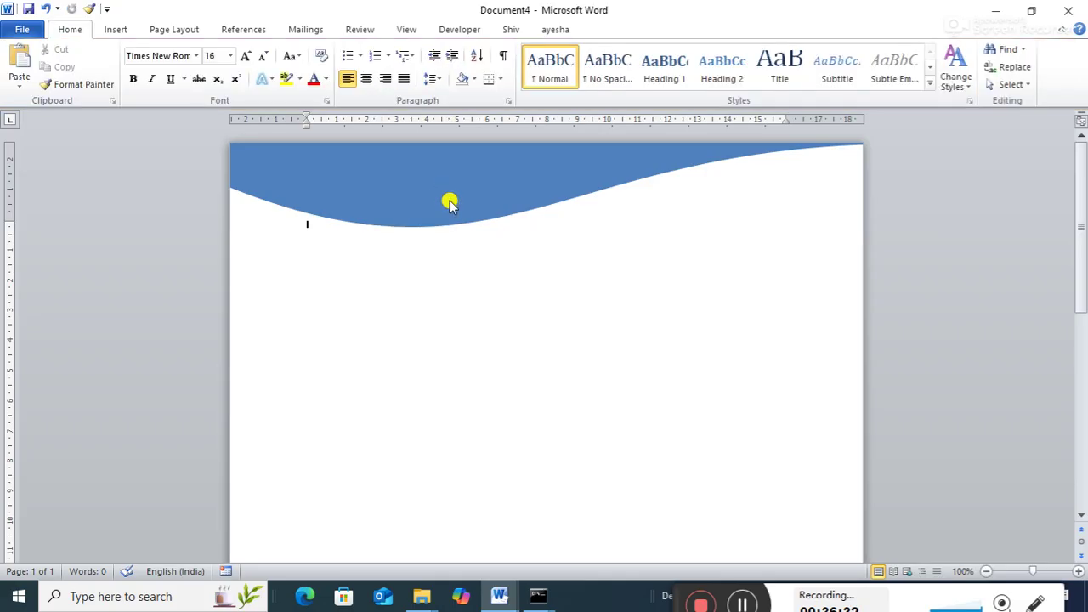
# Step: Place a copy of the wave shape below the original and nudge it up until its top edge meets the header's lowest curve
pyautogui.click(442, 208)
pyautogui.moveTo(442, 207); pyautogui.dragTo(484, 482)
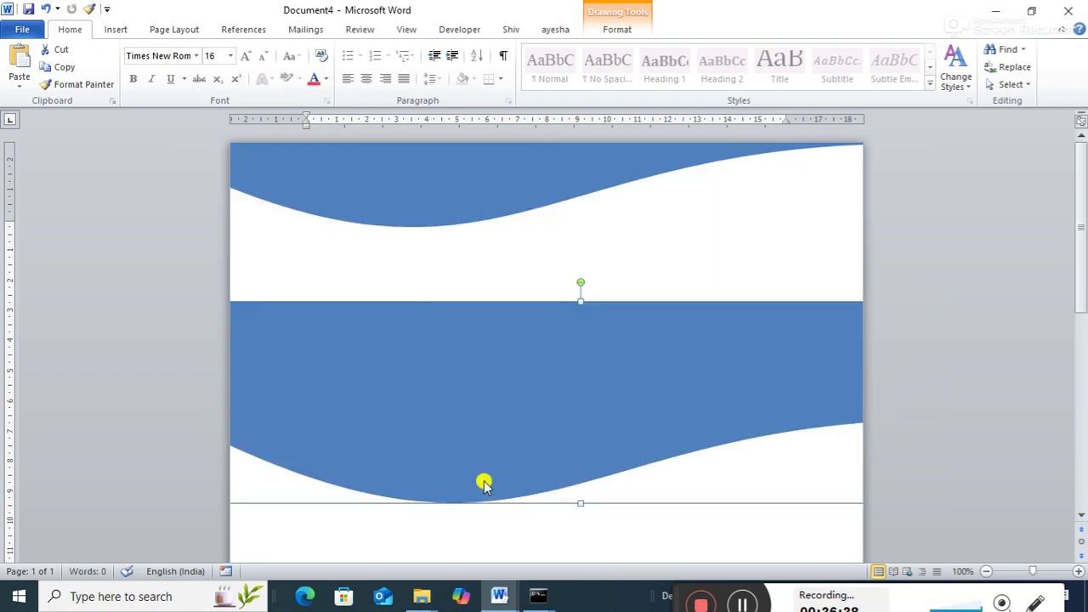
pyautogui.press('Up')
pyautogui.press('Up')
pyautogui.press('Up')
pyautogui.press('Up')
pyautogui.press('Up')
pyautogui.press('Up')
pyautogui.press('Up')
pyautogui.press('Up')
pyautogui.press('Up')
pyautogui.press('Up')
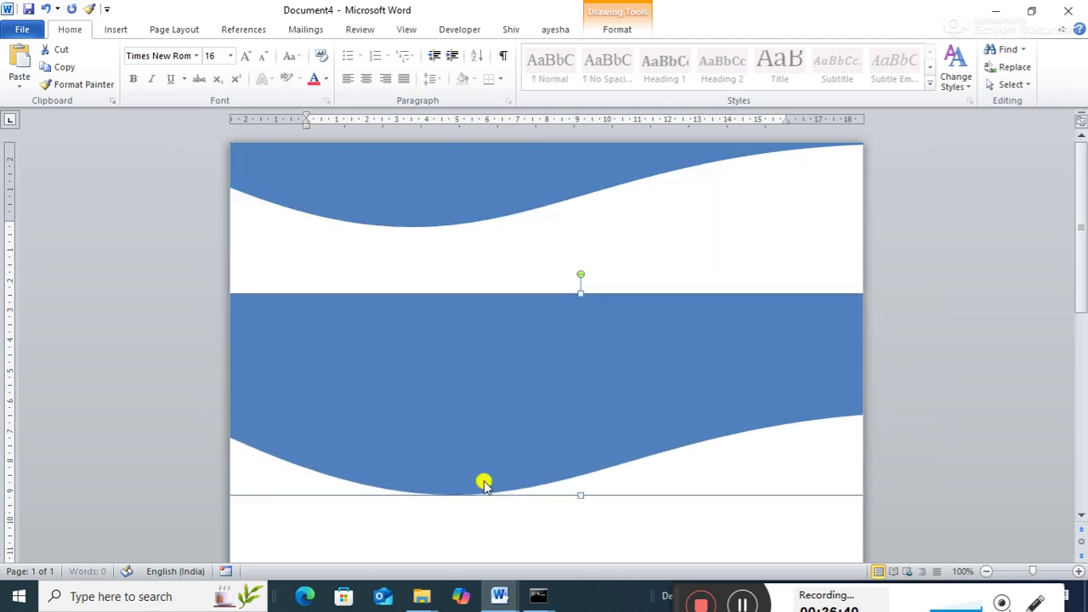
pyautogui.press('Up')
pyautogui.press('Up')
pyautogui.press('Up')
pyautogui.press('Up')
pyautogui.press('Up')
pyautogui.press('Up')
pyautogui.press('Up')
pyautogui.press('Up')
pyautogui.press('Up')
pyautogui.press('Up')
pyautogui.press('Up')
pyautogui.press('Up')
pyautogui.press('Up')
pyautogui.press('Up')
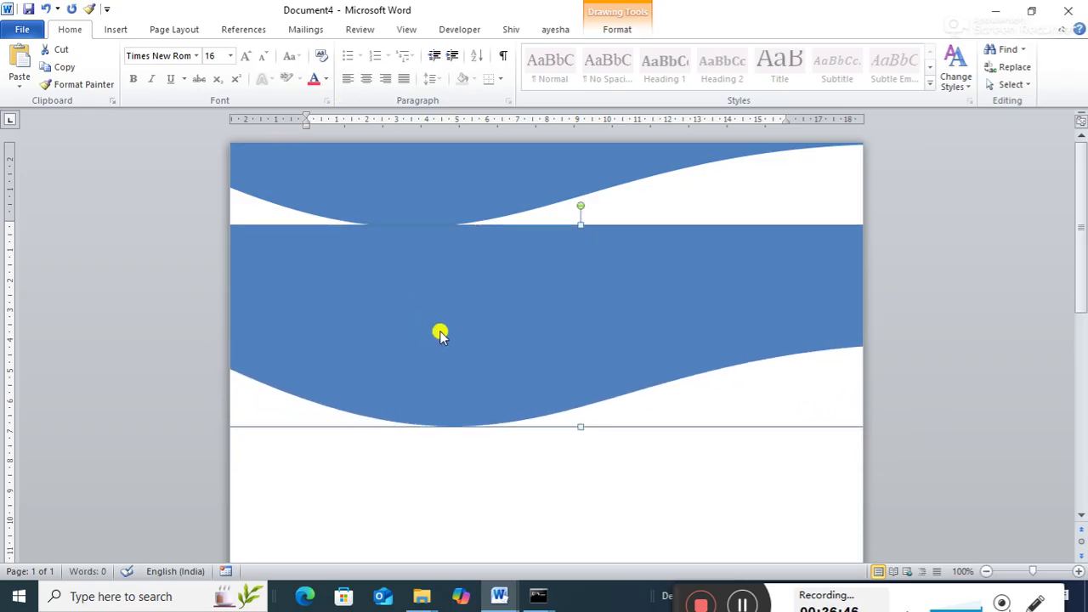
# Step: Fill the copied wave shape with the standard orange color
pyautogui.click(619, 29)
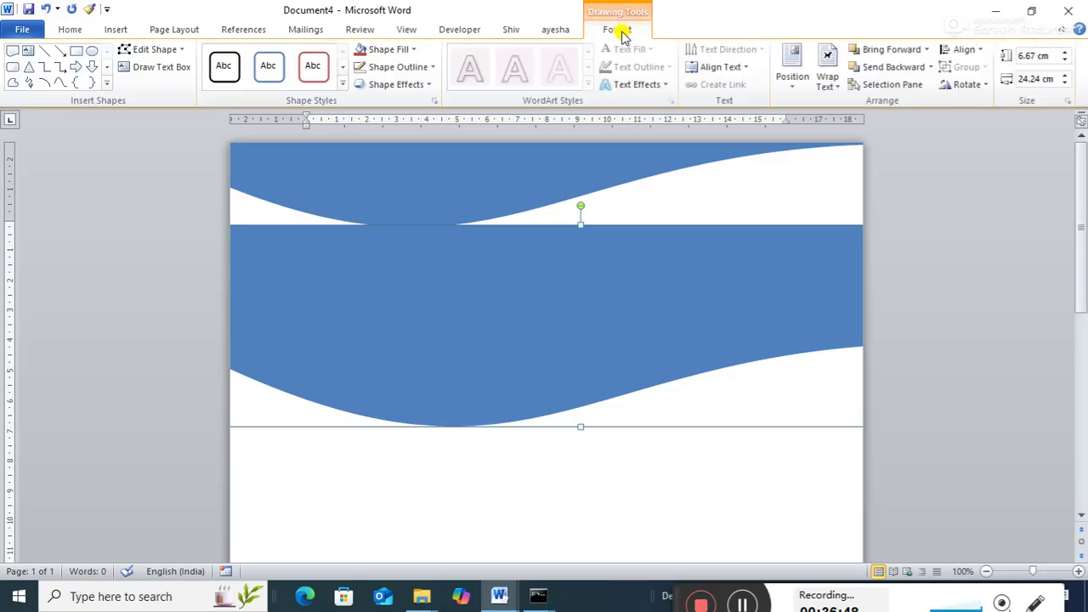
pyautogui.click(412, 48)
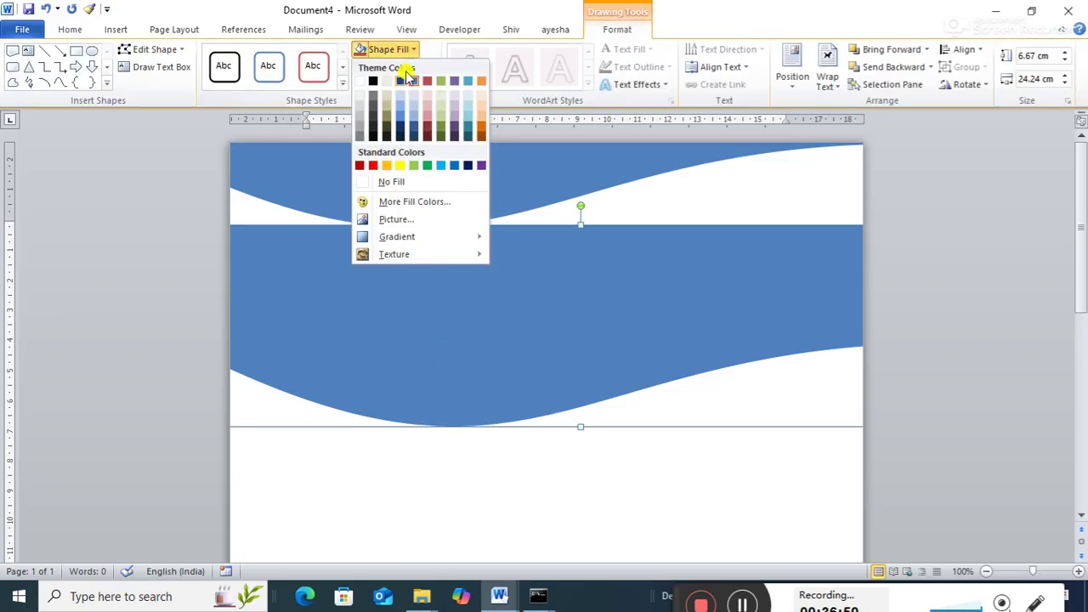
pyautogui.click(385, 166)
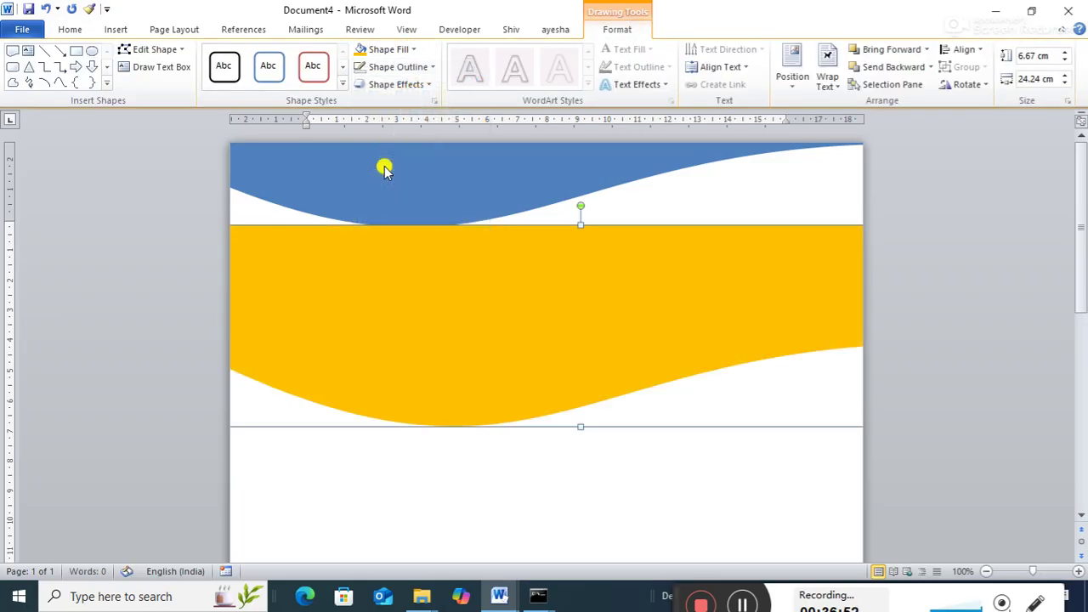
# Step: Nudge the orange wave shape upward so it overlaps the lower part of the blue header wave
pyautogui.press('Up')
pyautogui.press('Up')
pyautogui.press('Up')
pyautogui.press('Up')
pyautogui.press('Up')
pyautogui.press('Up')
pyautogui.press('Up')
pyautogui.press('Up')
pyautogui.press('Up')
pyautogui.press('Up')
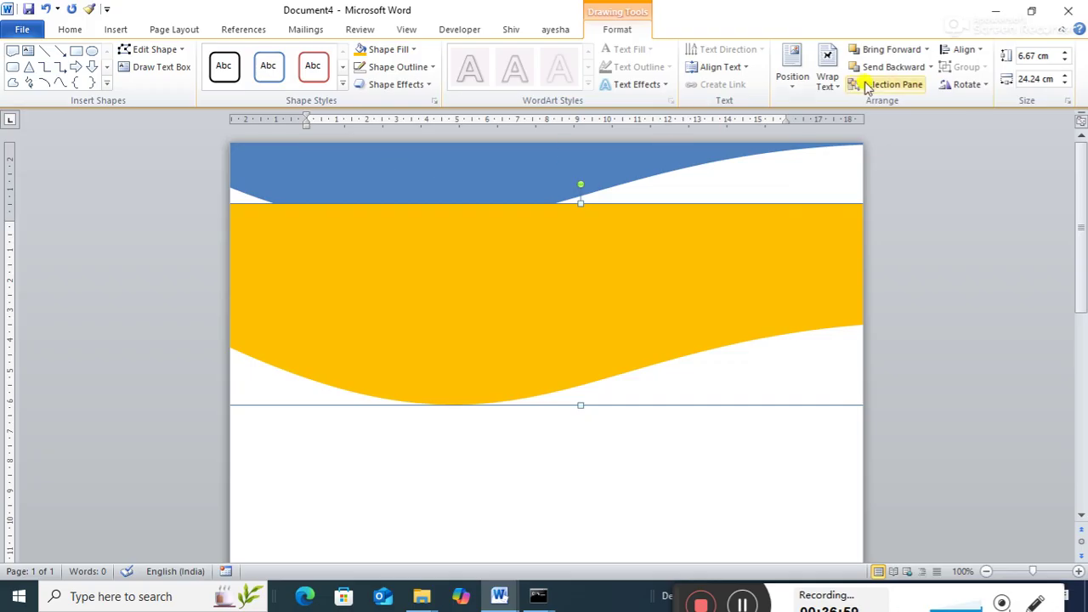
# Step: Send the orange wave behind the text layer and nudge it up until it shows as a curved band beneath the blue wave
pyautogui.click(935, 71)
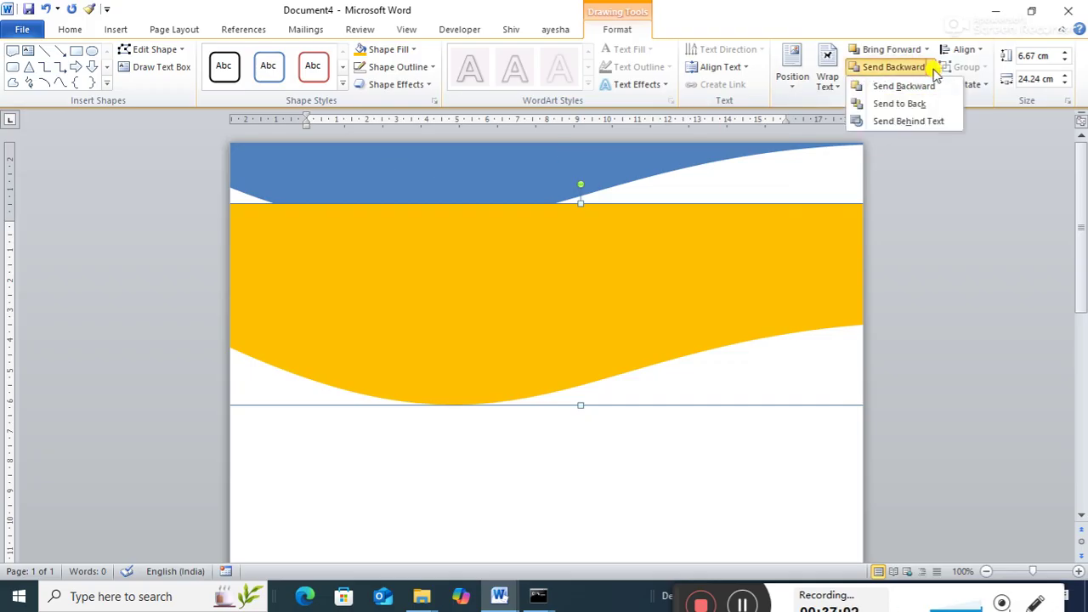
pyautogui.click(928, 124)
pyautogui.press('Up')
pyautogui.press('Up')
pyautogui.press('Up')
pyautogui.press('Up')
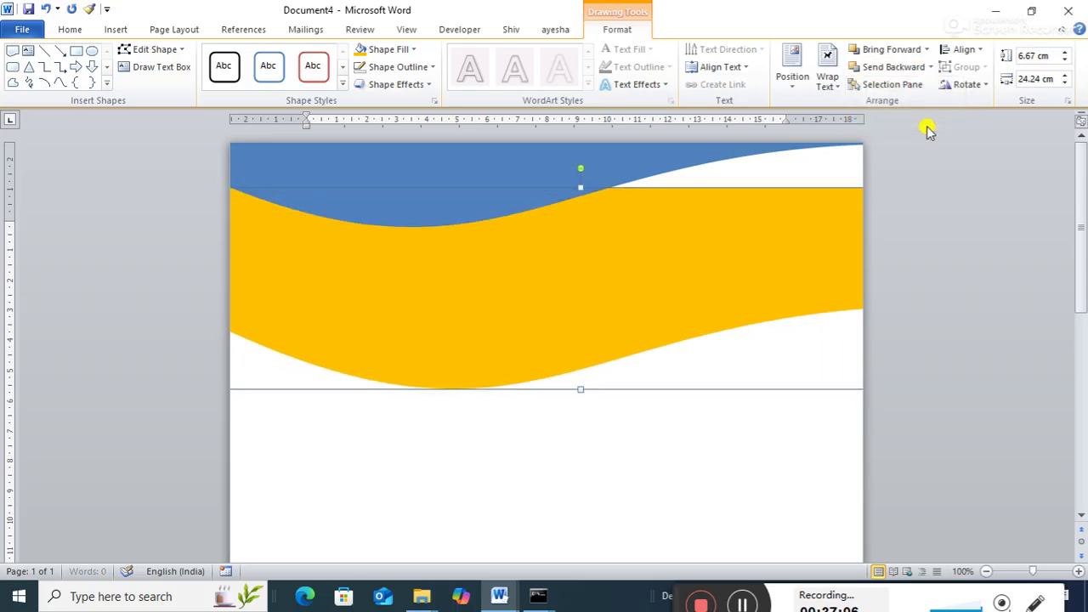
pyautogui.press('Up')
pyautogui.press('Up')
pyautogui.press('Up')
pyautogui.press('Up')
pyautogui.press('Up')
pyautogui.press('Up')
pyautogui.press('Up')
pyautogui.press('Up')
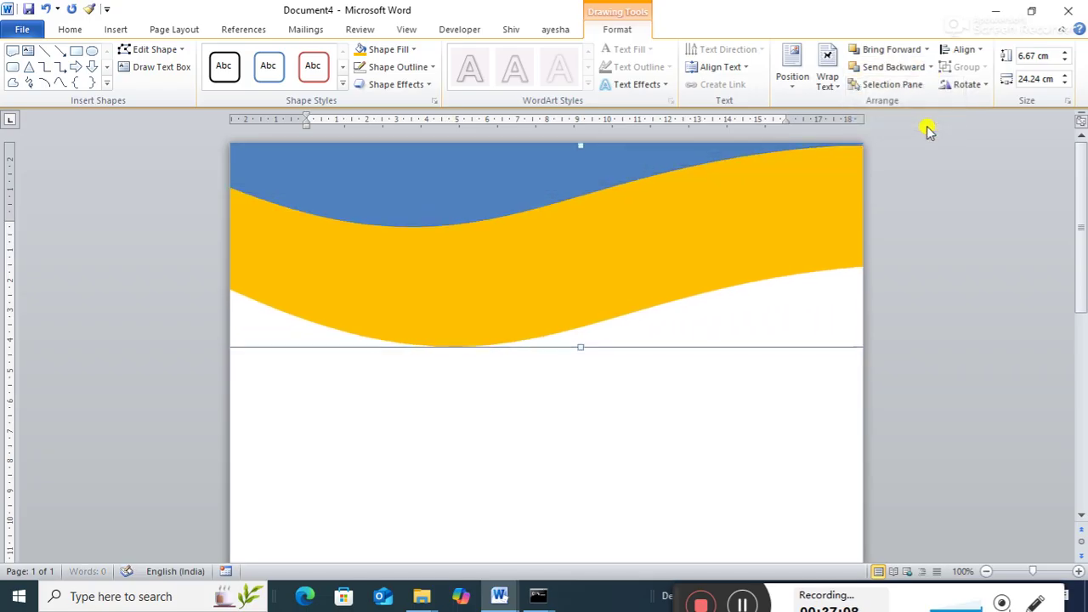
pyautogui.press('Up')
pyautogui.press('Up')
pyautogui.press('Up')
pyautogui.press('Up')
pyautogui.press('Up')
pyautogui.press('Up')
pyautogui.press('Up')
pyautogui.press('Up')
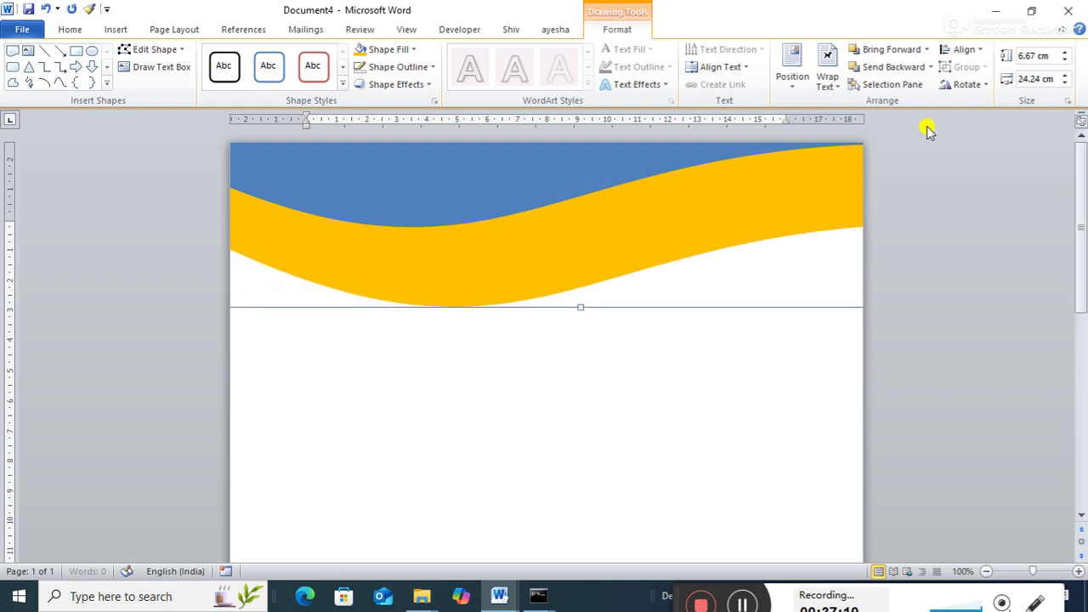
# Step: Give the blue wave shape a white outline with a weight of 6 pt
pyautogui.click(472, 206)
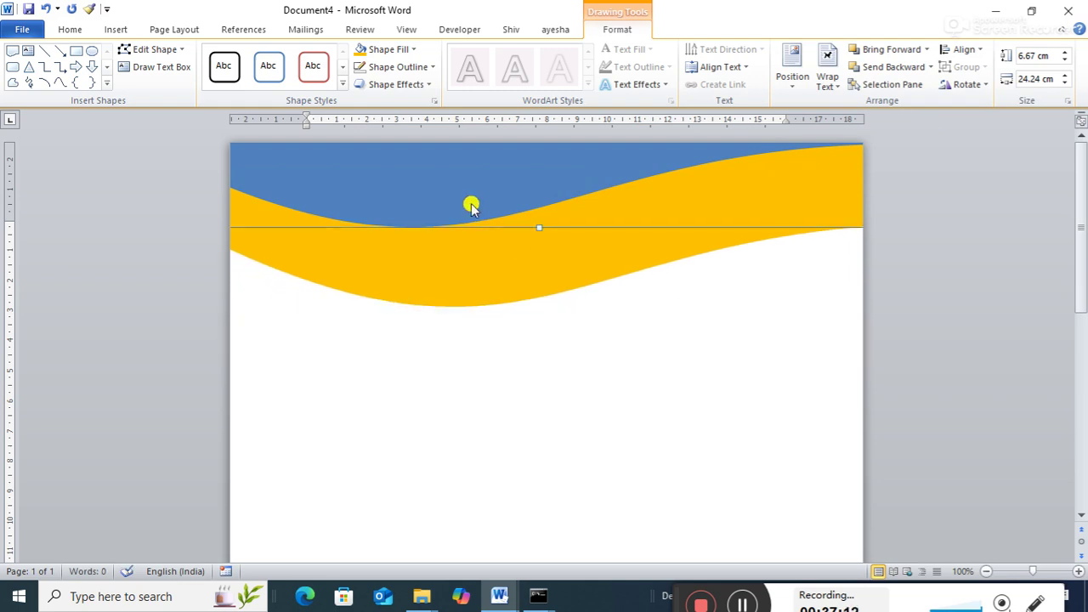
pyautogui.click(435, 68)
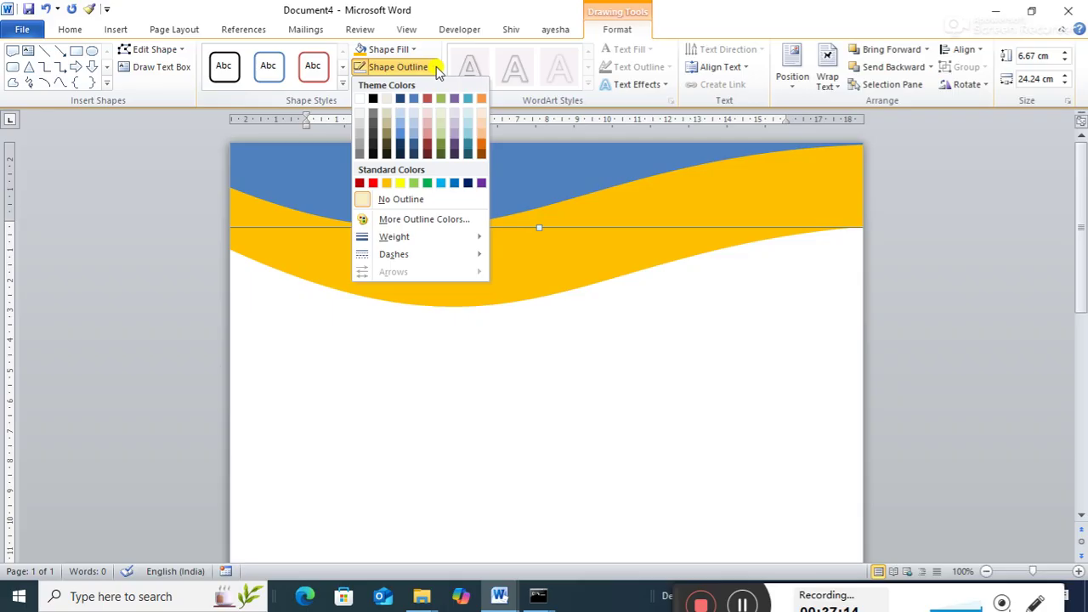
pyautogui.click(361, 99)
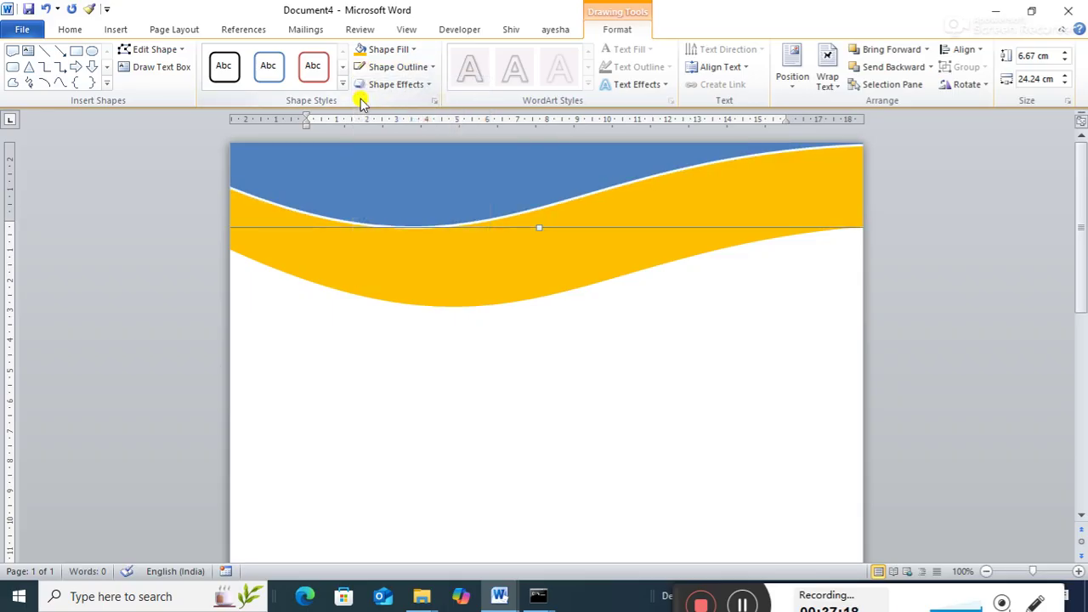
pyautogui.click(432, 67)
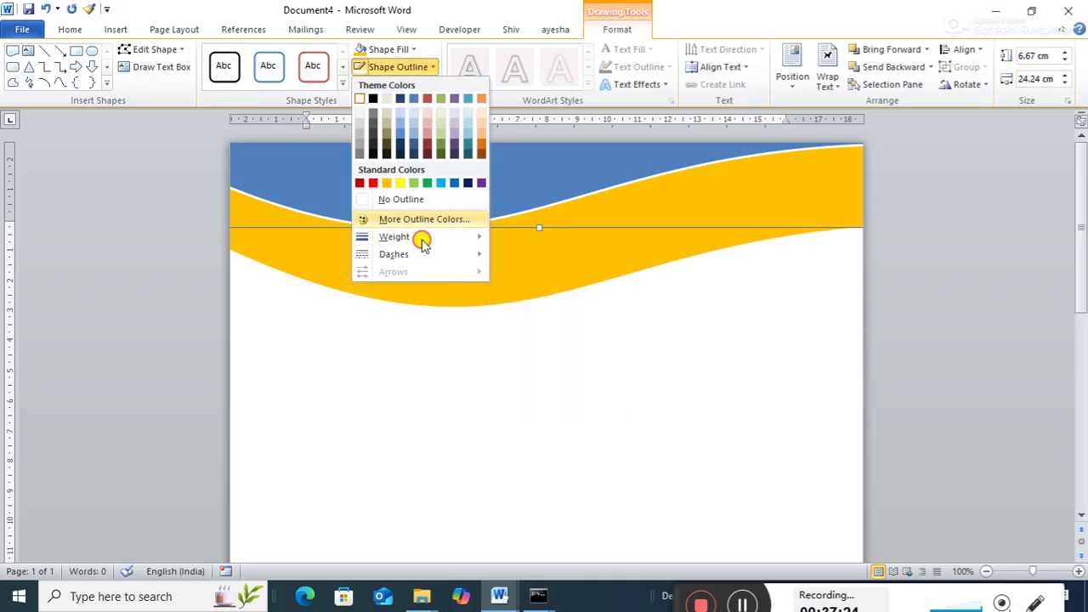
pyautogui.moveTo(420, 238)
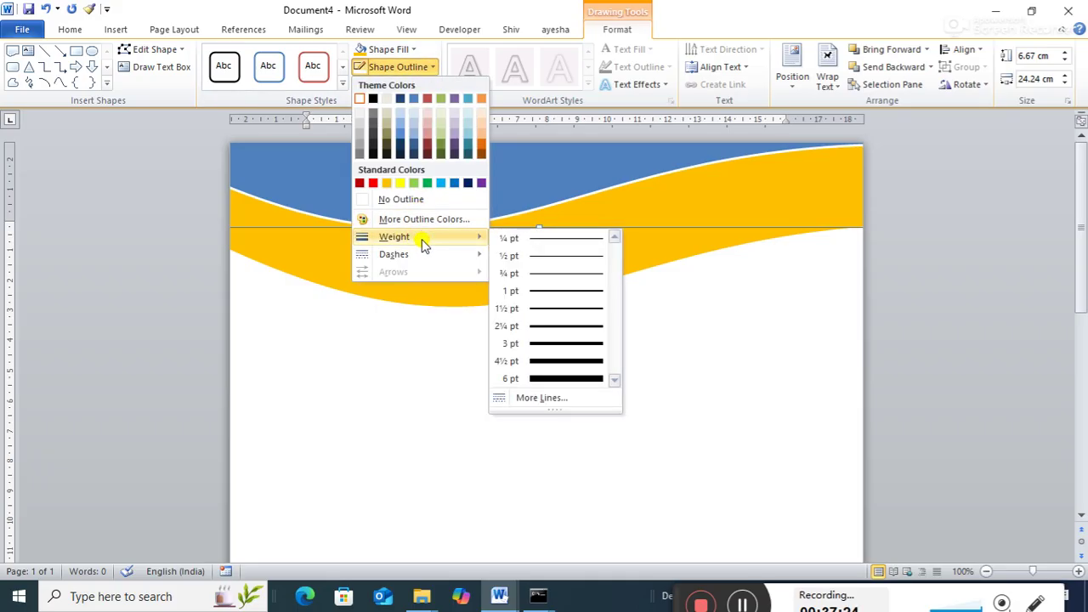
pyautogui.click(607, 380)
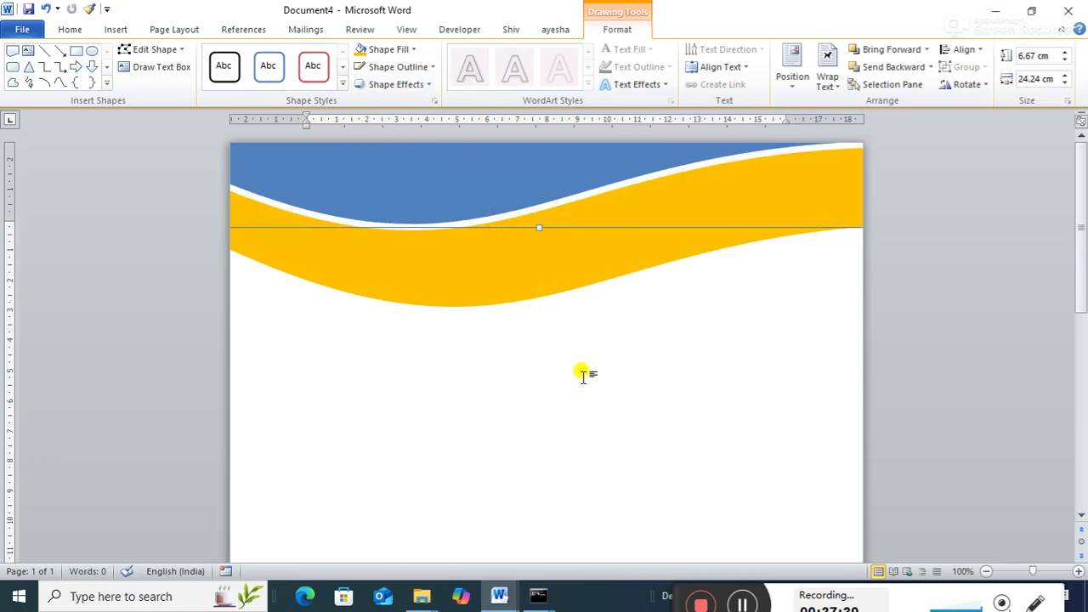
# Step: Nudge the white-outlined blue wave up slightly over the orange band, and deselect it
pyautogui.press('Up')
pyautogui.press('Up')
pyautogui.press('Up')
pyautogui.press('Up')
pyautogui.press('Up')
pyautogui.press('Up')
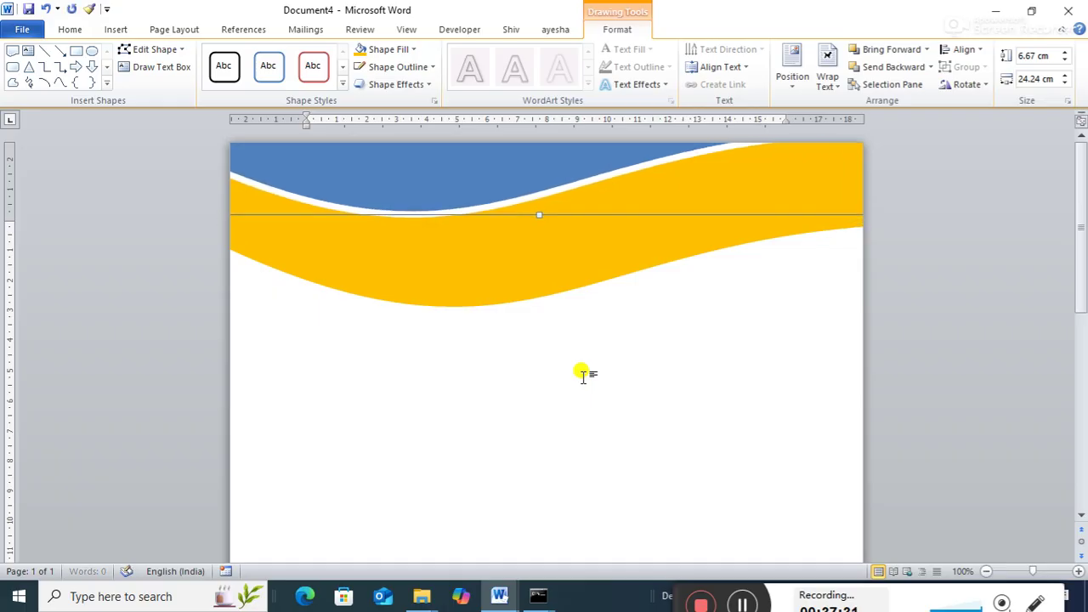
pyautogui.press('Up')
pyautogui.press('Up')
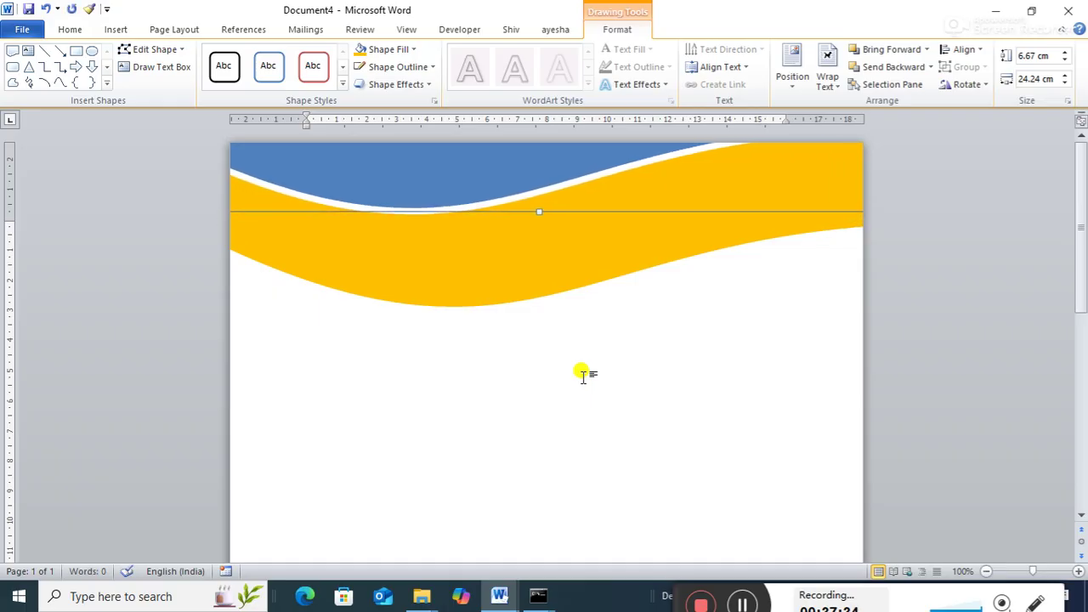
pyautogui.click(577, 310)
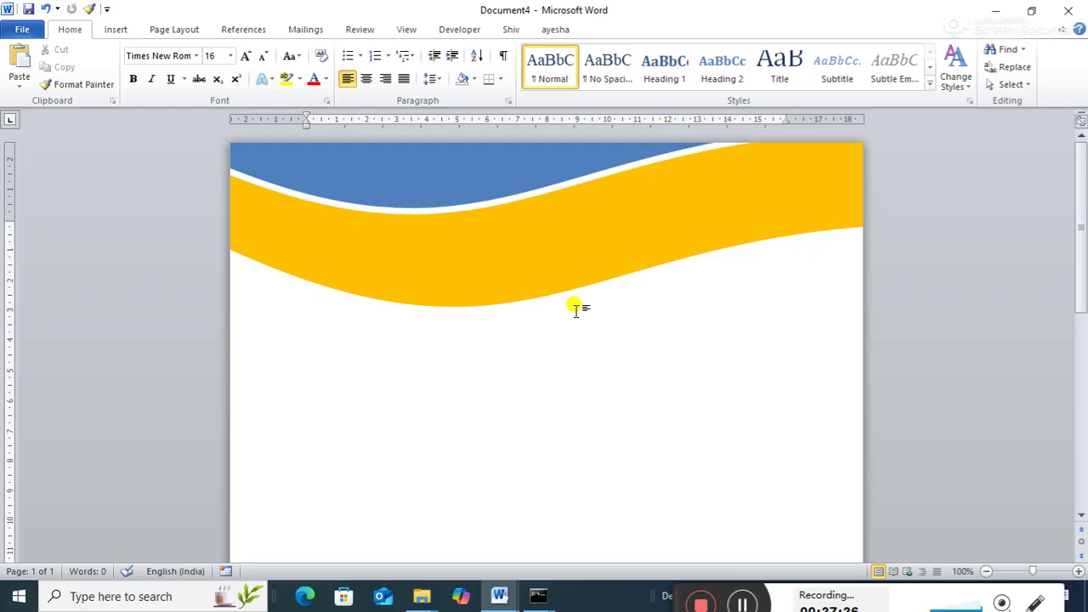
# Step: Nudge the blue wave down until its white outline stays on the page across the full width
pyautogui.click(447, 183)
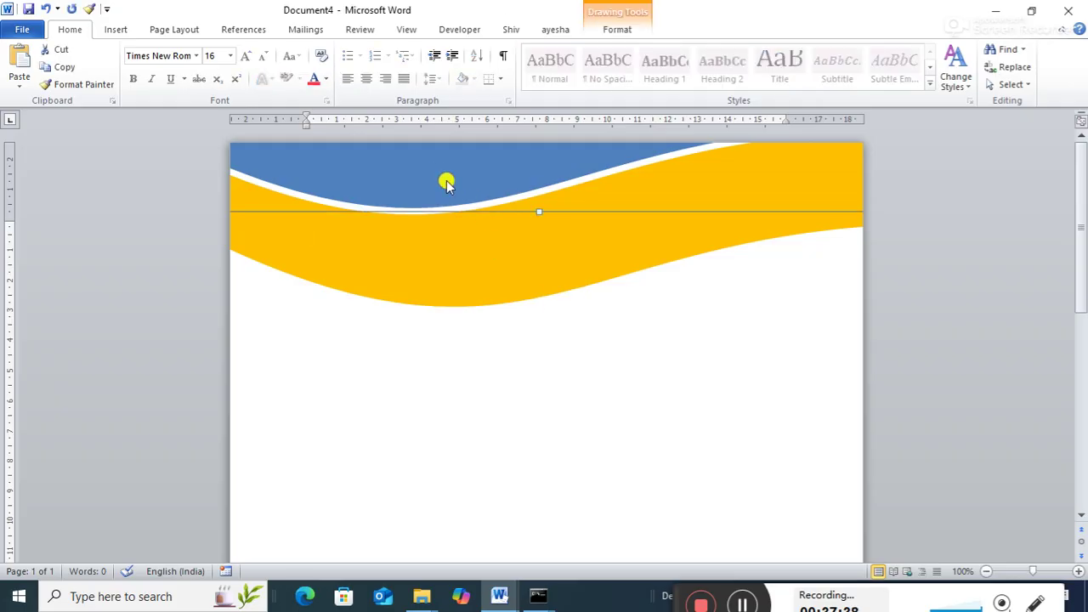
pyautogui.press('Down')
pyautogui.press('Down')
pyautogui.press('Down')
pyautogui.press('Down')
pyautogui.press('Down')
pyautogui.press('Down')
pyautogui.press('Down')
pyautogui.press('Down')
pyautogui.press('Down')
pyautogui.press('Down')
pyautogui.press('Down')
pyautogui.press('Down')
pyautogui.press('Down')
pyautogui.press('Down')
pyautogui.press('Down')
pyautogui.press('Down')
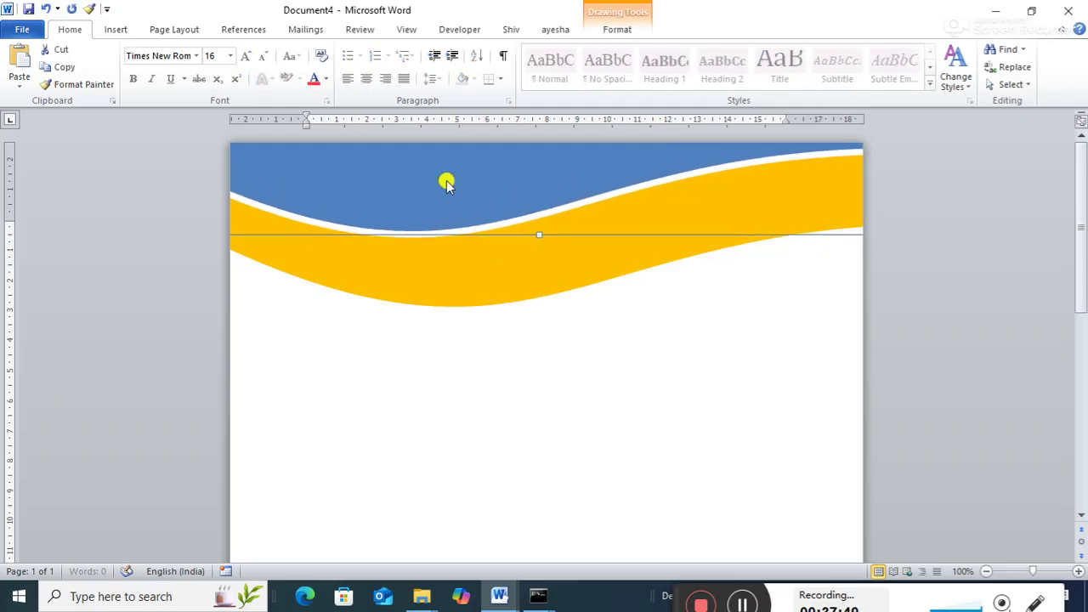
pyautogui.press('Up')
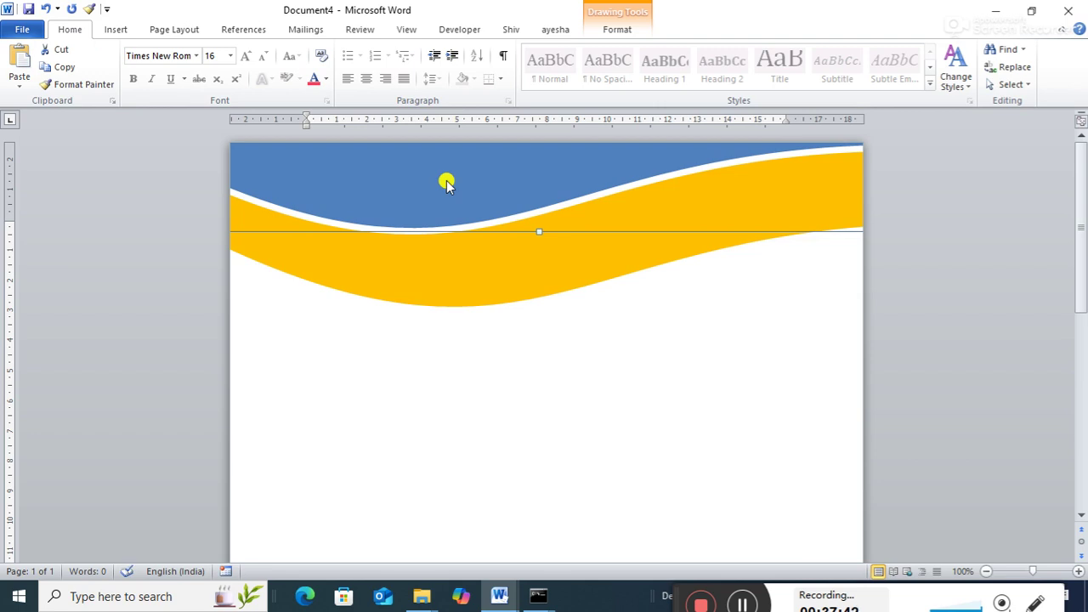
# Step: Nudge the orange wave up until only a thin band tapering toward the page's left edge remains below the blue wave, and deselect it
pyautogui.click(450, 283)
pyautogui.press('Up')
pyautogui.press('Up')
pyautogui.press('Up')
pyautogui.press('Up')
pyautogui.press('Up')
pyautogui.press('Up')
pyautogui.press('Up')
pyautogui.press('Up')
pyautogui.press('Up')
pyautogui.press('Up')
pyautogui.press('Up')
pyautogui.press('Up')
pyautogui.press('Up')
pyautogui.press('Up')
pyautogui.press('Up')
pyautogui.press('Up')
pyautogui.press('Up')
pyautogui.press('Up')
pyautogui.press('Up')
pyautogui.press('Up')
pyautogui.press('Up')
pyautogui.press('Up')
pyautogui.press('Up')
pyautogui.press('Up')
pyautogui.press('Up')
pyautogui.press('Up')
pyautogui.press('Up')
pyautogui.press('Up')
pyautogui.press('Up')
pyautogui.press('Up')
pyautogui.press('Up')
pyautogui.press('Up')
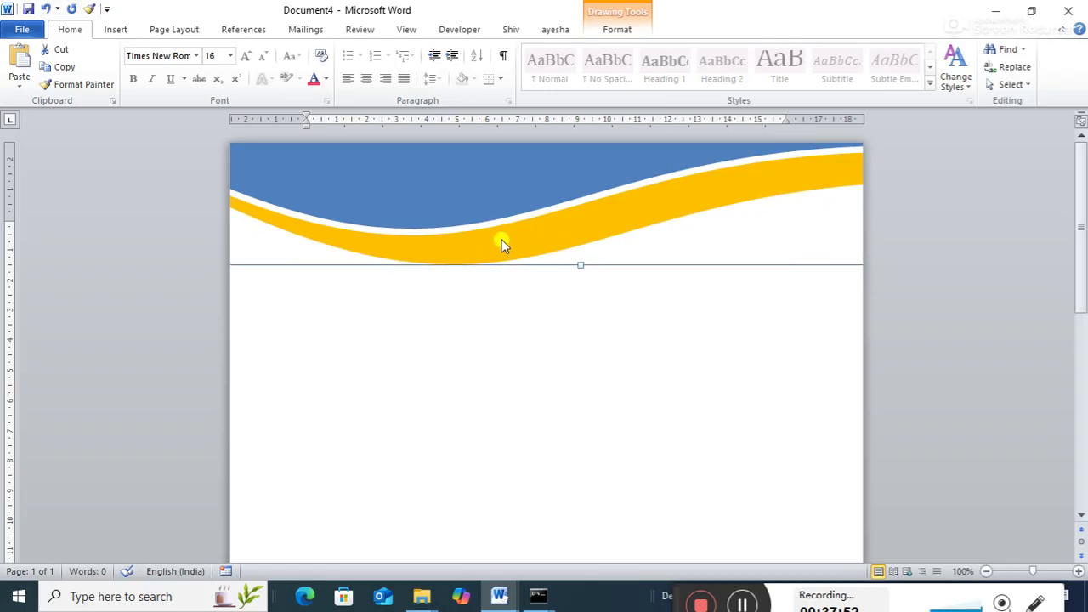
pyautogui.press('Up')
pyautogui.press('Up')
pyautogui.press('Up')
pyautogui.press('Up')
pyautogui.press('Up')
pyautogui.press('Up')
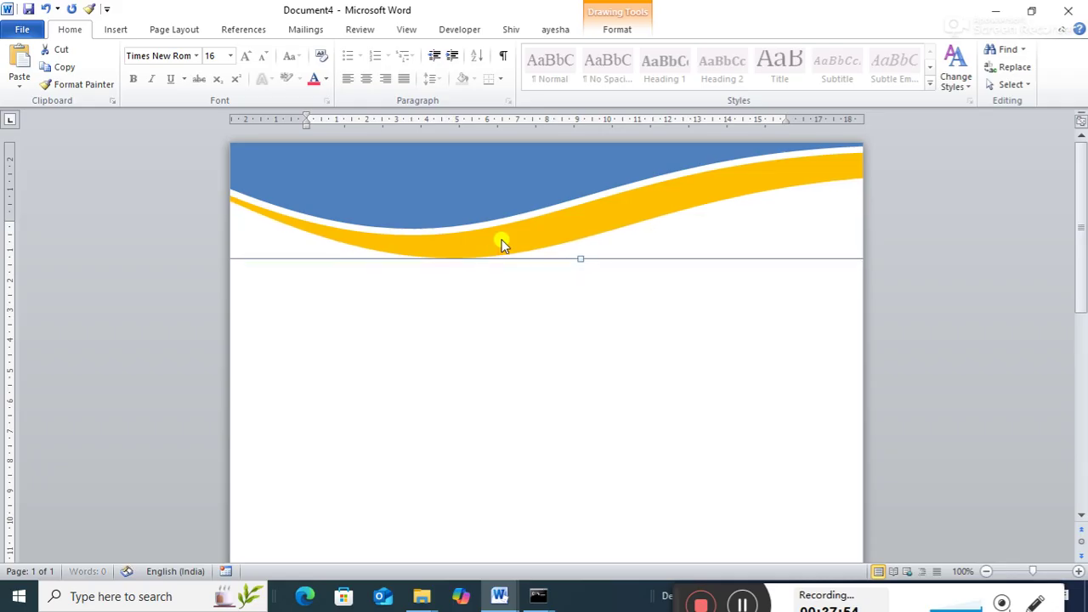
pyautogui.press('Up')
pyautogui.press('Up')
pyautogui.press('Up')
pyautogui.press('Up')
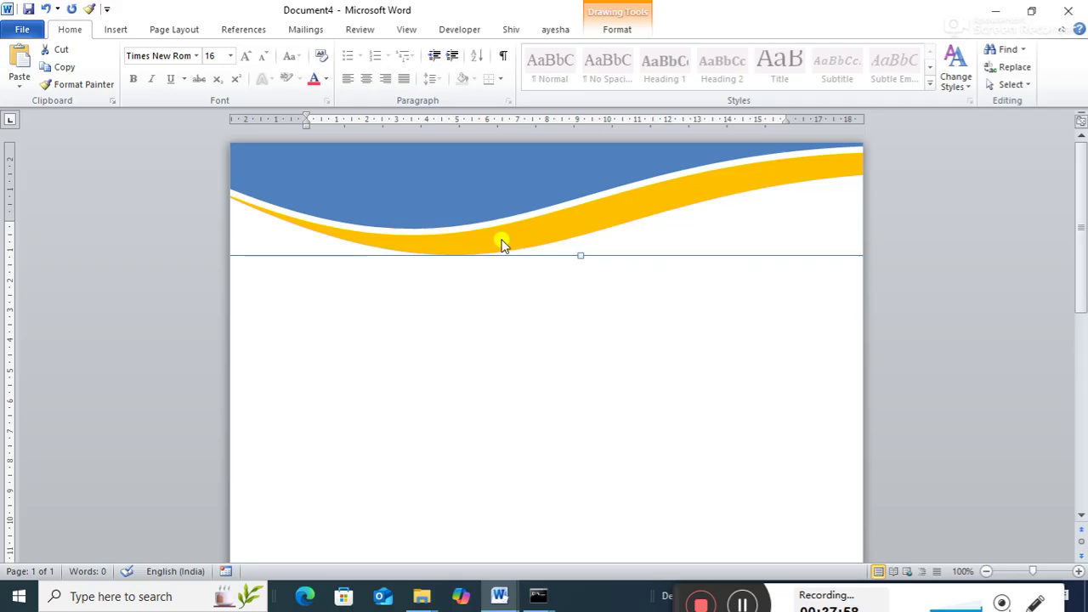
pyautogui.click(610, 372)
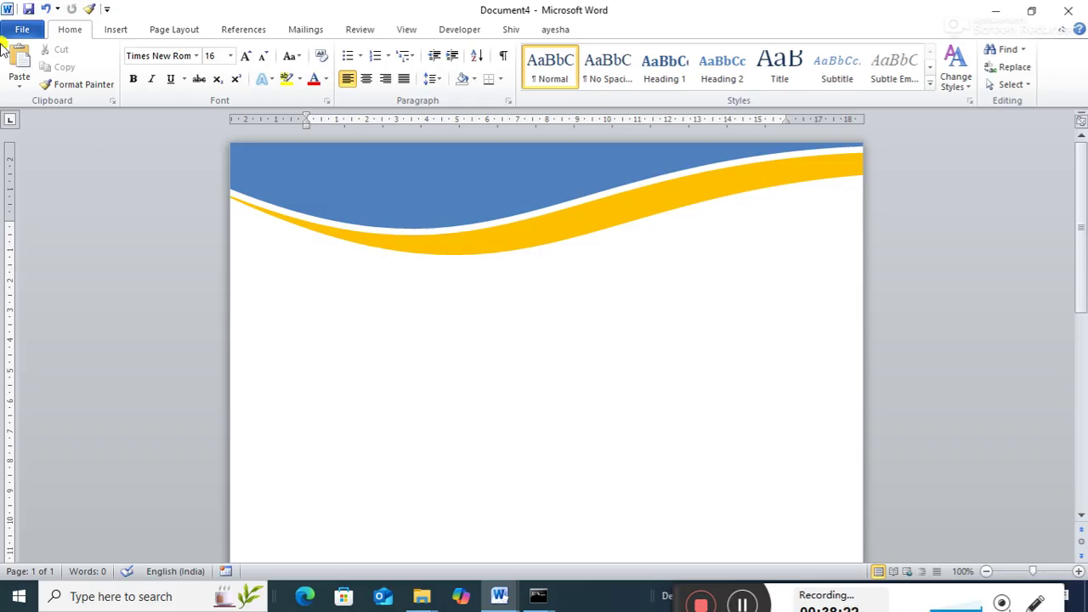
# Step: Select the whole document content and save it to the cover page gallery under the name MYCOVERPAGE
pyautogui.click(114, 30)
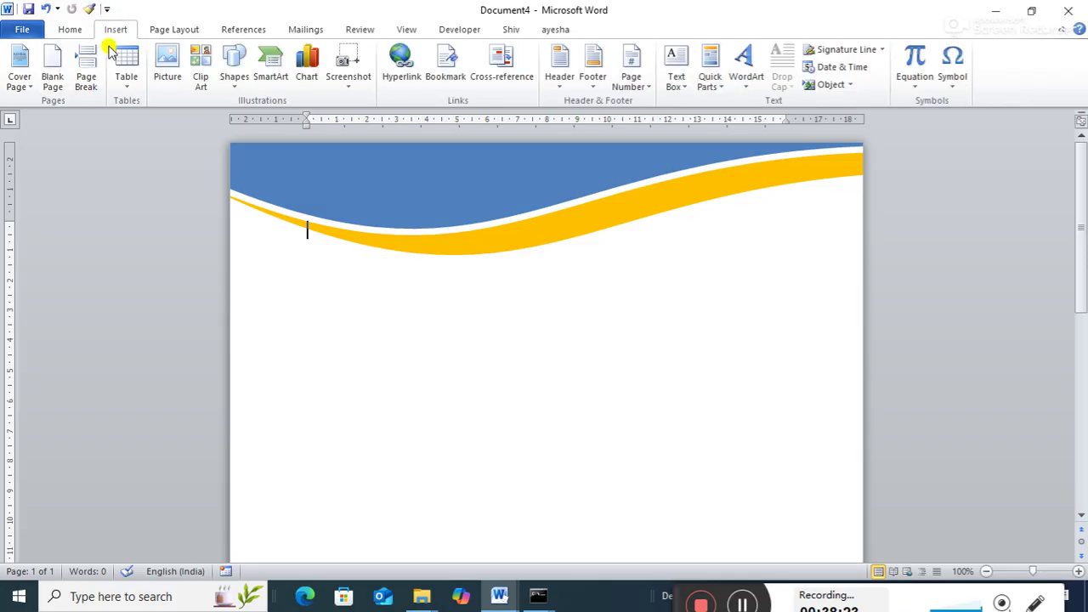
pyautogui.click(25, 85)
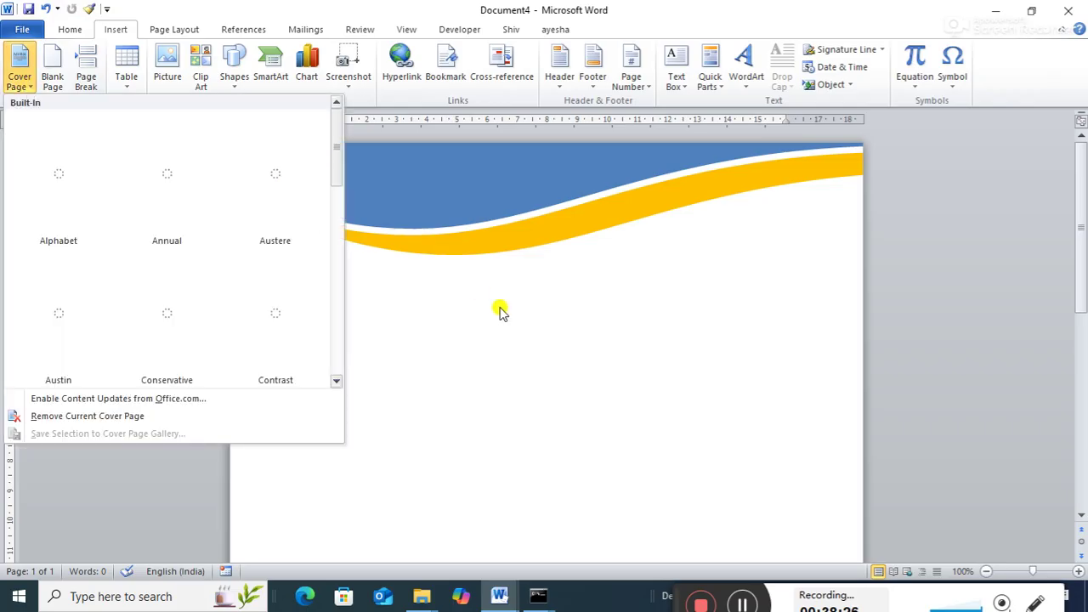
pyautogui.click(510, 396)
pyautogui.hotkey('ctrl', 'a')
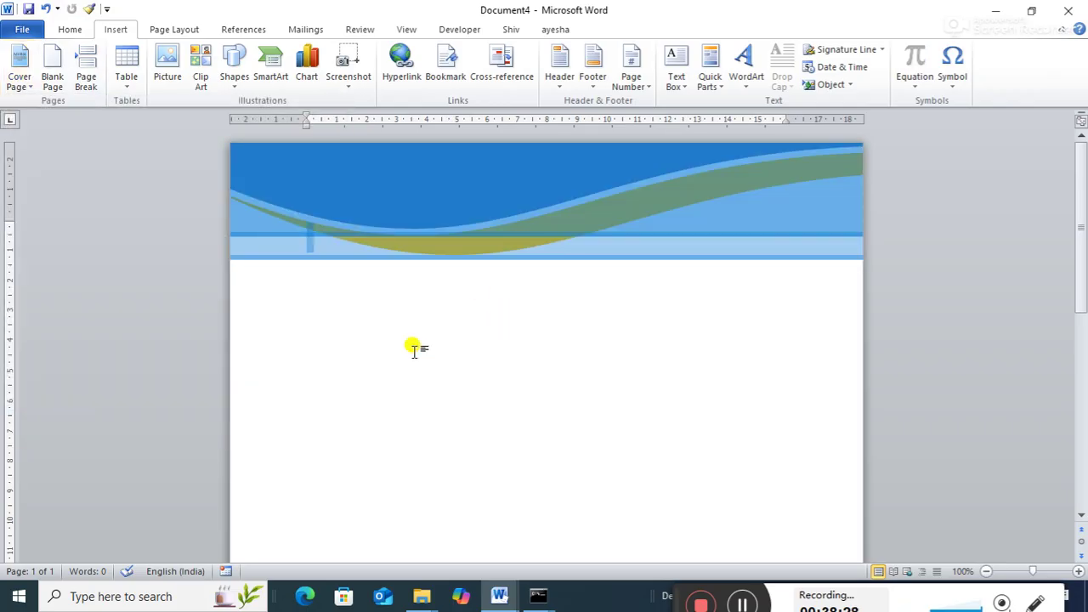
pyautogui.click(26, 88)
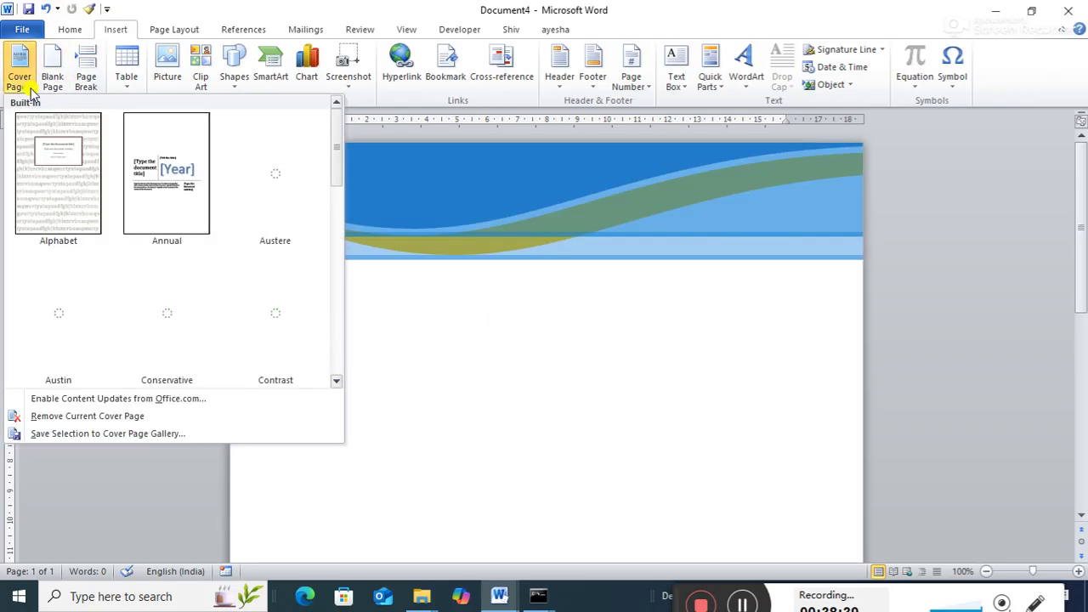
pyautogui.click(108, 436)
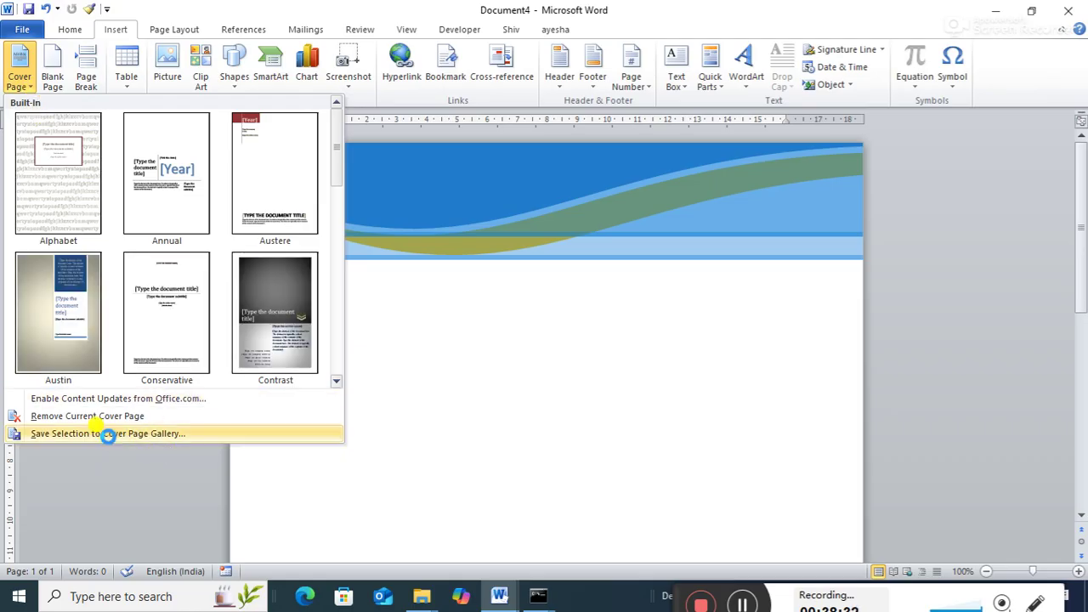
pyautogui.click(138, 434)
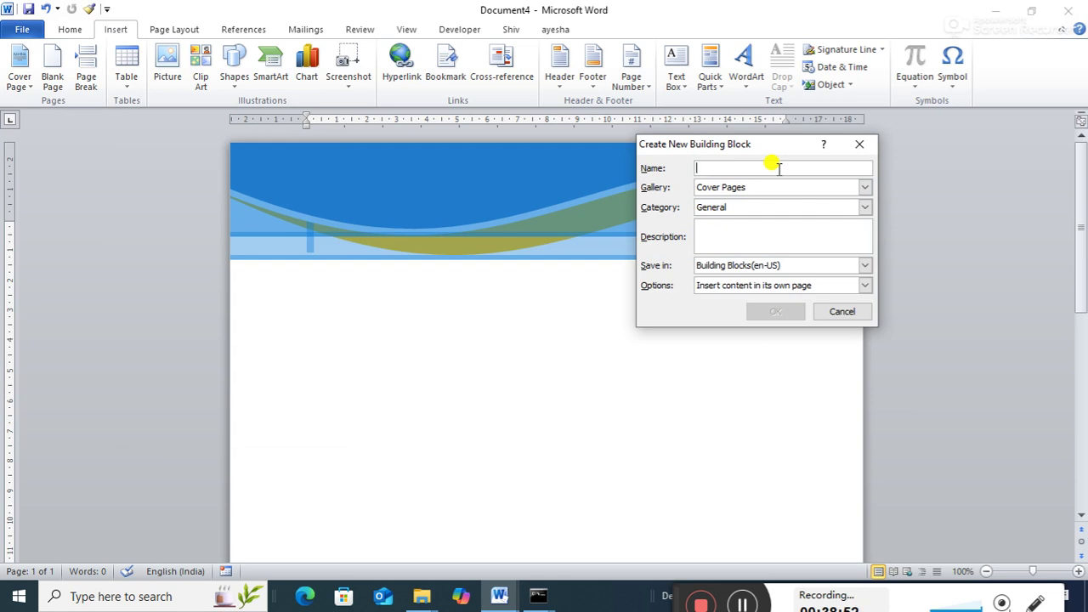
pyautogui.write('MYCOVERPAGE')
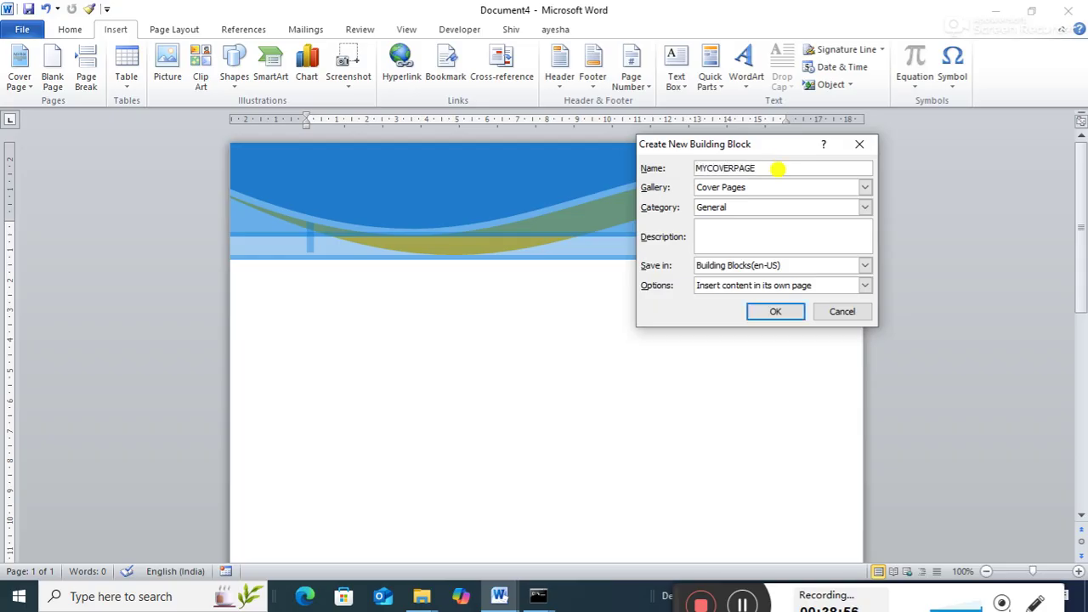
pyautogui.click(773, 313)
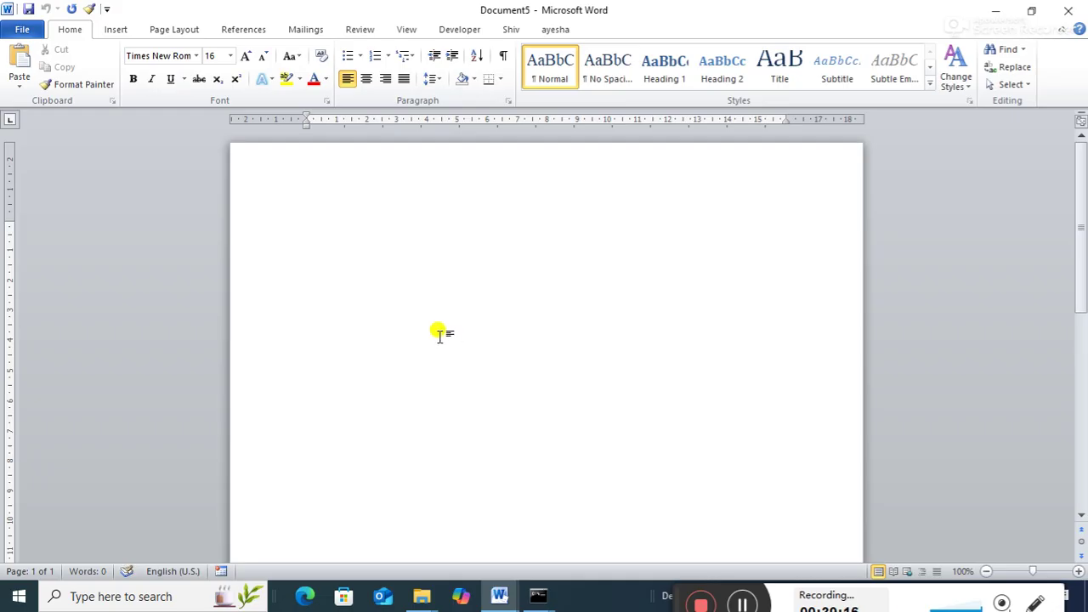
# Step: Generate sample text in the new blank document with =rand(5,6)
pyautogui.write('=rand')
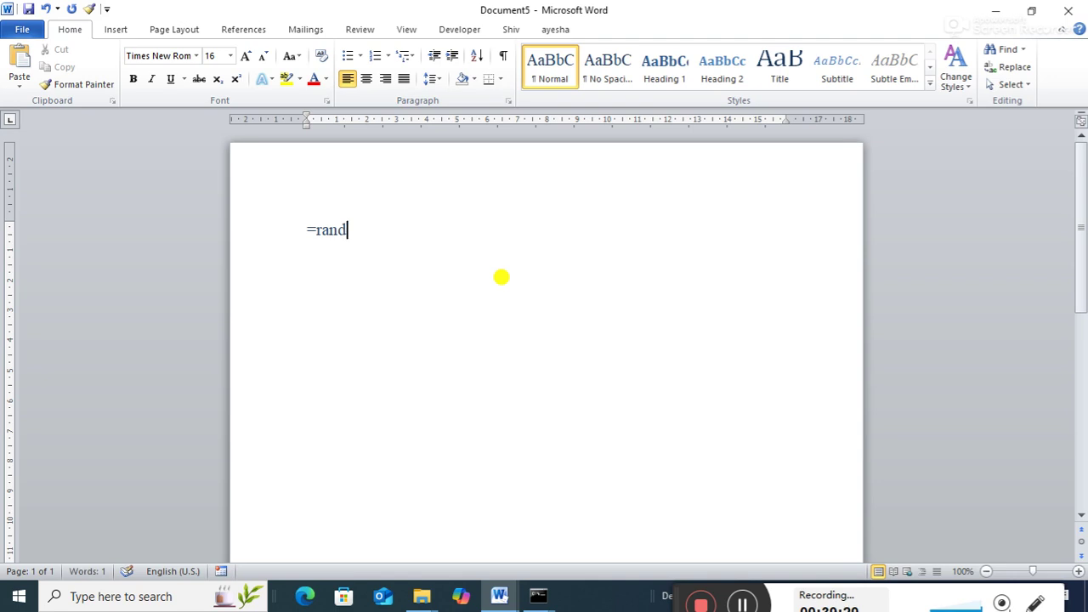
pyautogui.write('(5')
pyautogui.write('.')
pyautogui.write('6)')
pyautogui.press('Return')
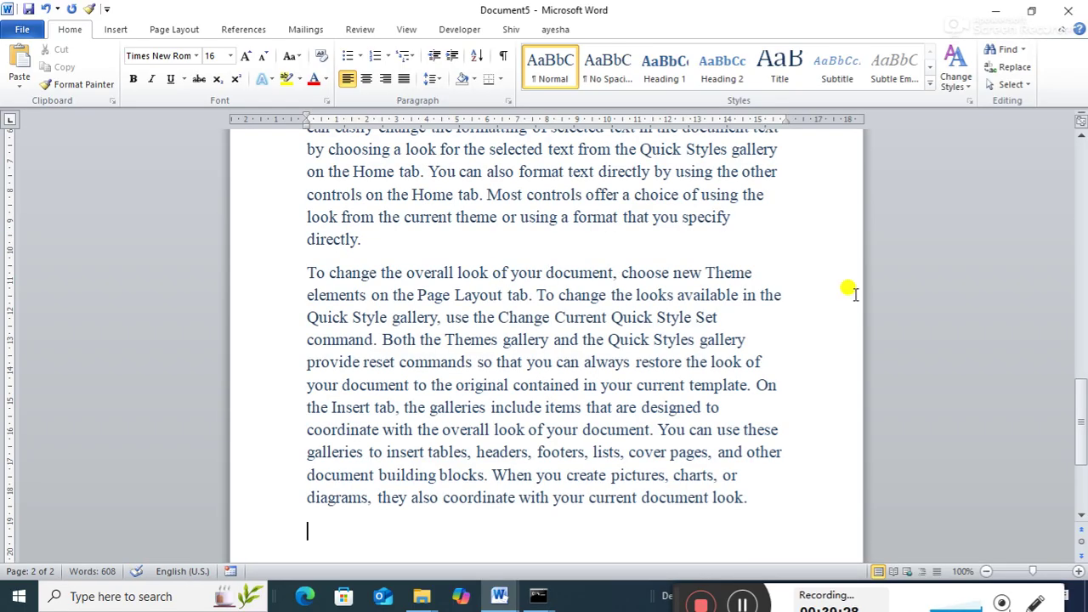
# Step: Insert an empty paragraph above the first paragraph of the sample text and place the cursor in it
pyautogui.moveTo(1077, 425); pyautogui.dragTo(1039, 157)
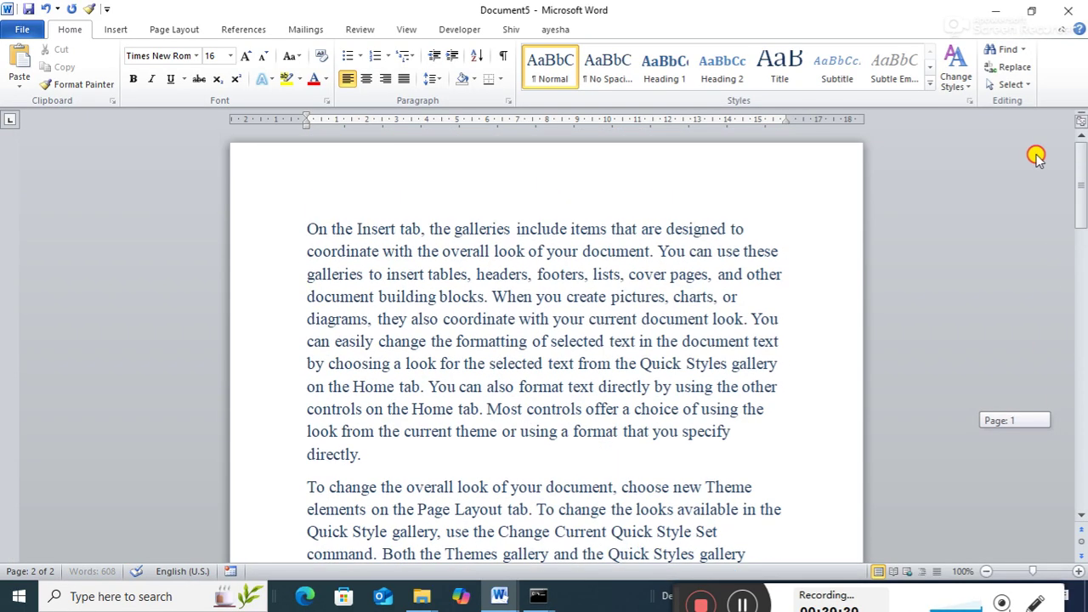
pyautogui.moveTo(746, 229); pyautogui.dragTo(357, 229)
pyautogui.click(302, 226)
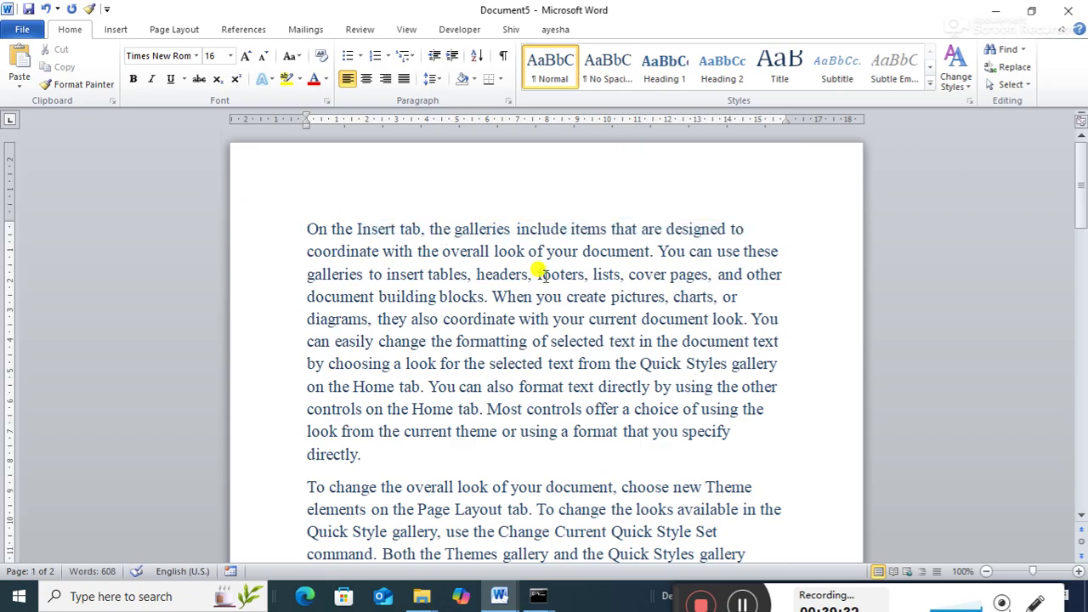
pyautogui.press('Return')
pyautogui.press('Up')
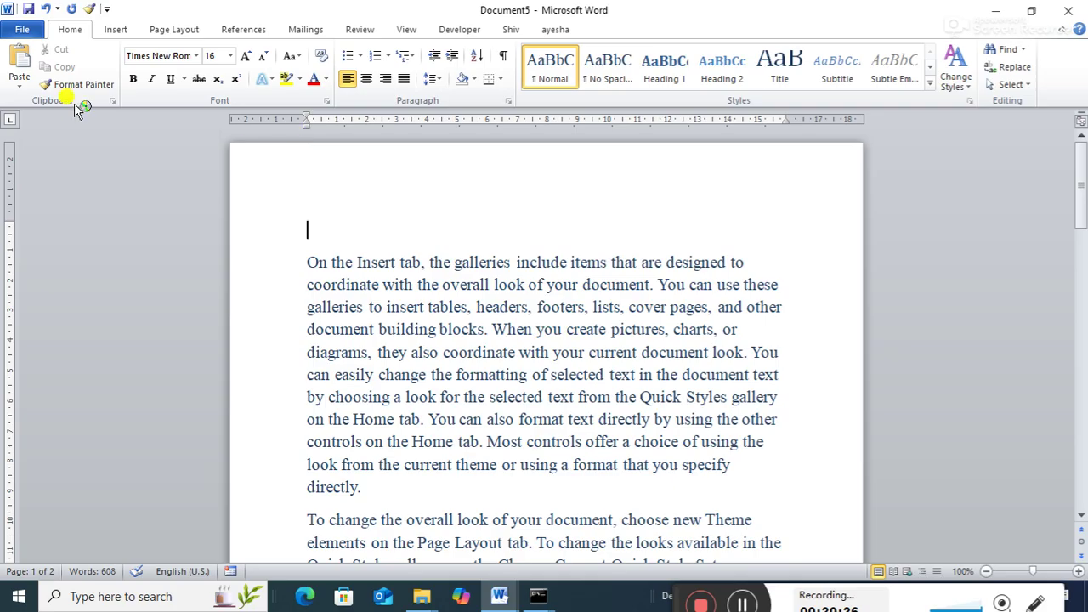
# Step: Insert the custom MYCOVERPAGE cover page from the General group at the start of the document
pyautogui.click(113, 29)
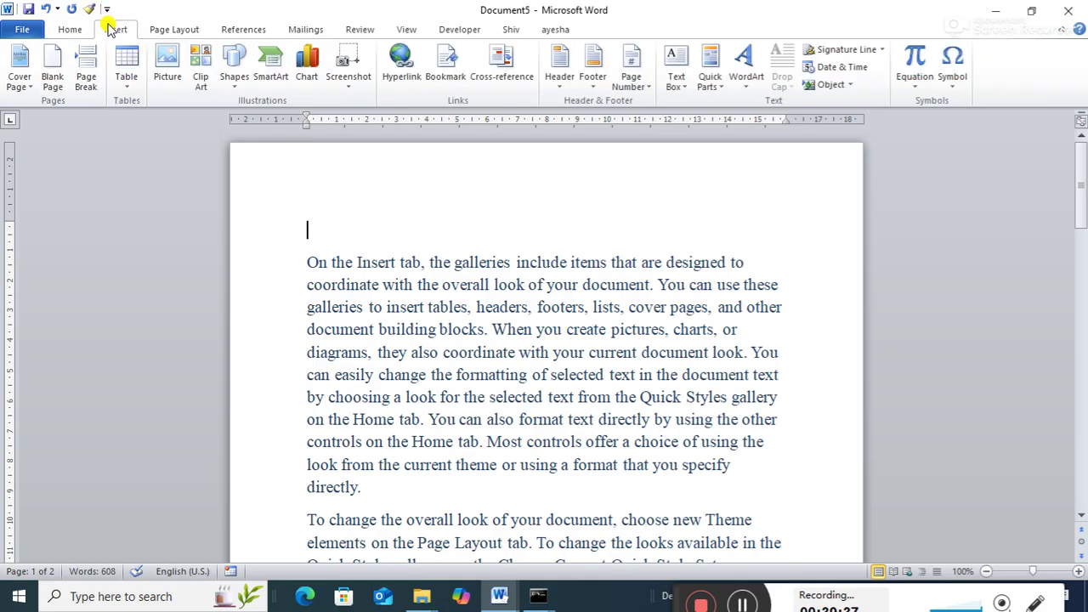
pyautogui.click(27, 89)
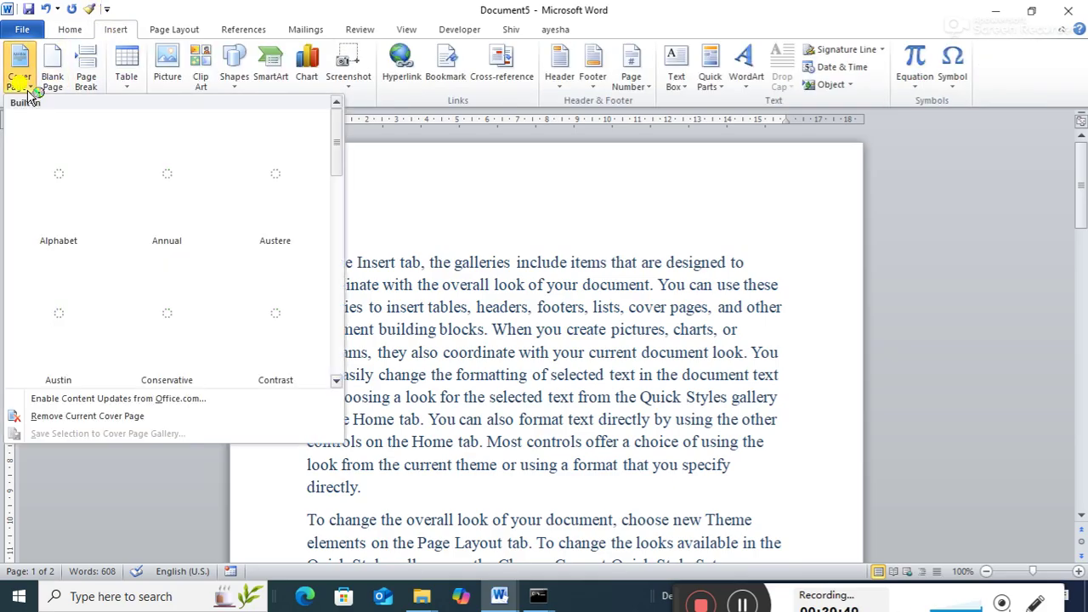
pyautogui.moveTo(335, 151); pyautogui.dragTo(339, 347)
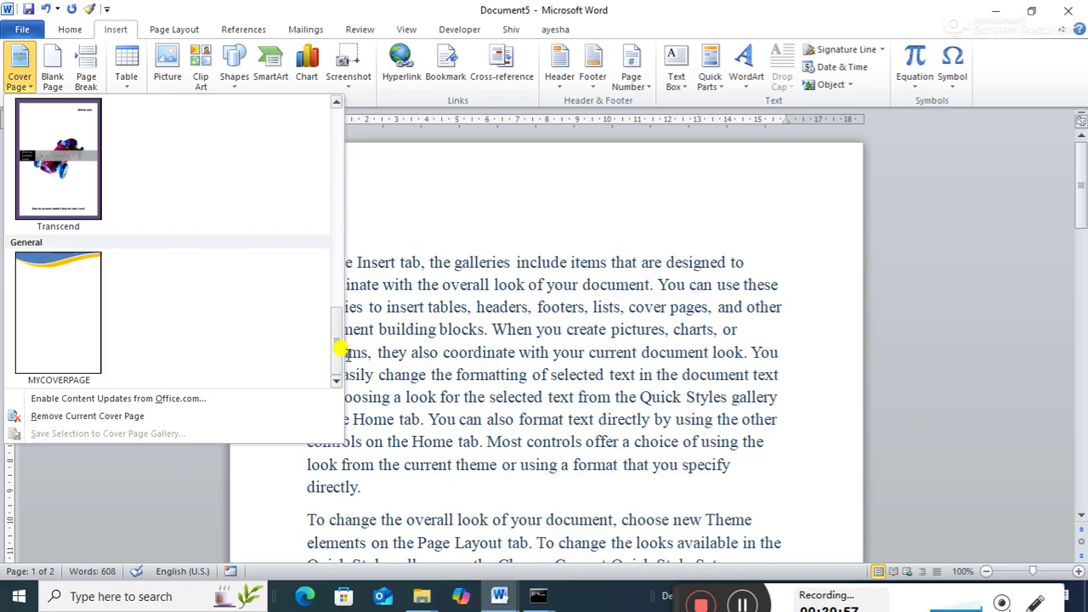
pyautogui.click(53, 327)
pyautogui.moveTo(1082, 181); pyautogui.dragTo(1047, 173)
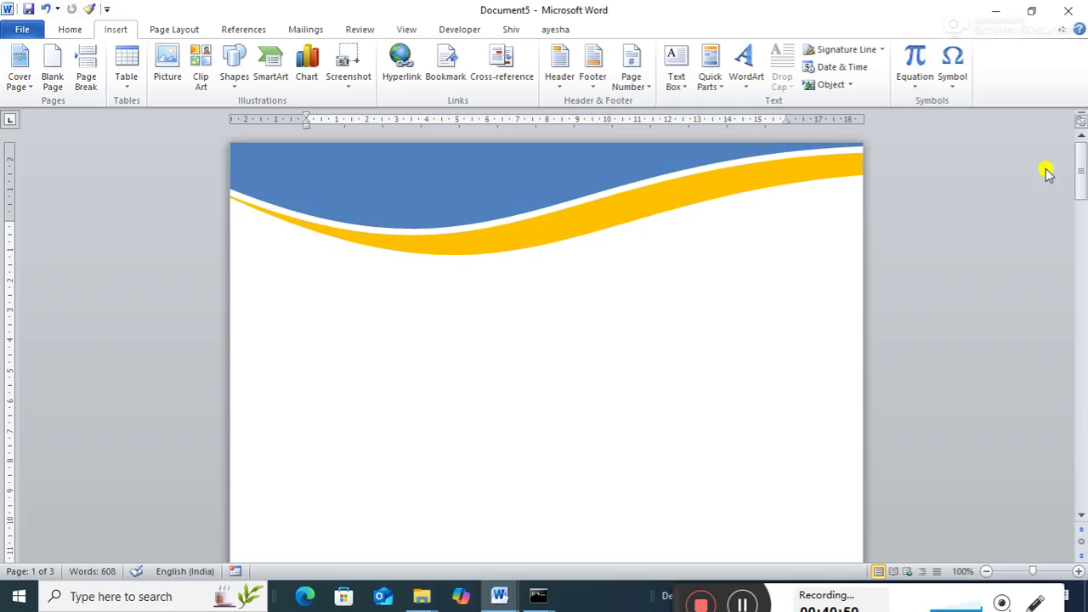
pyautogui.moveTo(1081, 161); pyautogui.dragTo(1039, 204)
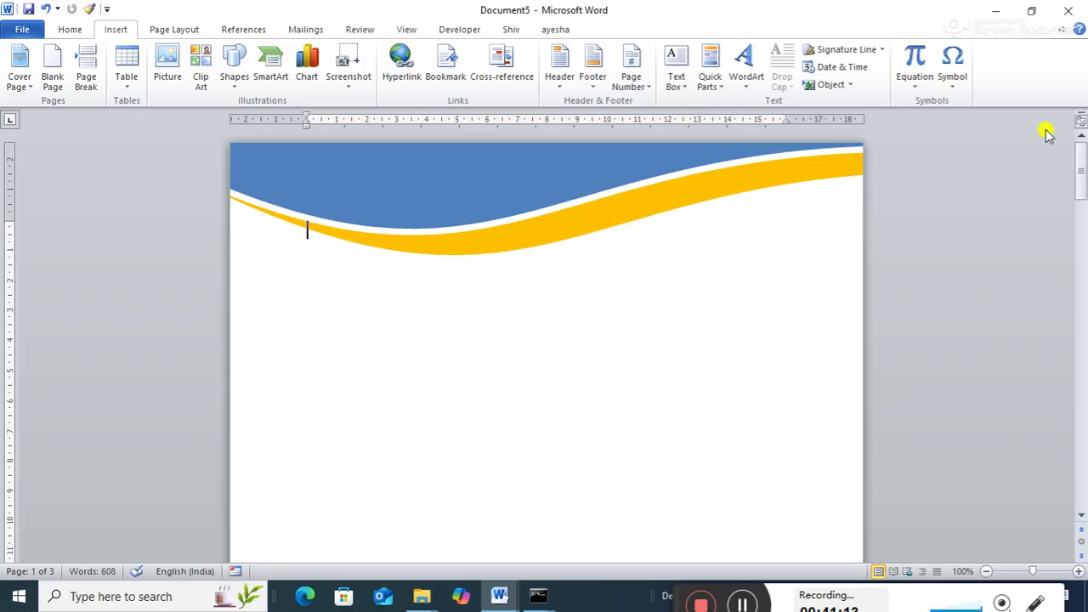
# Step: Add an empty paragraph after the first sample paragraph and insert a page break there
pyautogui.moveTo(1081, 176); pyautogui.dragTo(1023, 306)
pyautogui.click(376, 423)
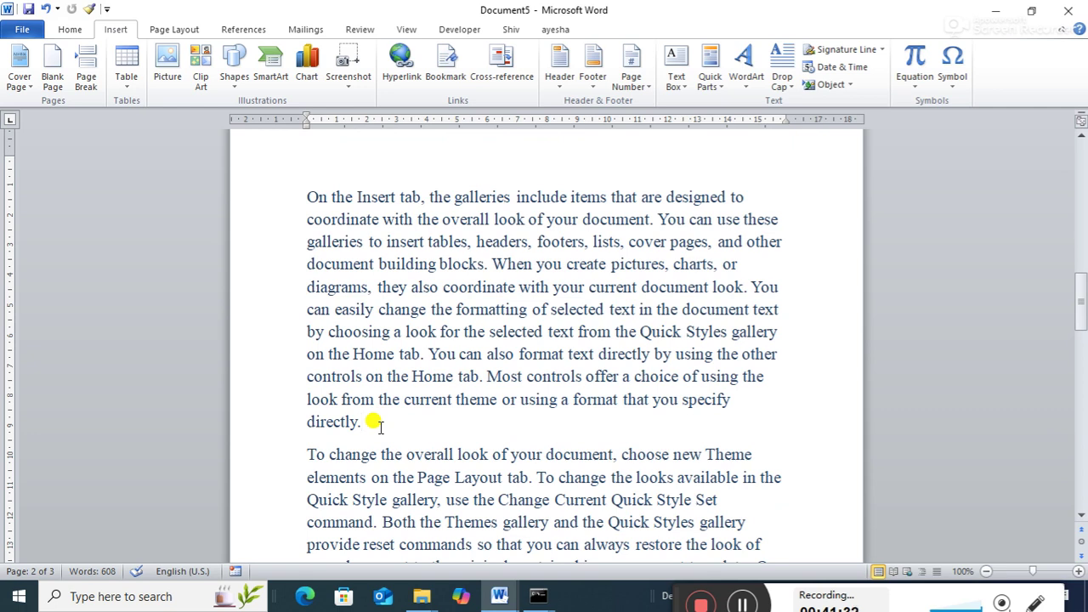
pyautogui.press('Return')
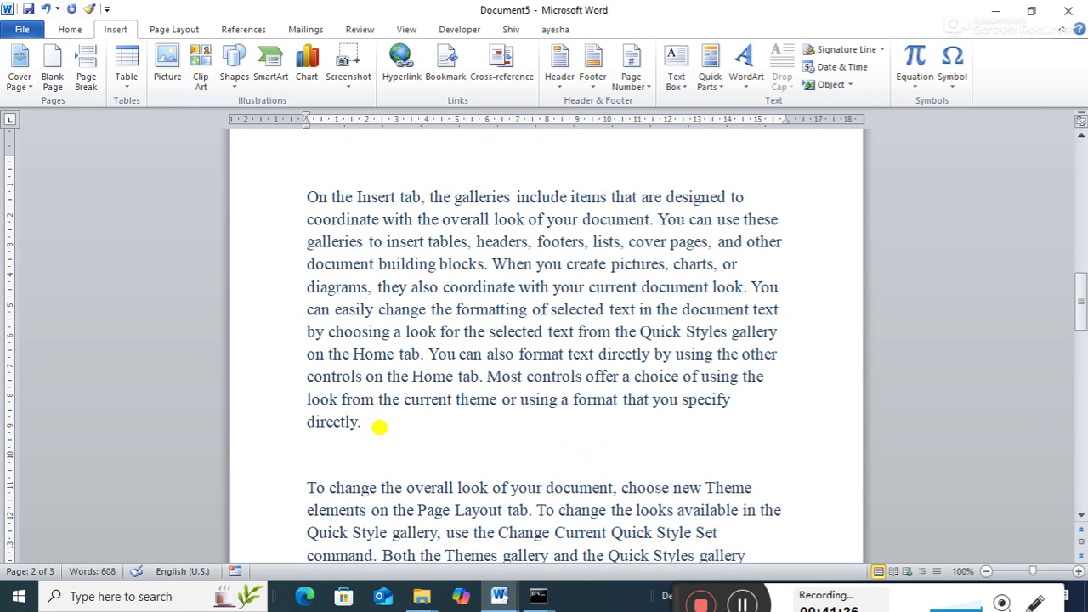
pyautogui.click(85, 85)
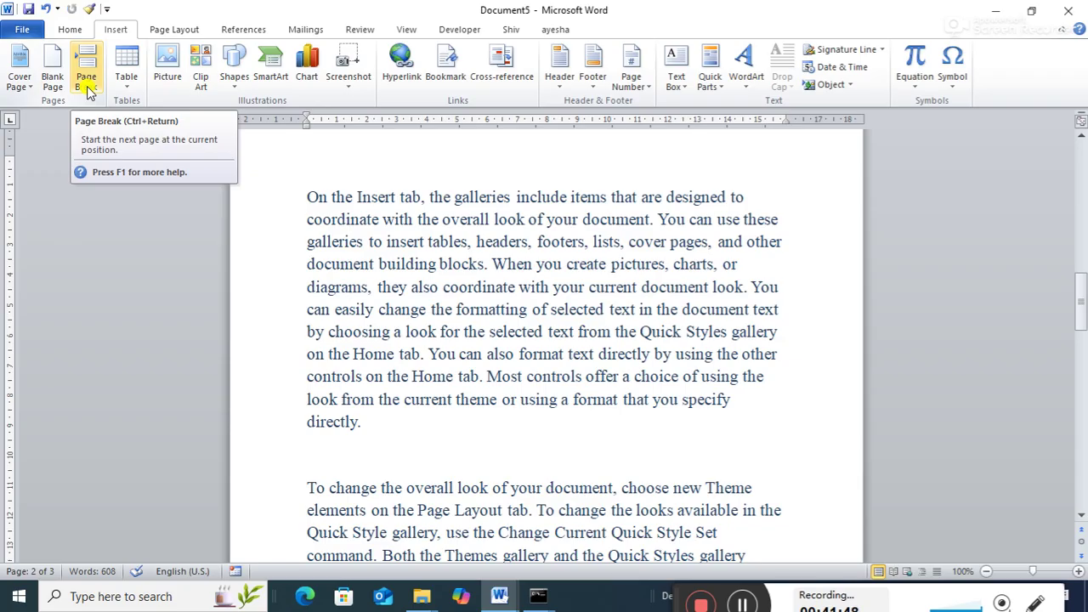
pyautogui.click(85, 81)
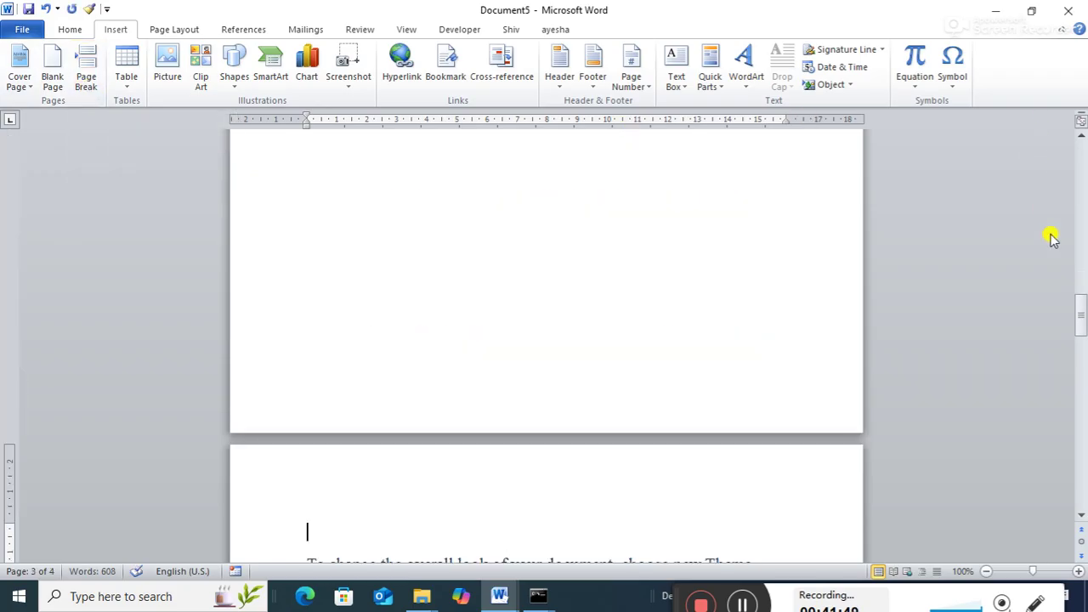
# Step: Try inserting a blank page in the empty space below the first sample paragraph
pyautogui.moveTo(1080, 315); pyautogui.dragTo(1068, 272)
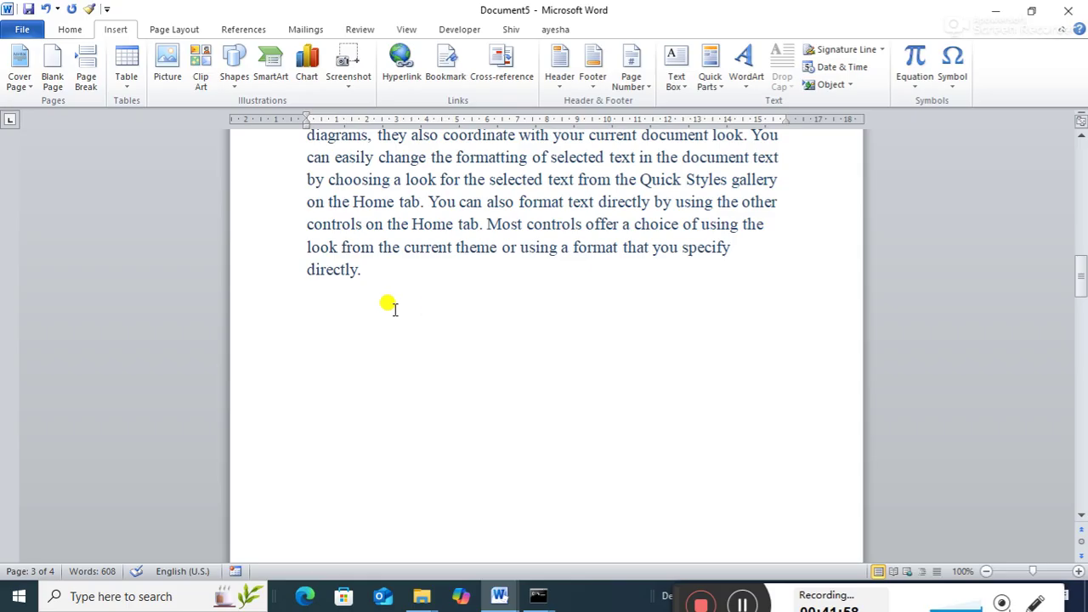
pyautogui.moveTo(1083, 272)
pyautogui.mouseDown()
pyautogui.moveTo(1083, 343)
pyautogui.moveTo(1062, 272)
pyautogui.mouseUp()
pyautogui.click(349, 394)
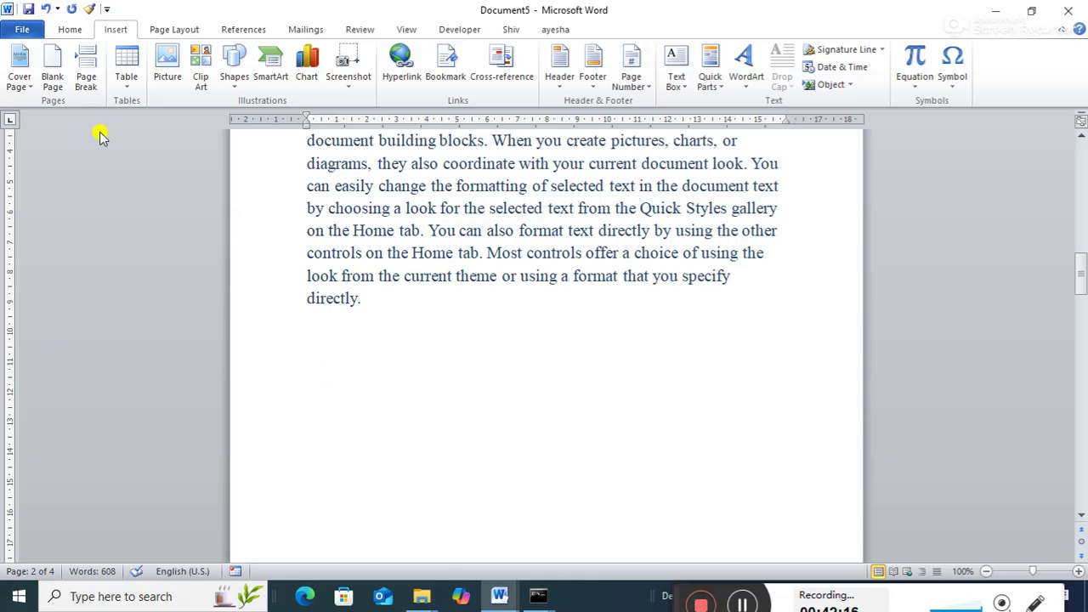
pyautogui.click(52, 74)
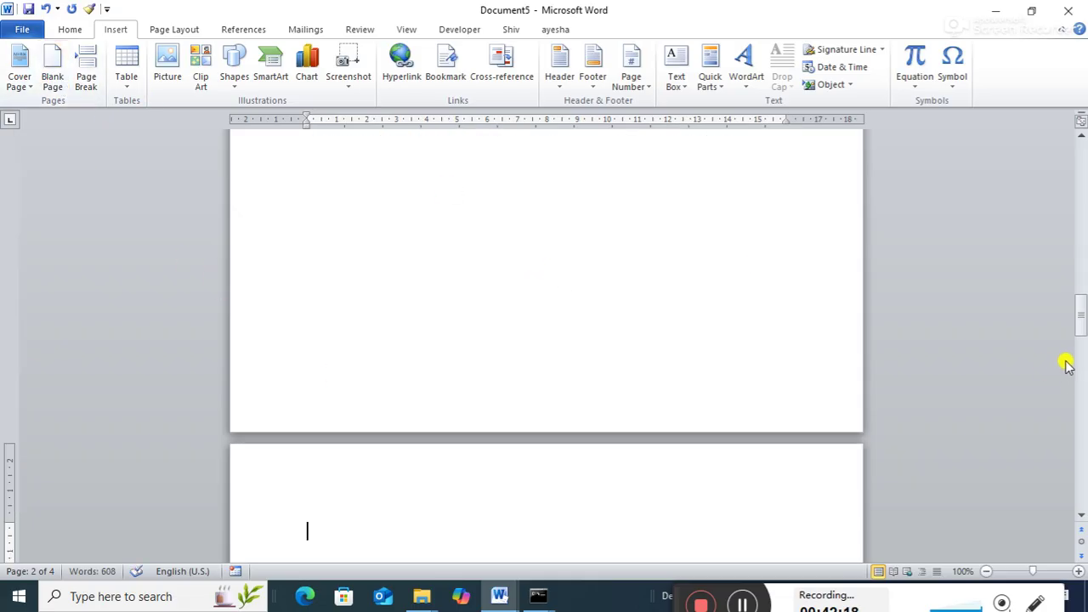
pyautogui.moveTo(1076, 312); pyautogui.dragTo(1054, 313)
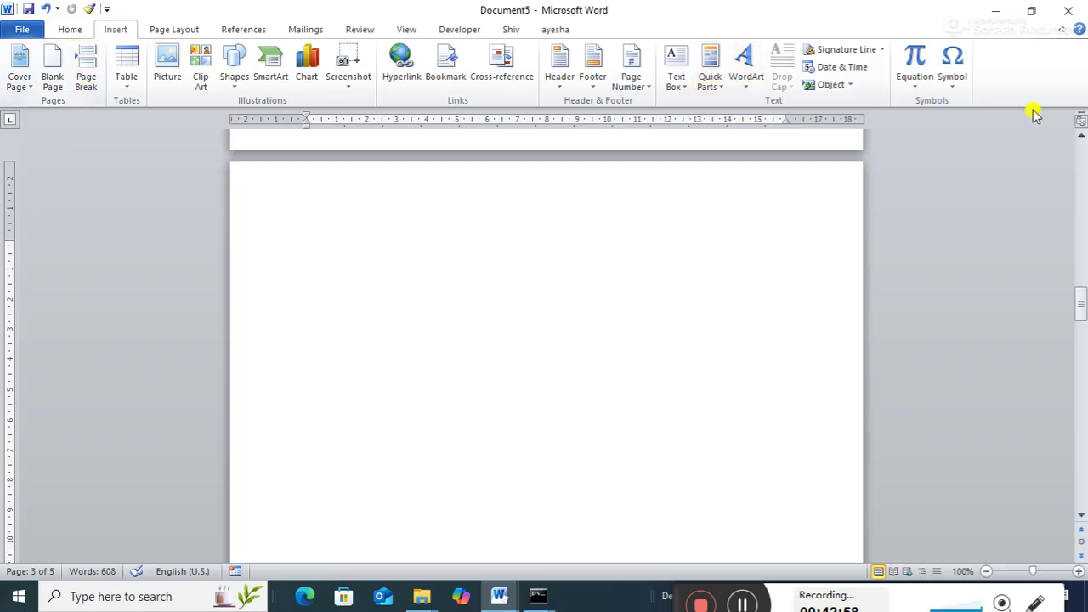
pyautogui.scroll(-2, 1070, 321)
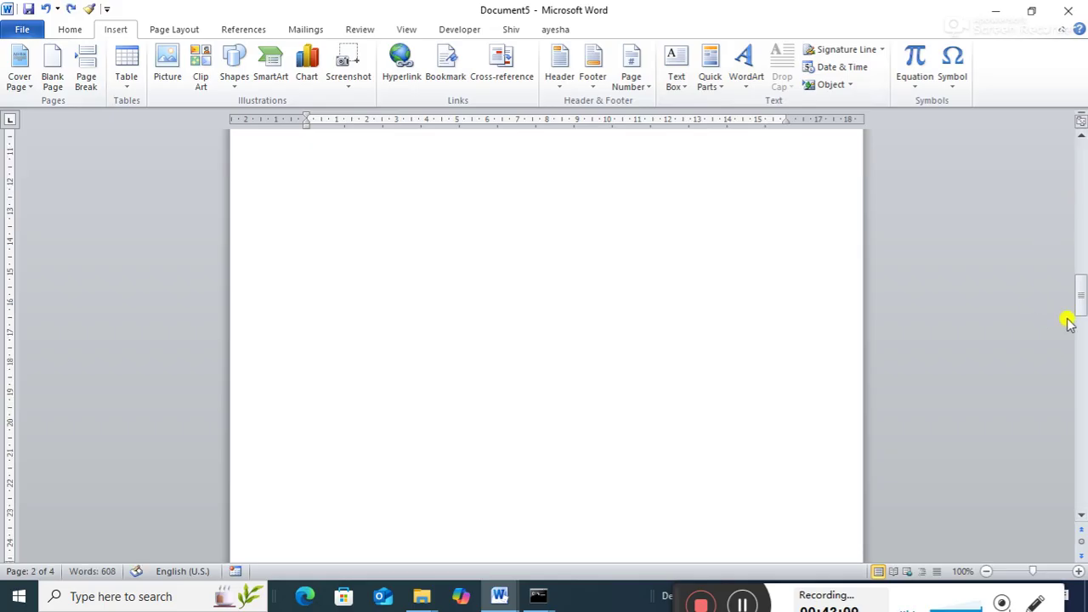
# Step: Examine how the page break separates the first and second sample paragraphs by moving the cursor across the page boundary and back
pyautogui.moveTo(1080, 299); pyautogui.dragTo(1058, 269)
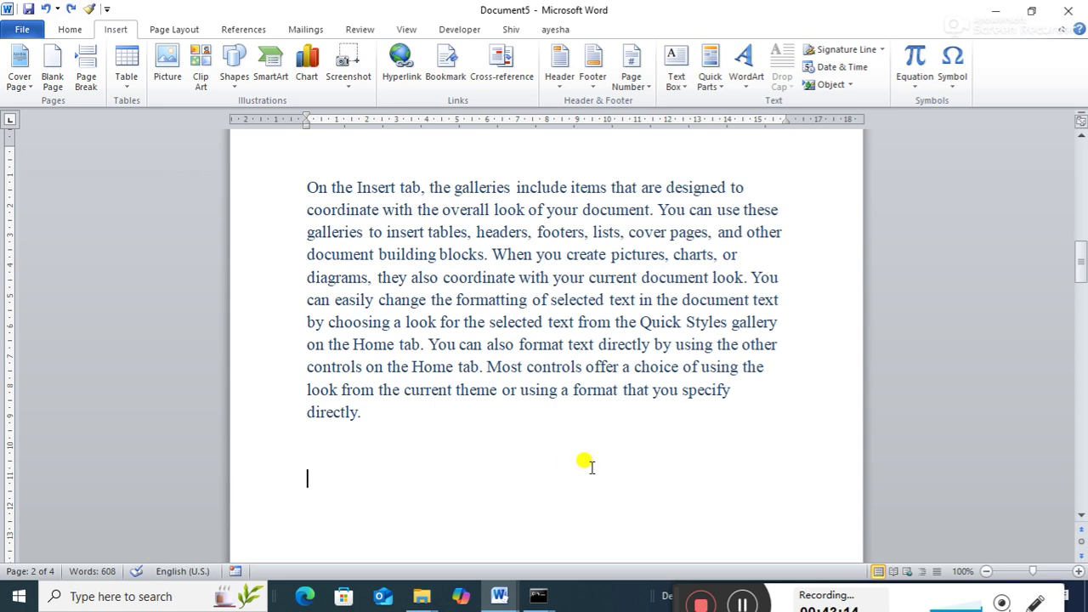
pyautogui.hotkey('ctrl', 'Return')
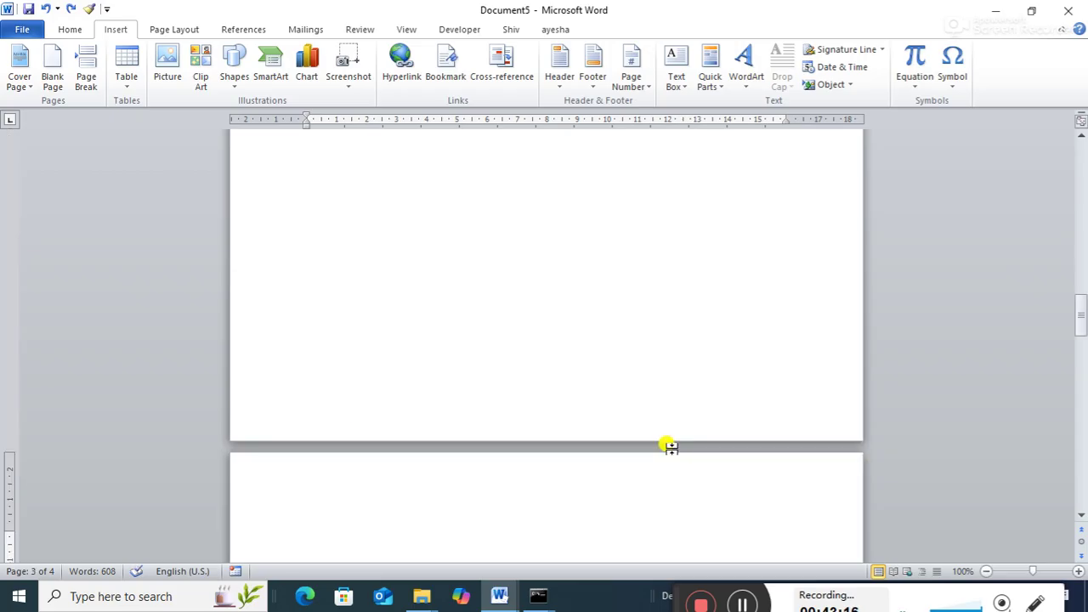
pyautogui.press('Down')
pyautogui.press('Down')
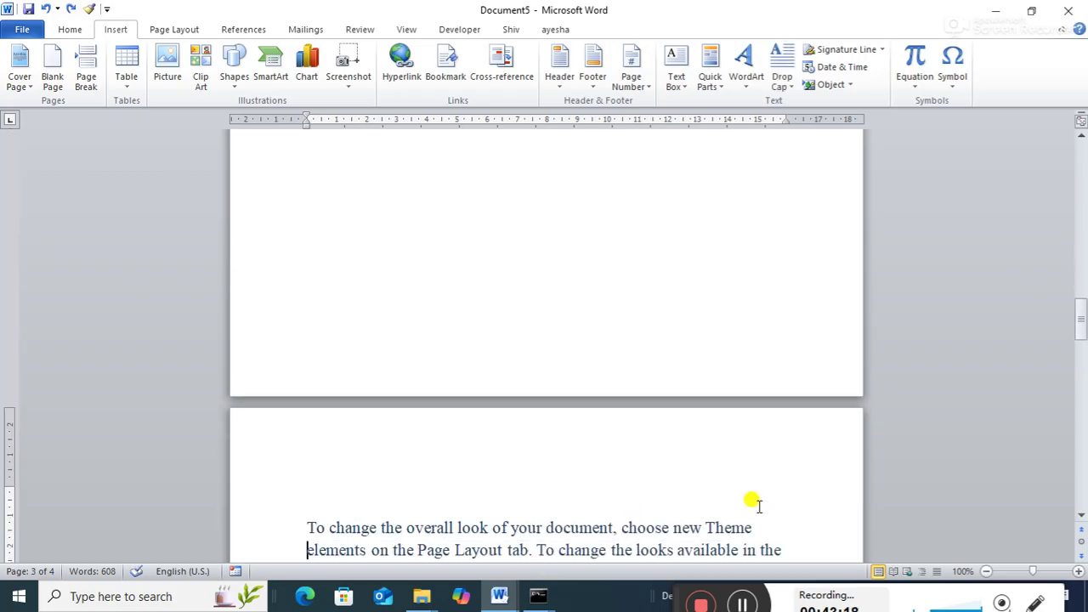
pyautogui.press('Up')
pyautogui.press('Up')
pyautogui.hotkey('ctrl', 'Return')
pyautogui.press('Up')
pyautogui.press('Up')
pyautogui.press('Up')
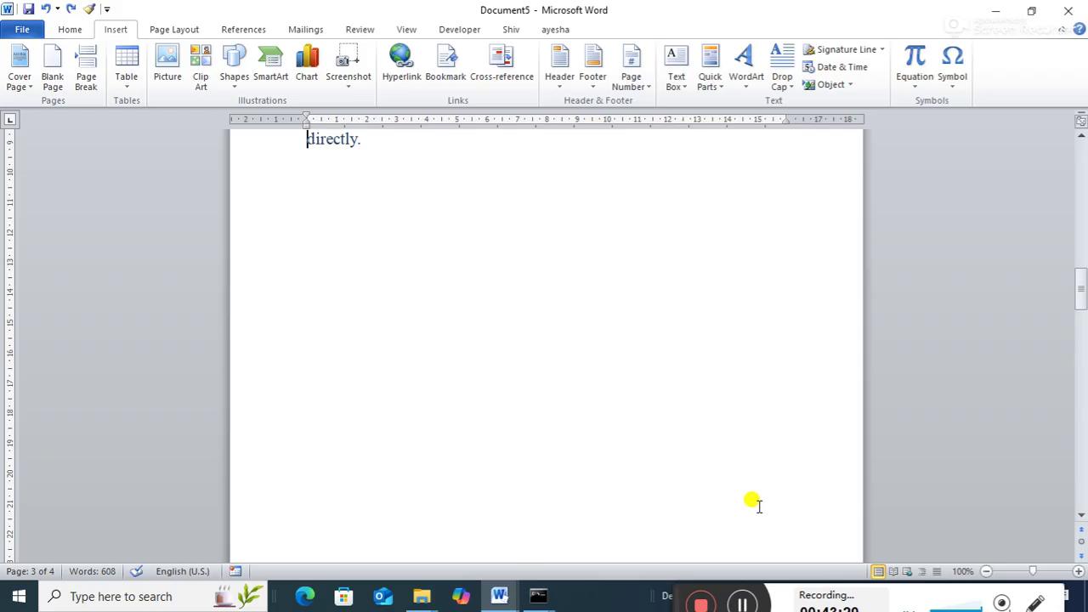
pyautogui.press('Down')
pyautogui.press('Down')
pyautogui.press('Down')
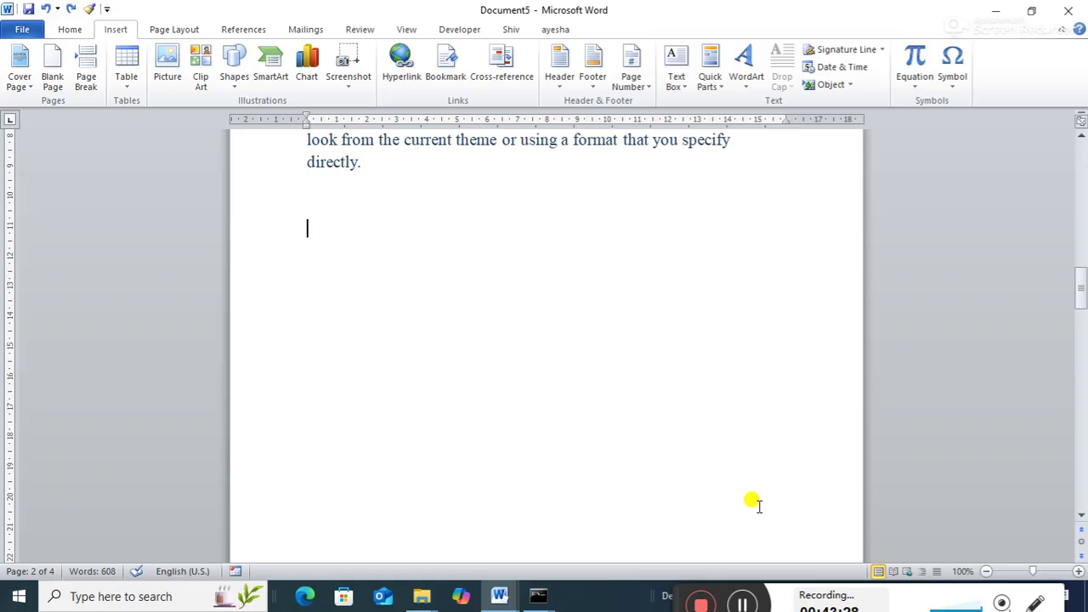
# Step: Insert a blank page at the cursor below the first sample paragraph
pyautogui.click(52, 85)
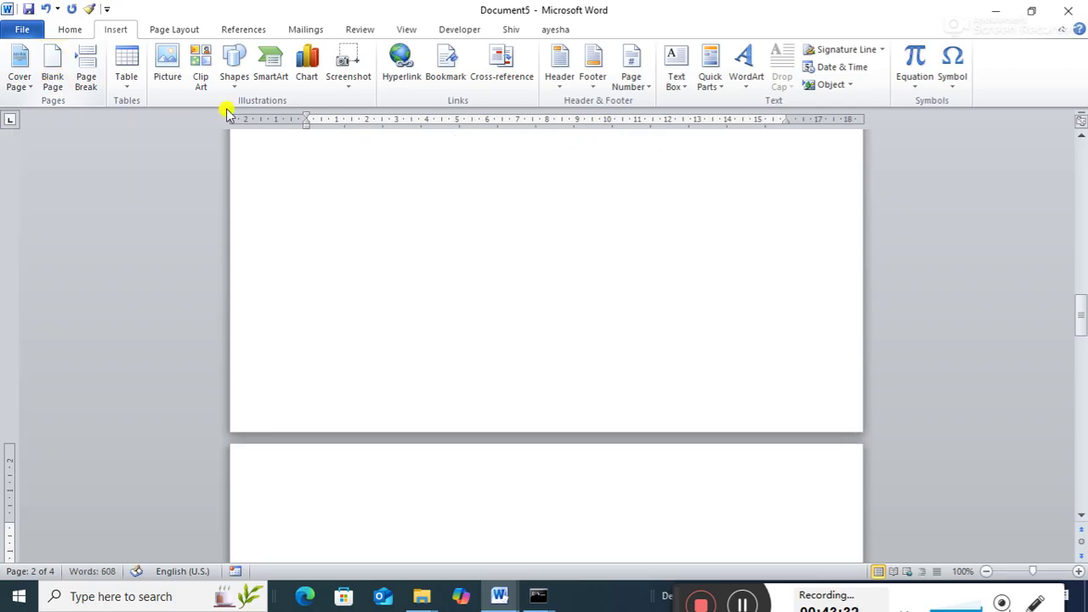
pyautogui.moveTo(1083, 315); pyautogui.dragTo(1082, 355)
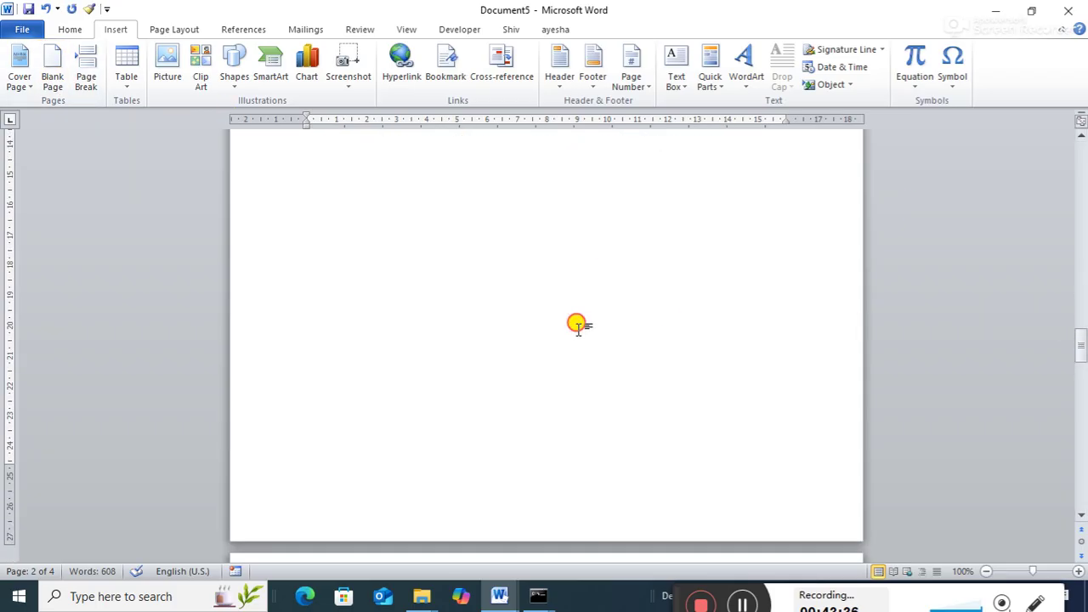
pyautogui.click(578, 326)
pyautogui.moveTo(1080, 308); pyautogui.dragTo(1059, 232)
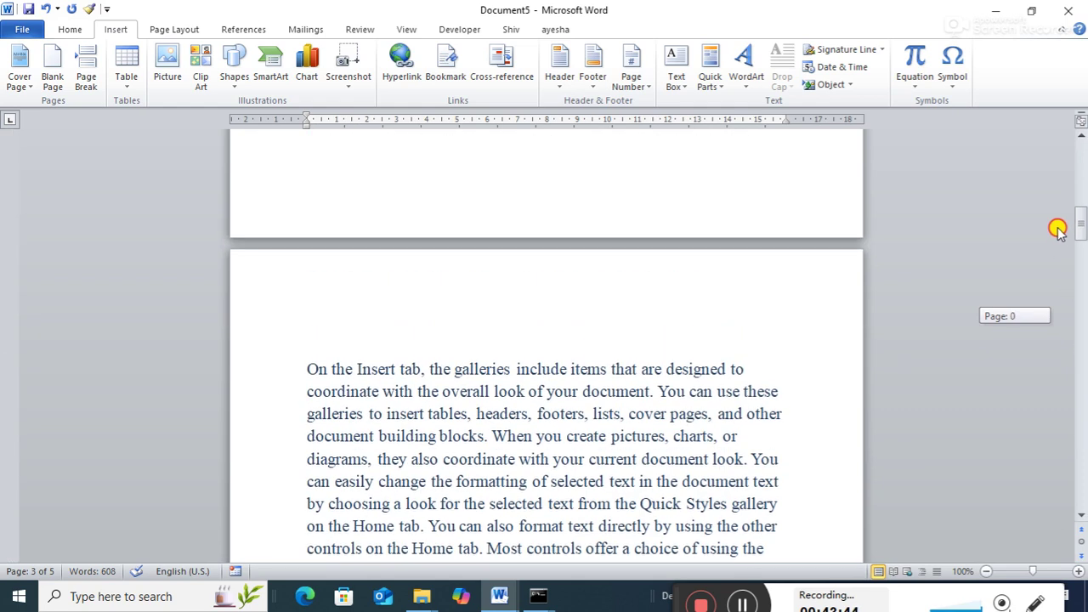
pyautogui.moveTo(1058, 232); pyautogui.dragTo(1054, 213)
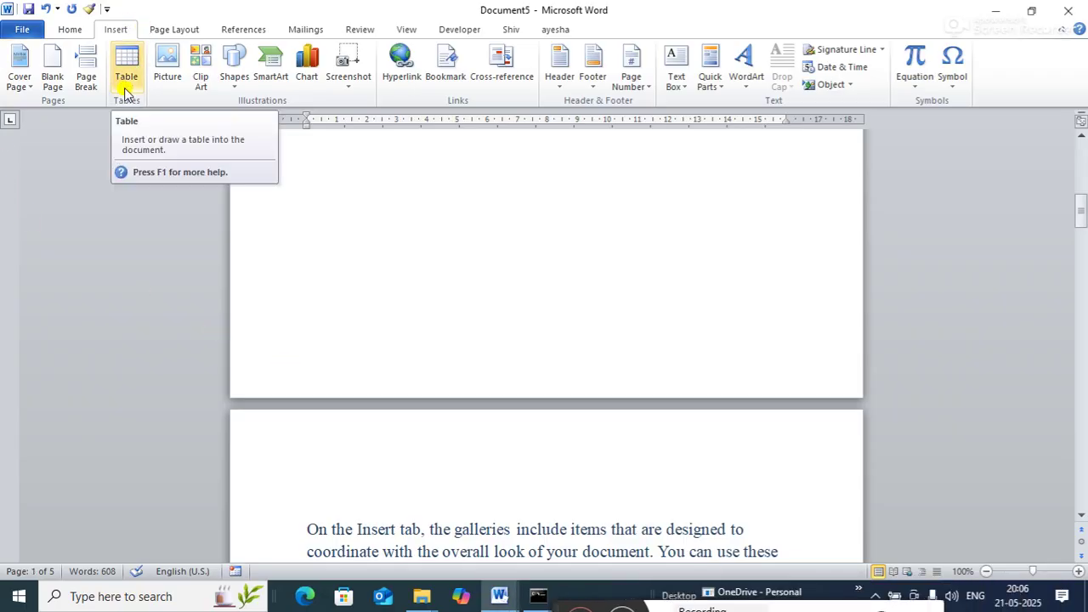
# Step: Start a new page with a page break after the last sample paragraph
pyautogui.moveTo(1082, 212); pyautogui.dragTo(1082, 476)
pyautogui.click(649, 363)
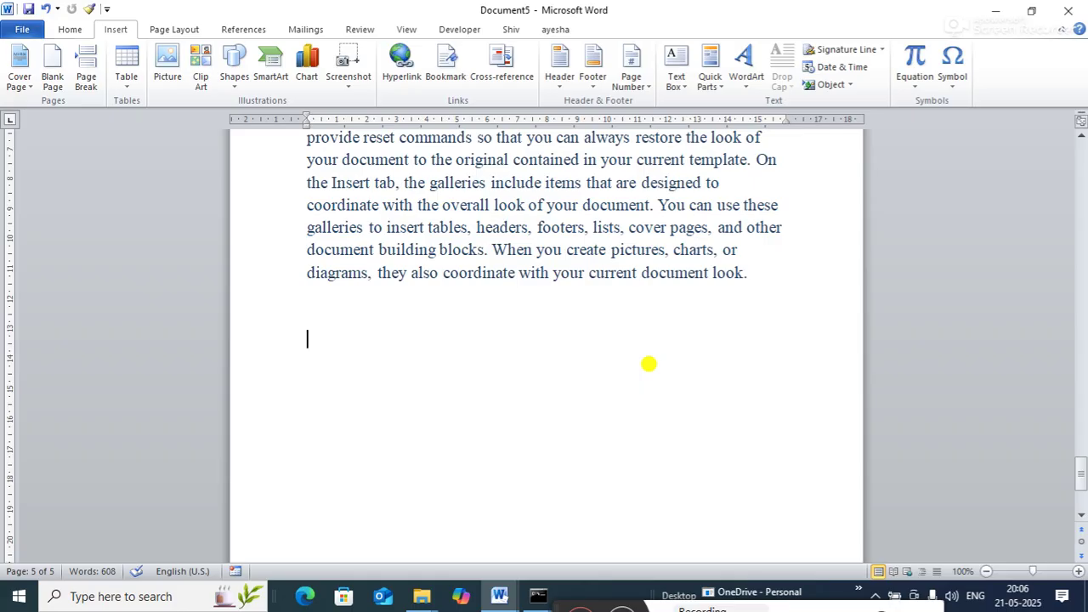
pyautogui.hotkey('ctrl', 'Return')
pyautogui.moveTo(1081, 432); pyautogui.dragTo(1083, 452)
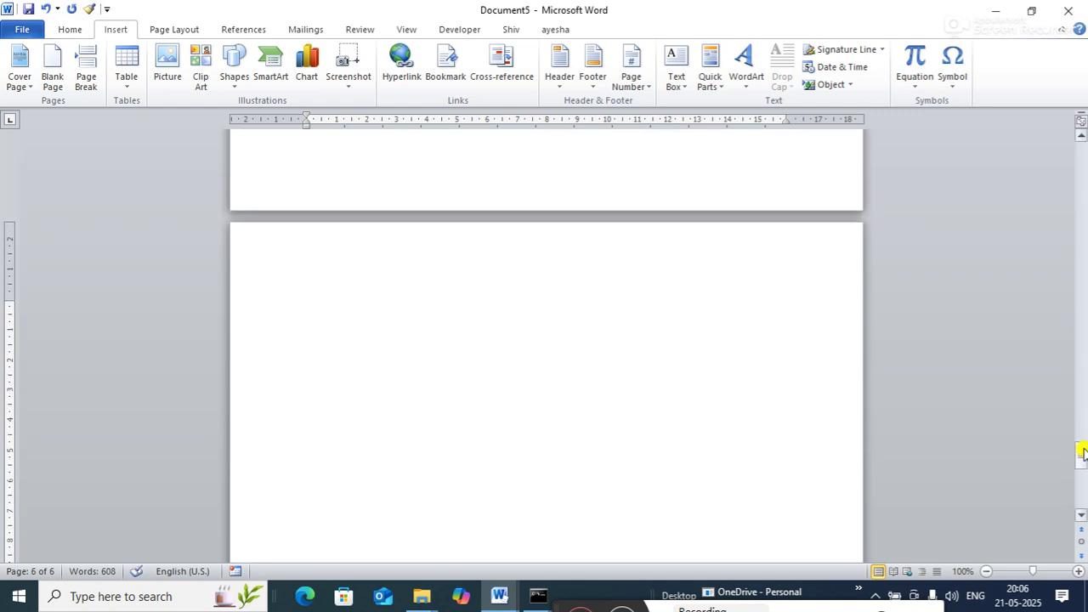
# Step: Create a one-row, four-column table on the new last page from the text line +-----------+--------------+------------------+--------------+
pyautogui.click(127, 76)
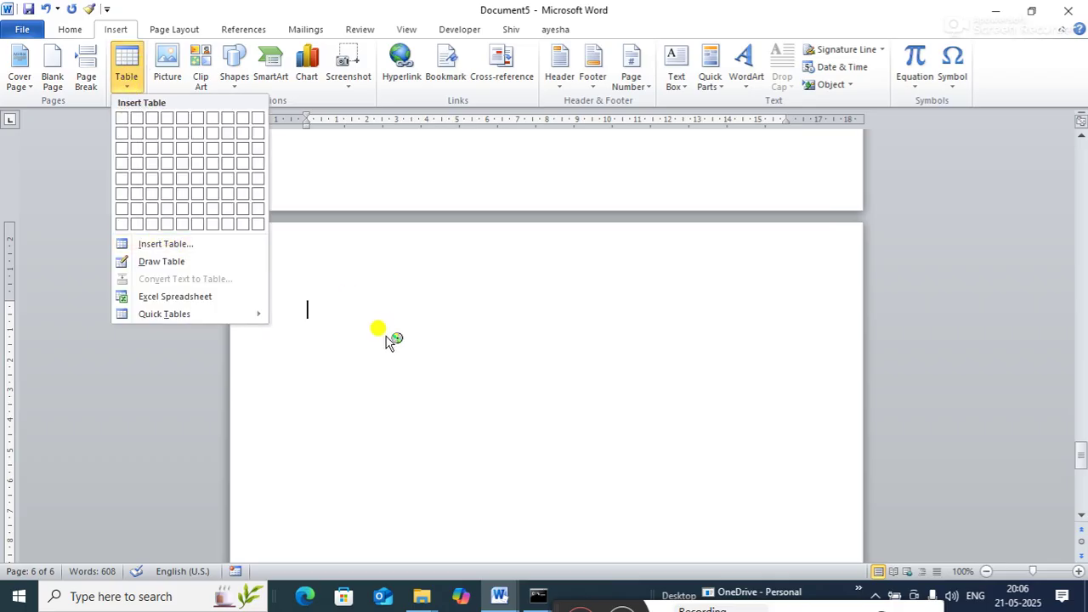
pyautogui.click(349, 334)
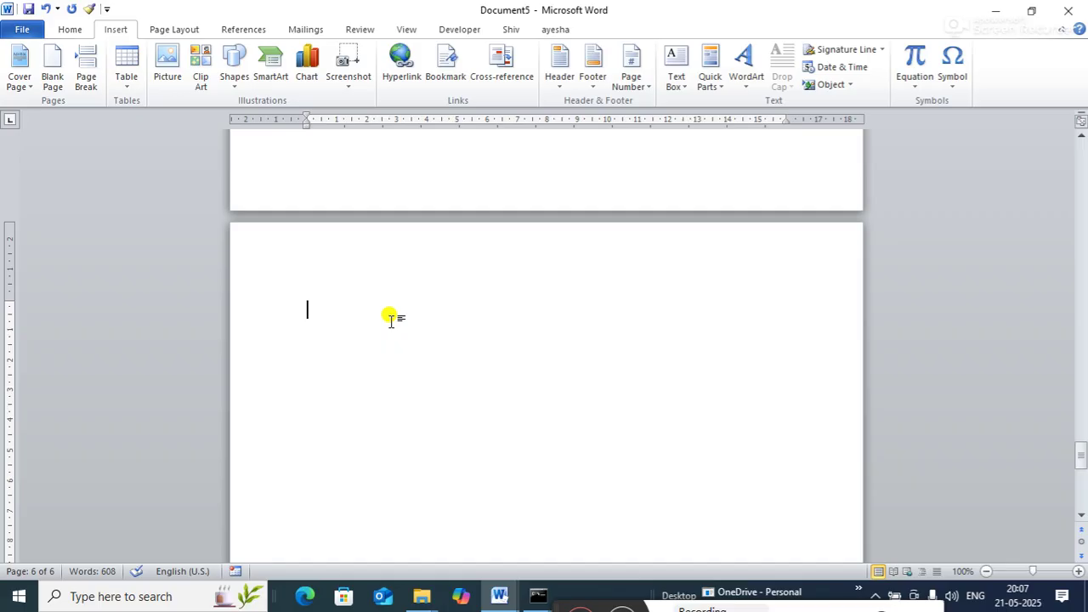
pyautogui.write('+')
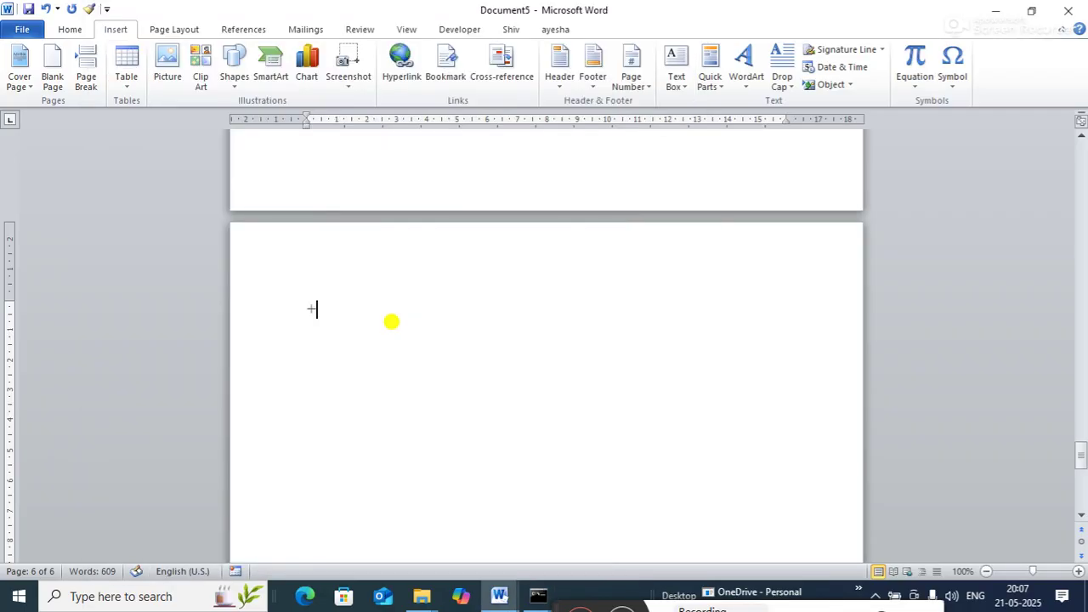
pyautogui.write('-----------+-----------')
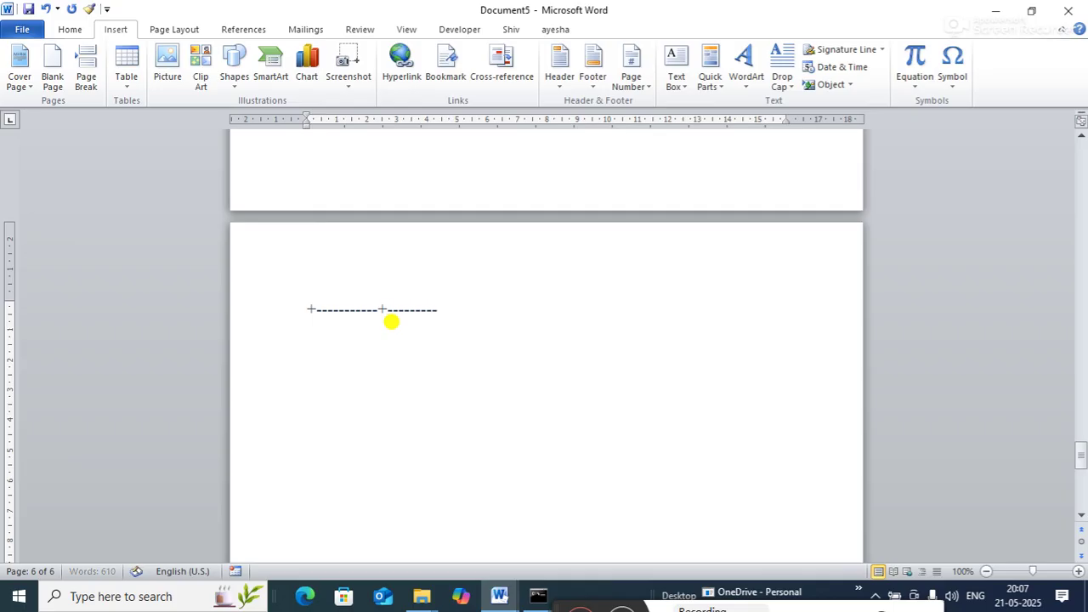
pyautogui.write('---+------------------+--------------')
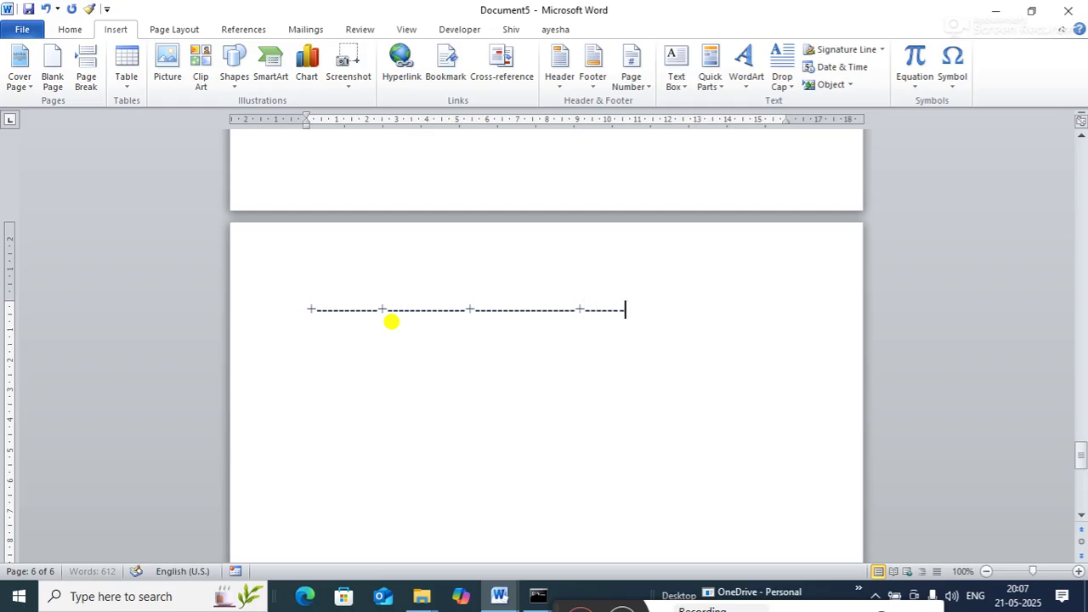
pyautogui.write('+')
pyautogui.press('Return')
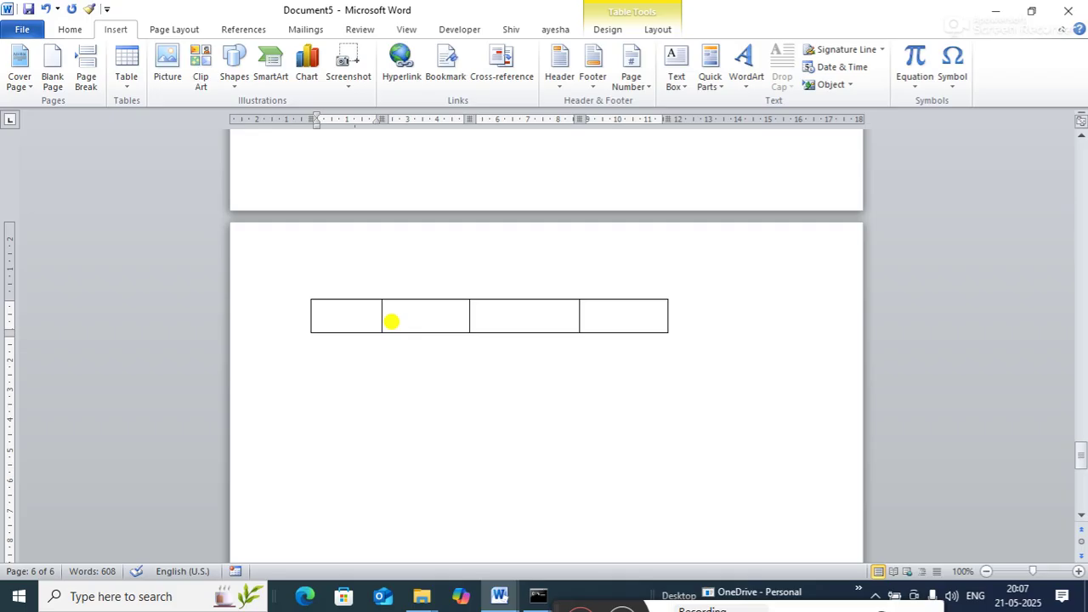
# Step: Widen the table's first column by reverting it to its text line, adding about 15 hyphens to the first segment and recreating the table
pyautogui.hotkey('ctrl', 'z')
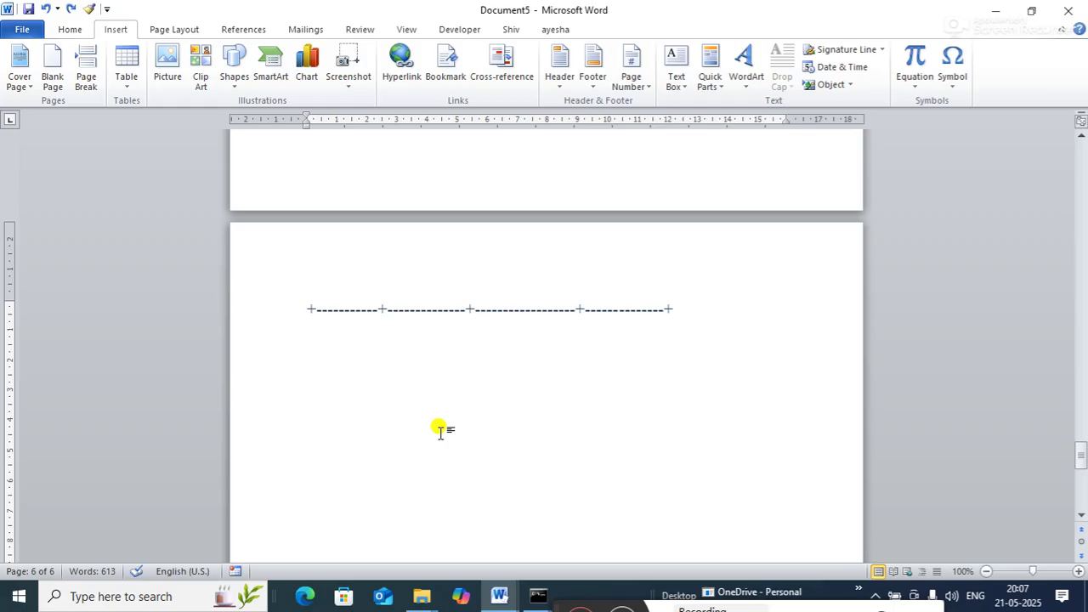
pyautogui.click(358, 311)
pyautogui.write('-----')
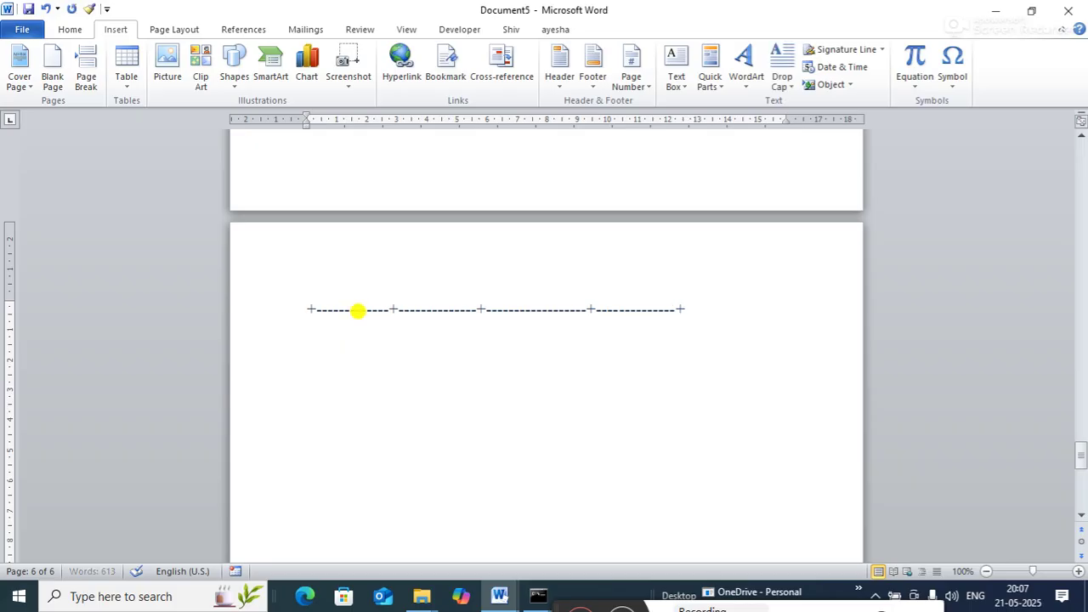
pyautogui.write('-----------')
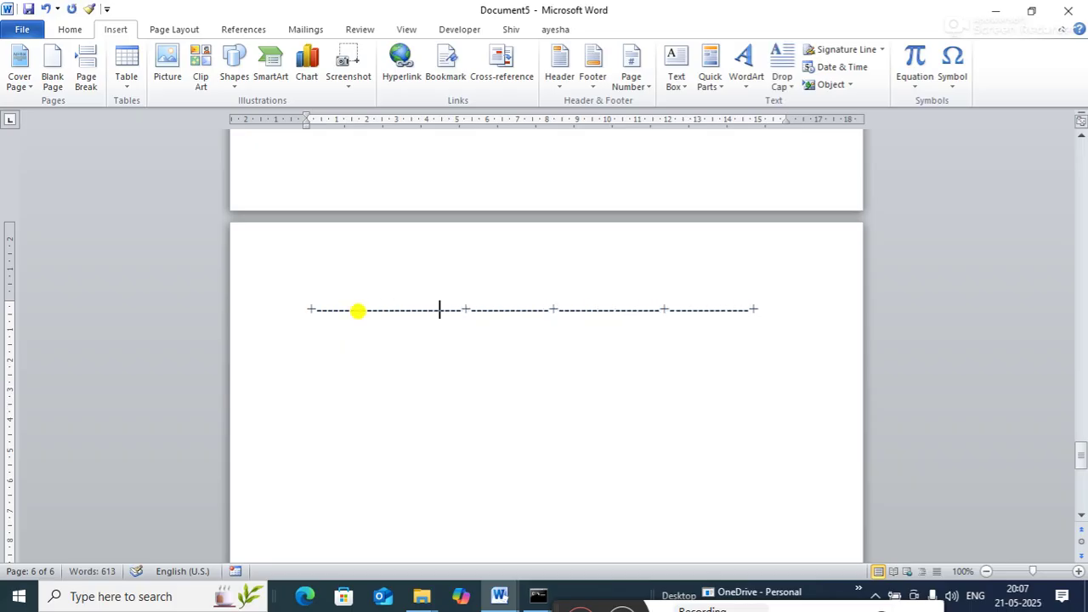
pyautogui.press('End')
pyautogui.press('Return')
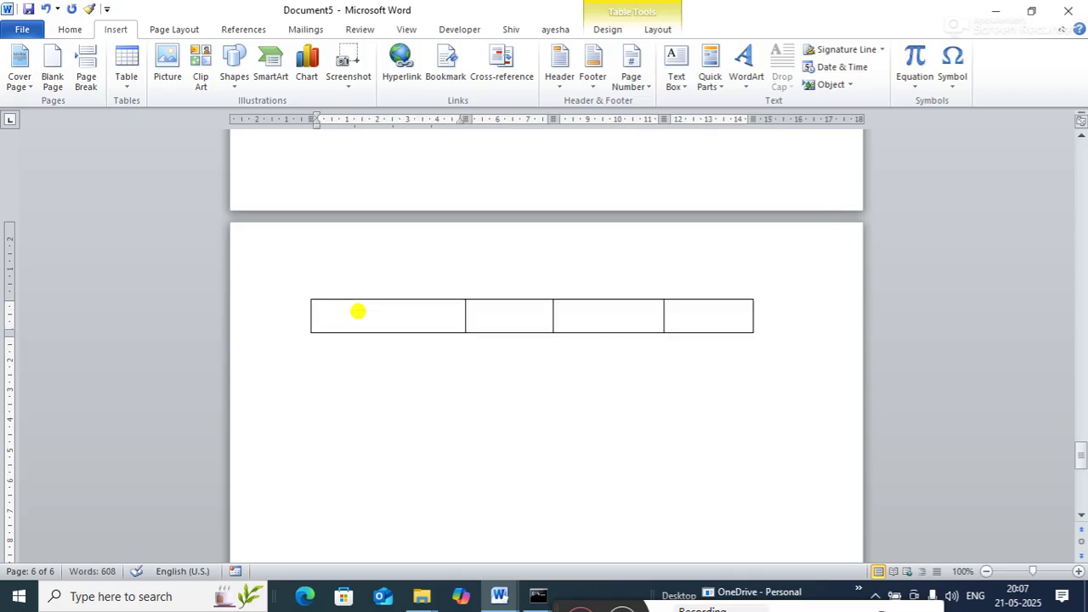
# Step: Revert the four-column table to its plus-and-hyphen text line, then recreate the table from that line
pyautogui.hotkey('ctrl', 'z')
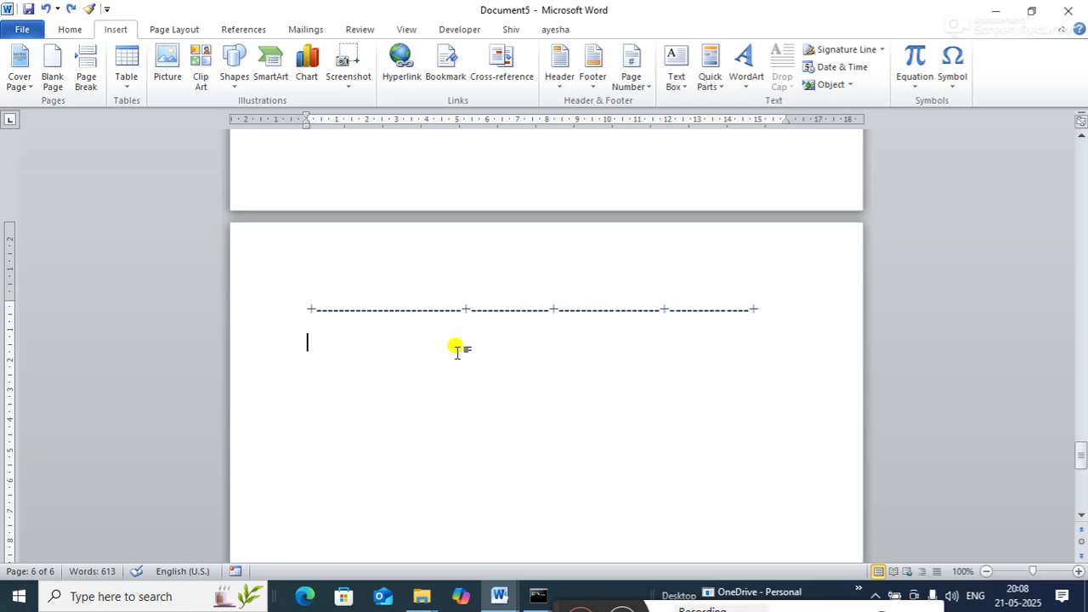
pyautogui.click(758, 307)
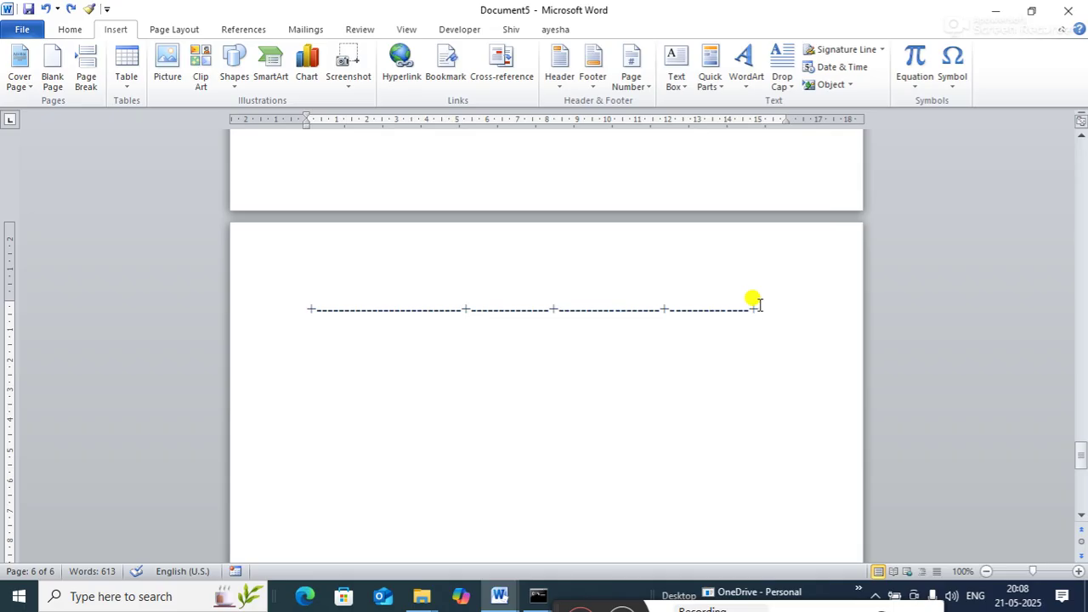
pyautogui.press('Return')
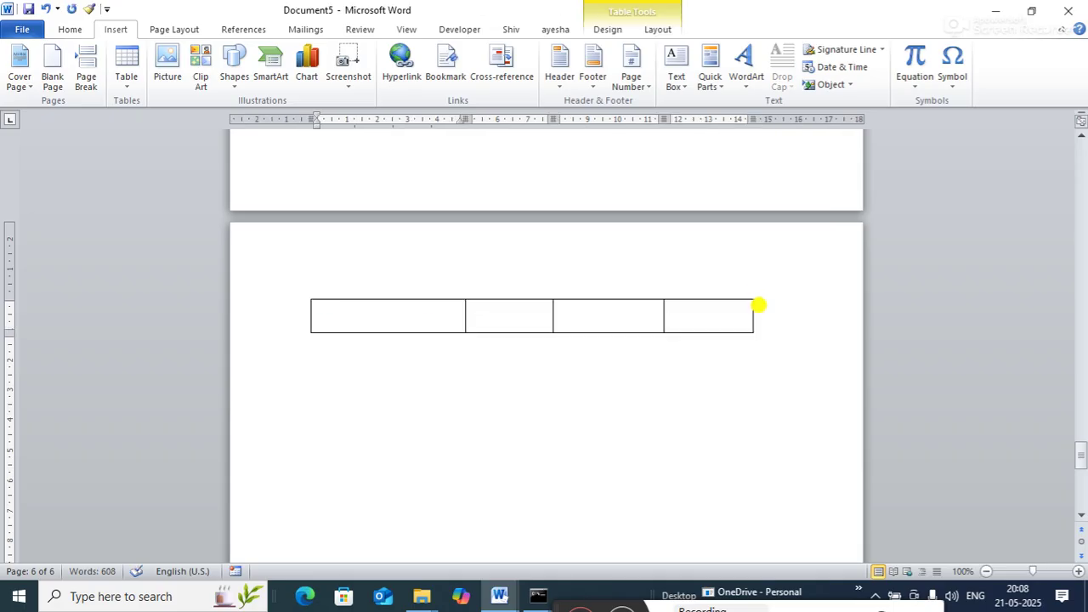
# Step: Add two empty rows to the end of the four-column table, starting from its last cell
pyautogui.click(719, 311)
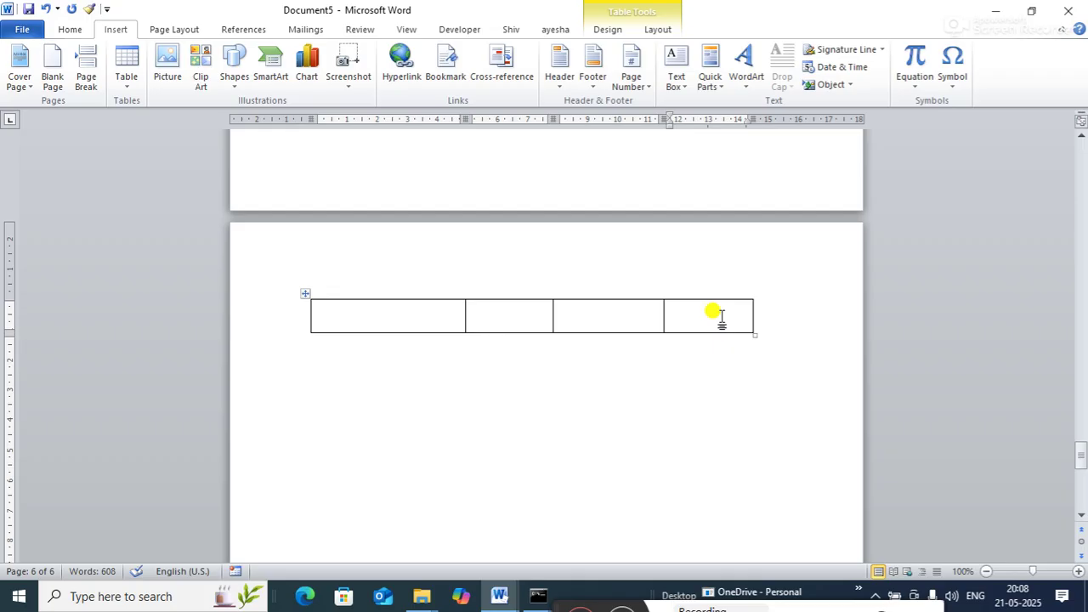
pyautogui.press('Tab')
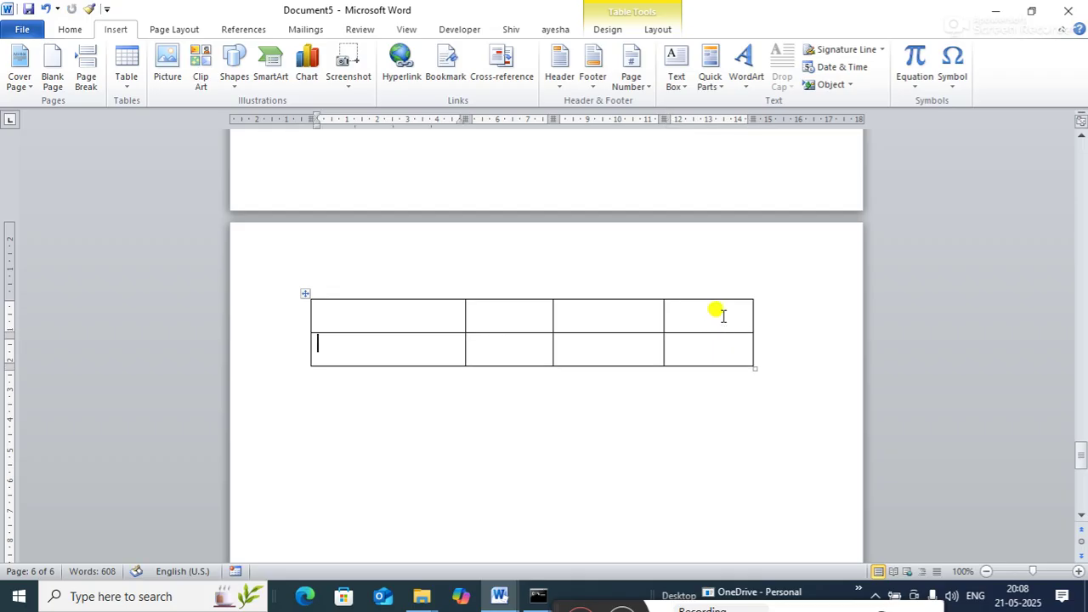
pyautogui.press('Tab')
pyautogui.press('Tab')
pyautogui.press('Tab')
pyautogui.press('Tab')
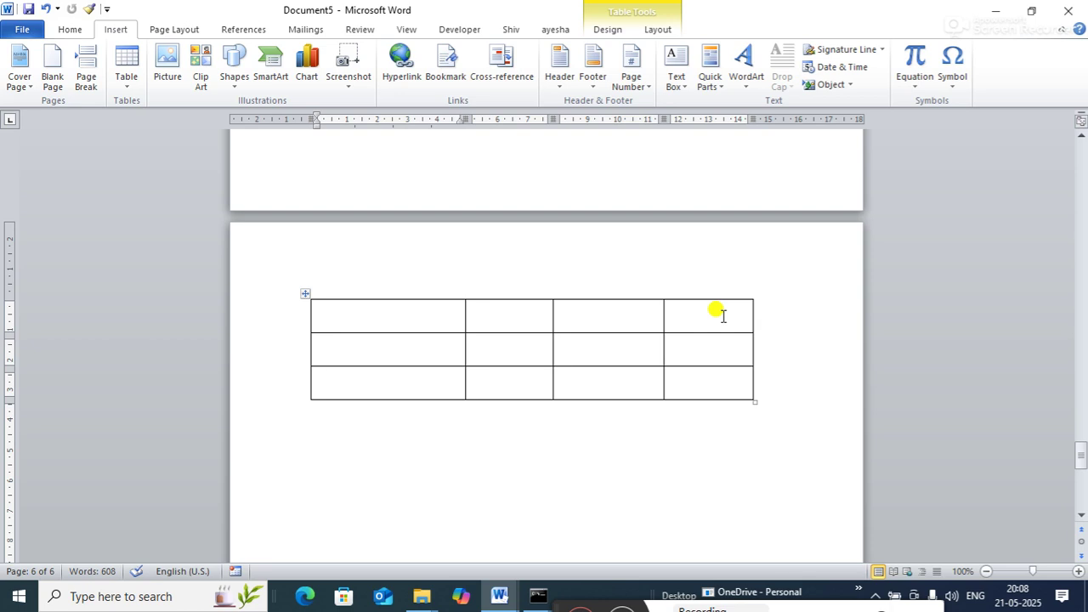
# Step: Undo the added rows and the table creation, back to the plus-and-hyphen text line
pyautogui.hotkey('ctrl', 'z')
pyautogui.hotkey('ctrl', 'z')
pyautogui.hotkey('ctrl', 'z')
pyautogui.hotkey('ctrl', 'z')
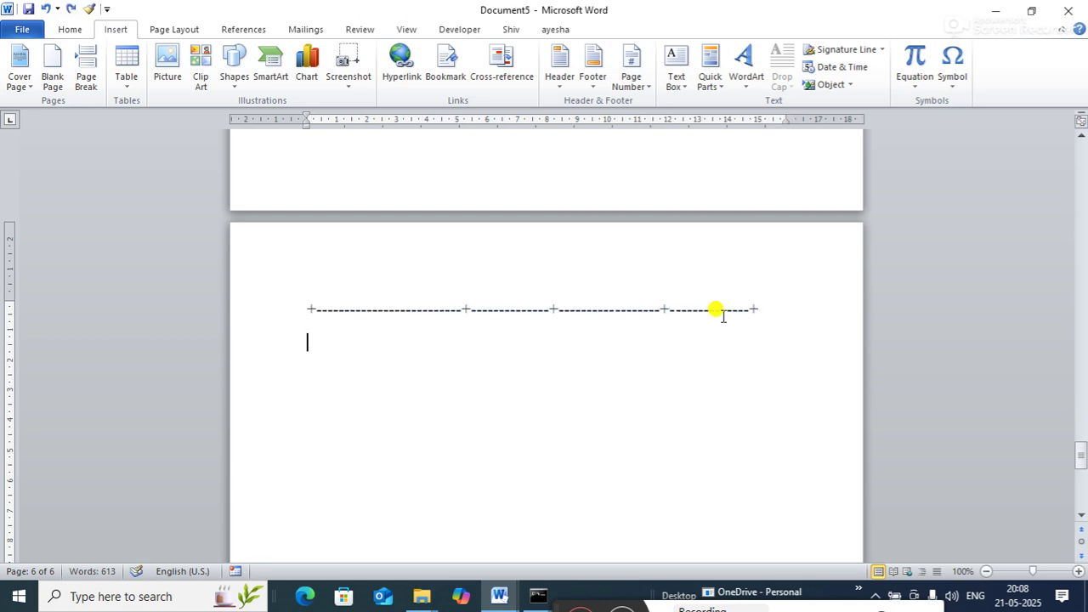
pyautogui.click(761, 310)
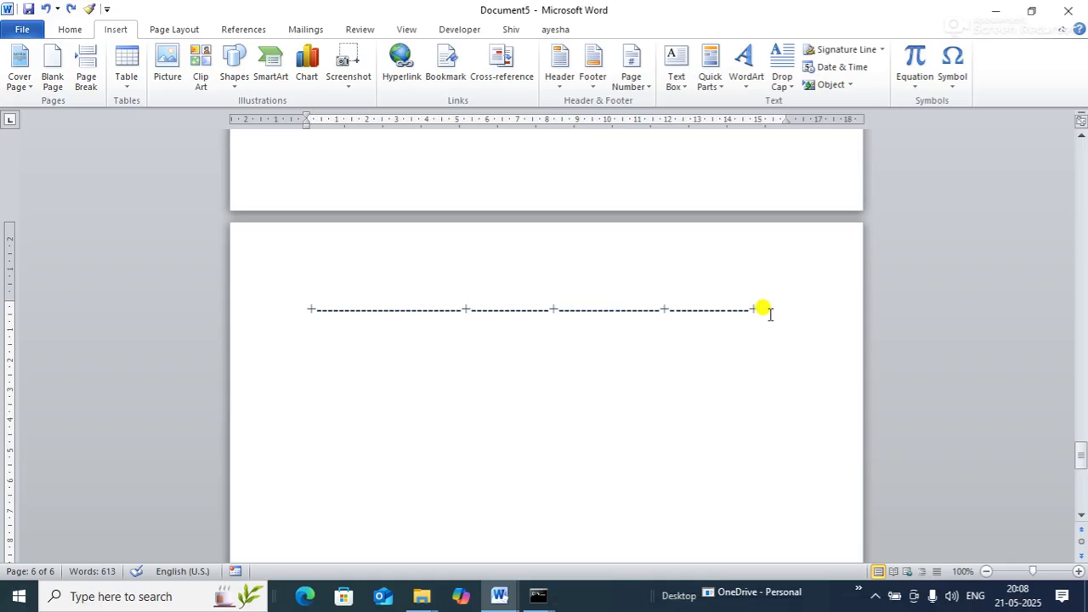
pyautogui.click(672, 454)
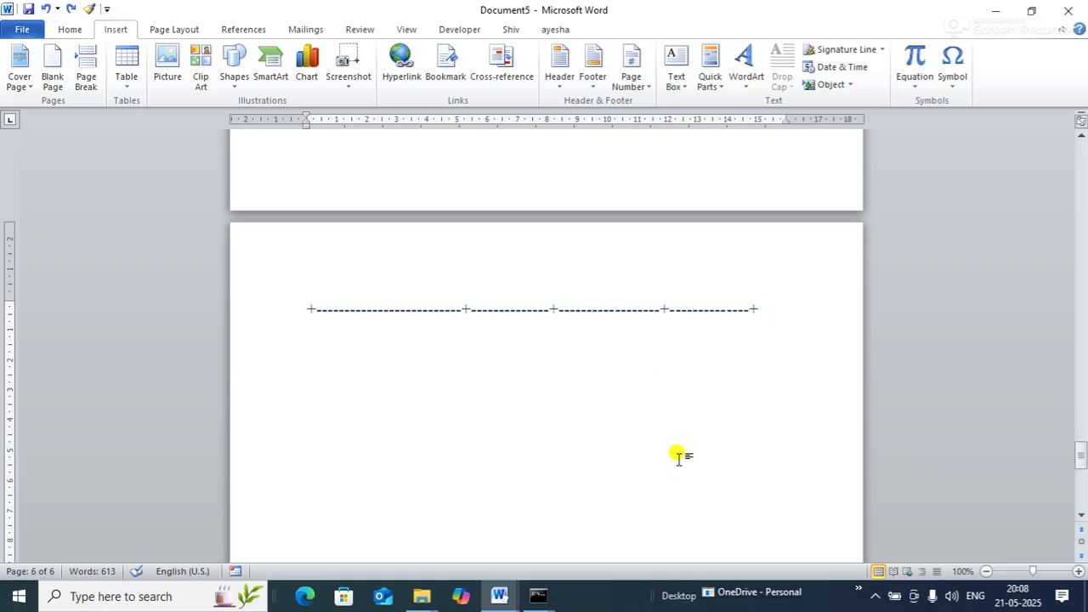